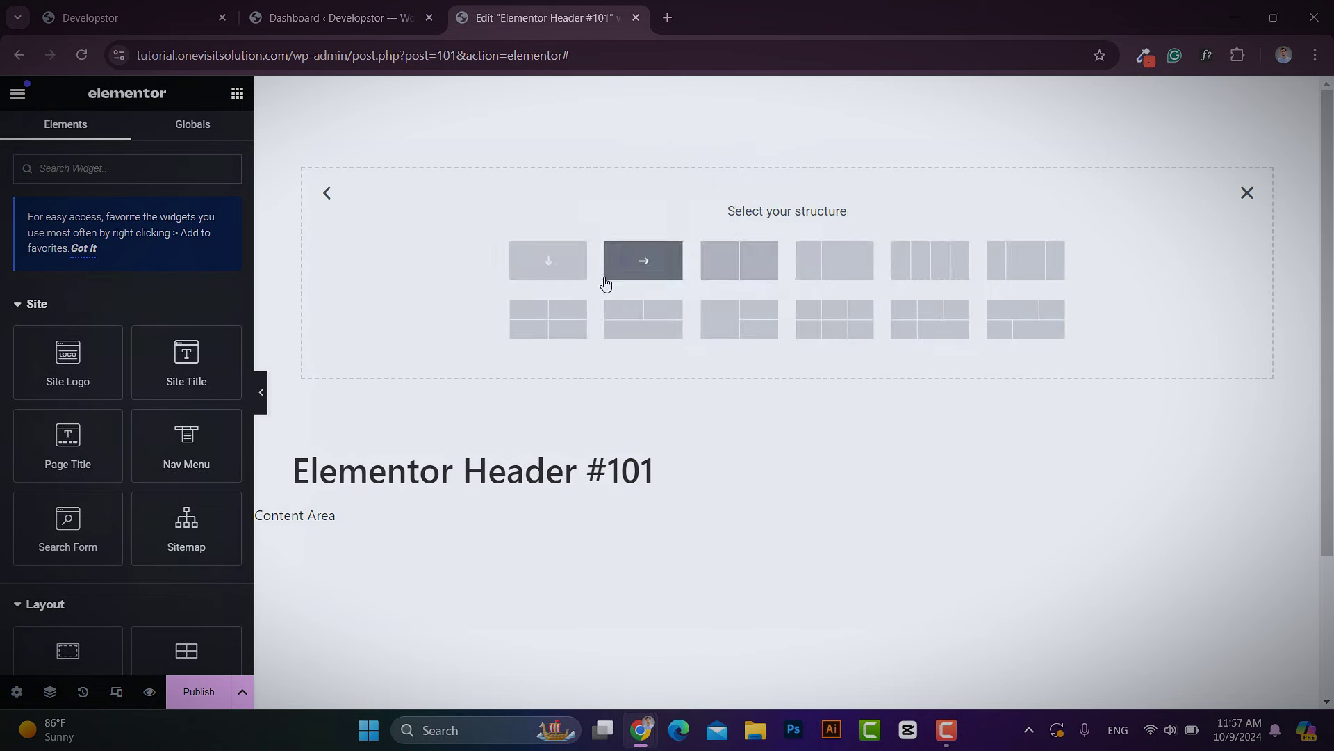
Step: Add a single-column container to the header and set its padding to 0 on all sides
click(543, 277)
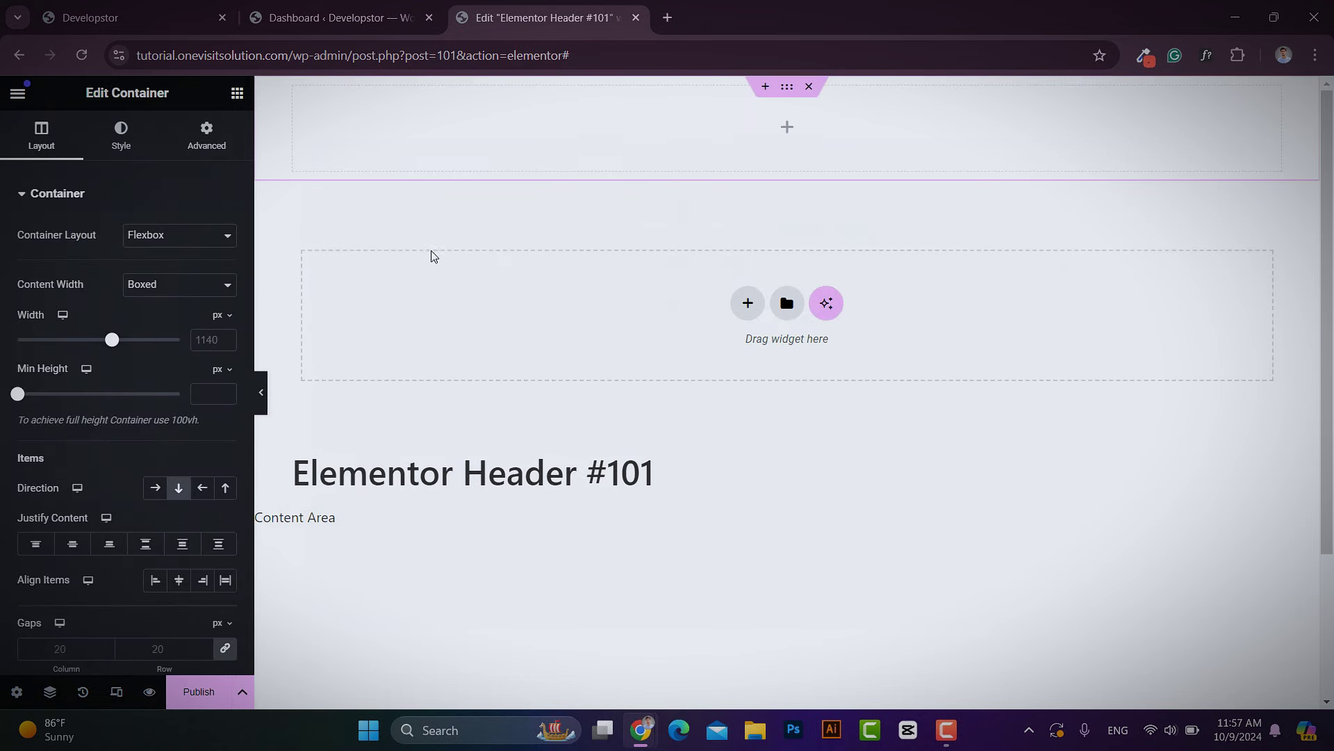
click(207, 134)
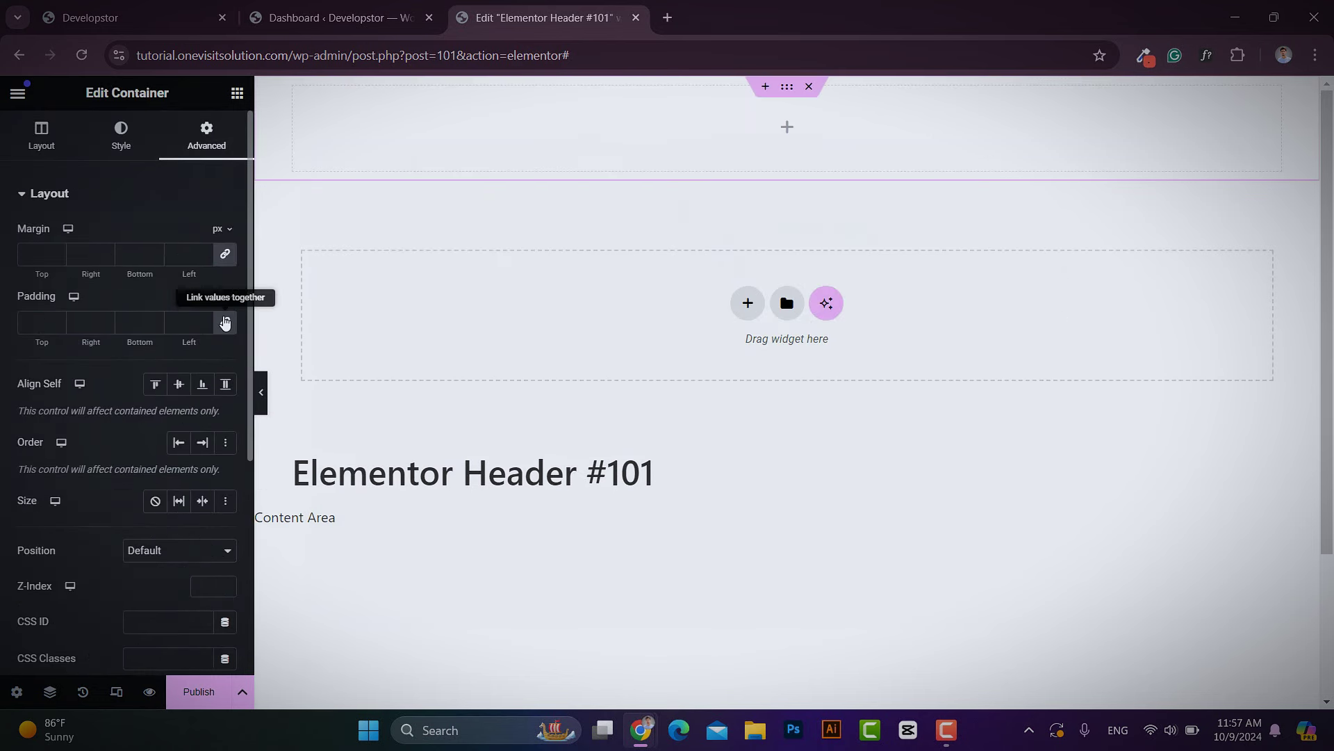
click(225, 321)
Step: Nest a second container inside the header container and set its direction to Row - horizontal
click(237, 93)
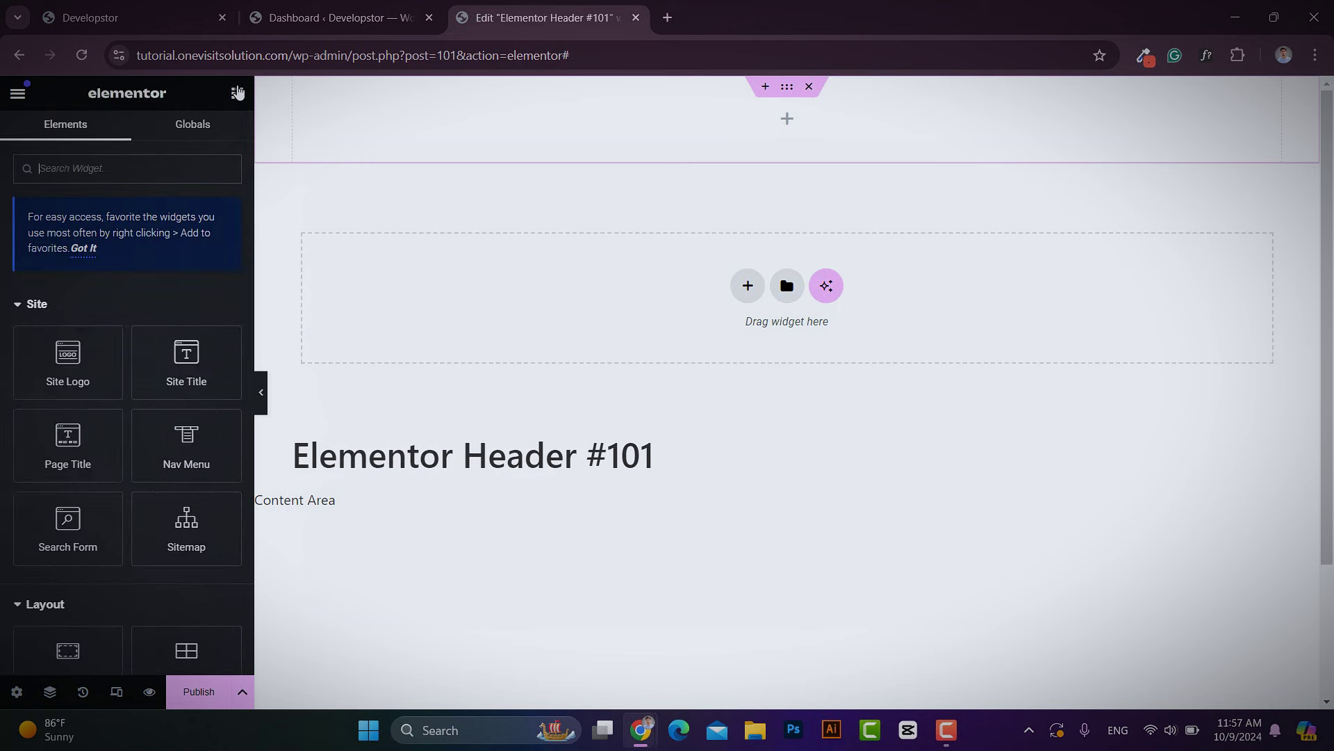
scroll(160, 487, down, 3)
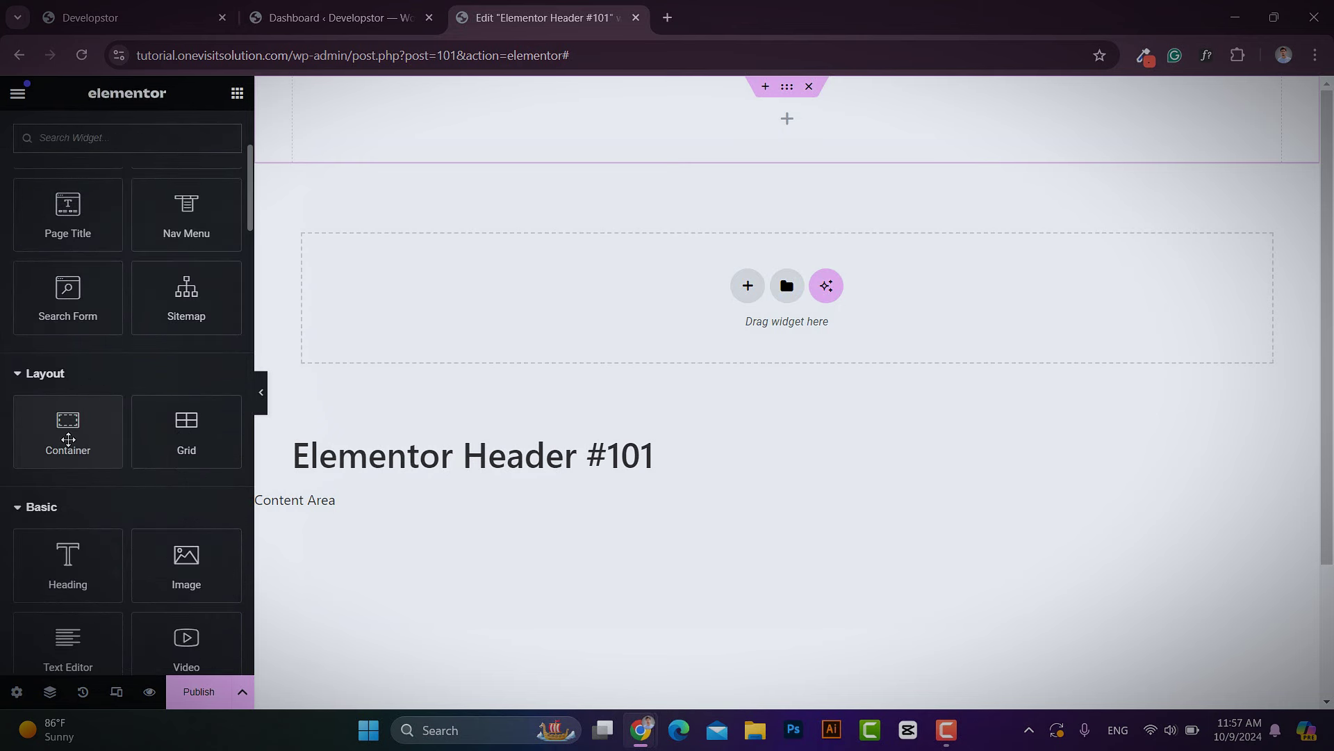
drag(68, 438, 540, 136)
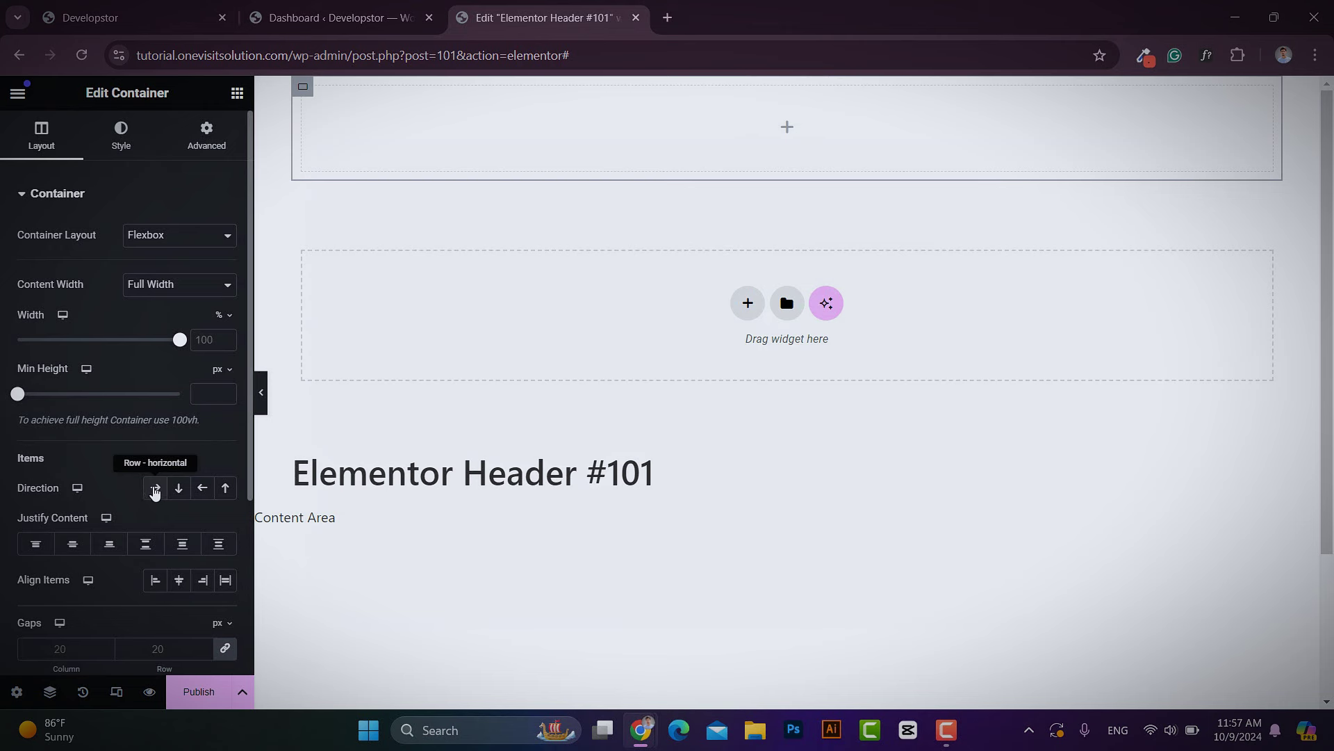
click(154, 489)
Step: Set the nested container's padding to 10 px top and bottom and 0 px right and left
click(209, 132)
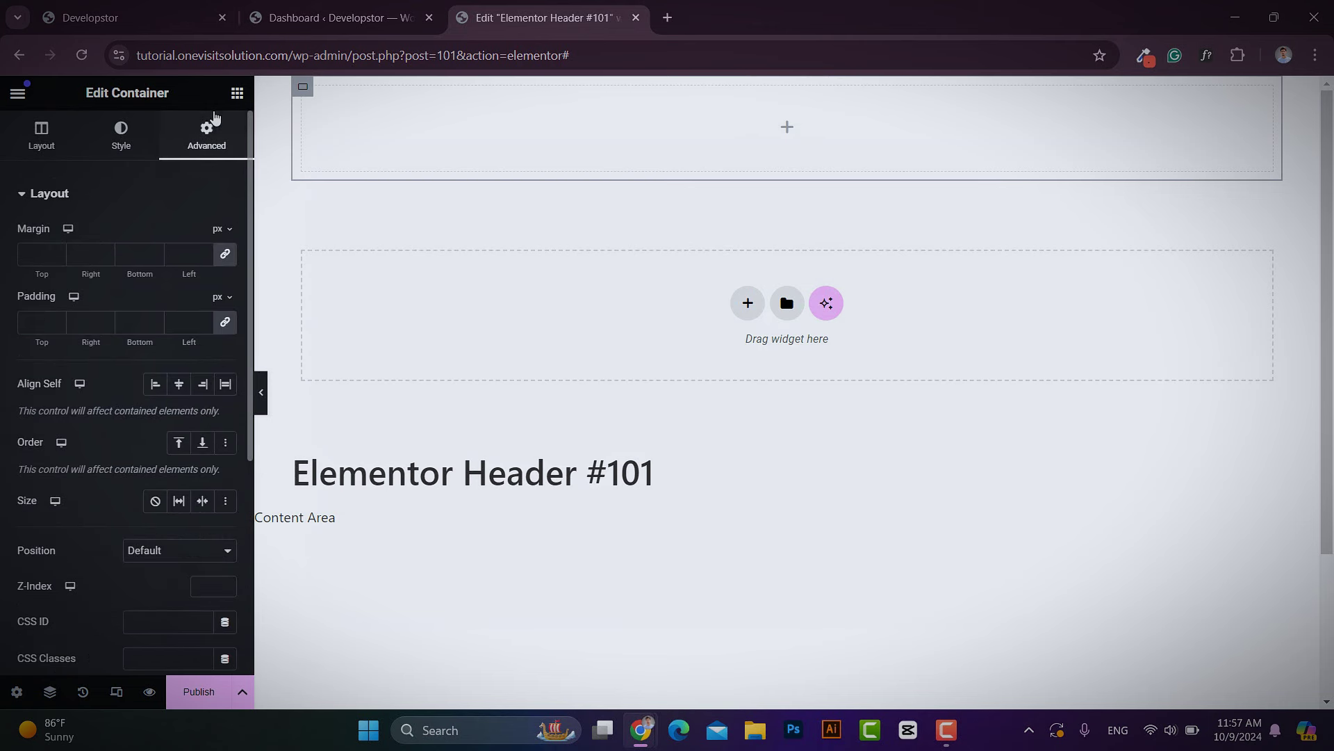
click(224, 326)
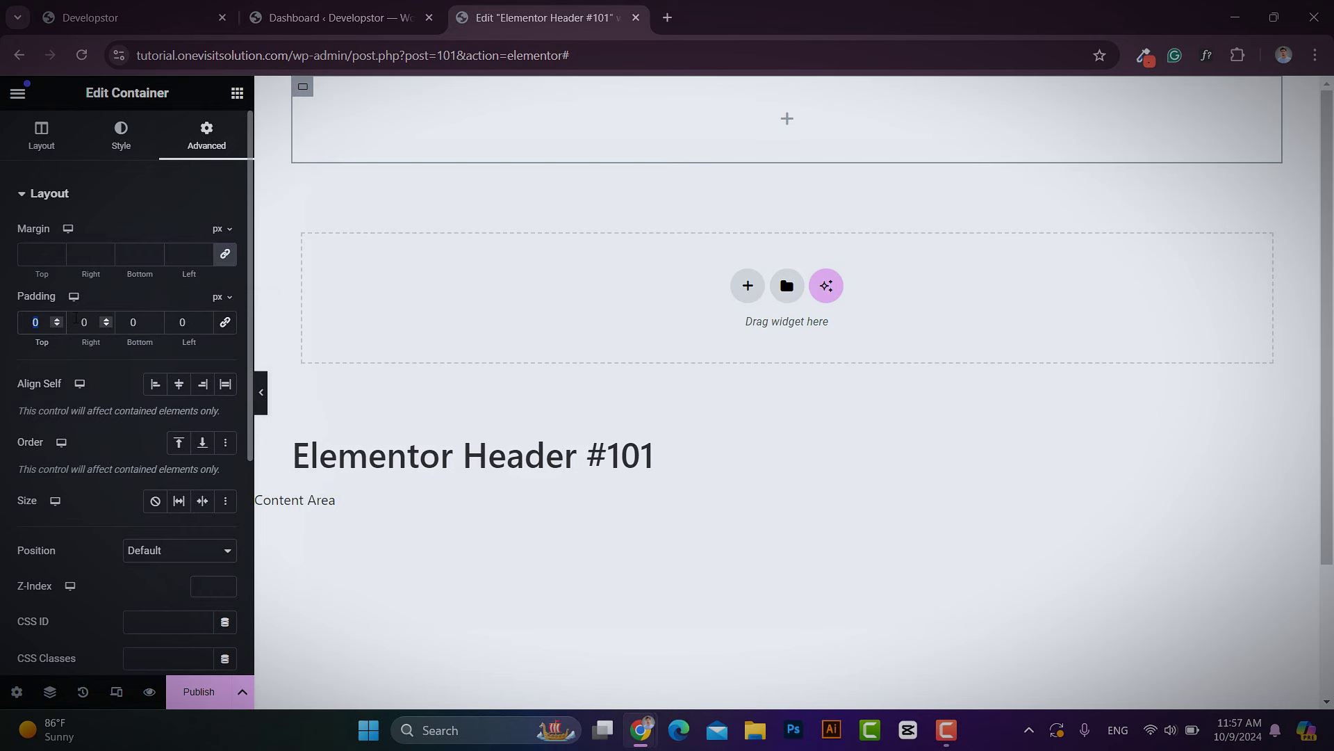
text(10)
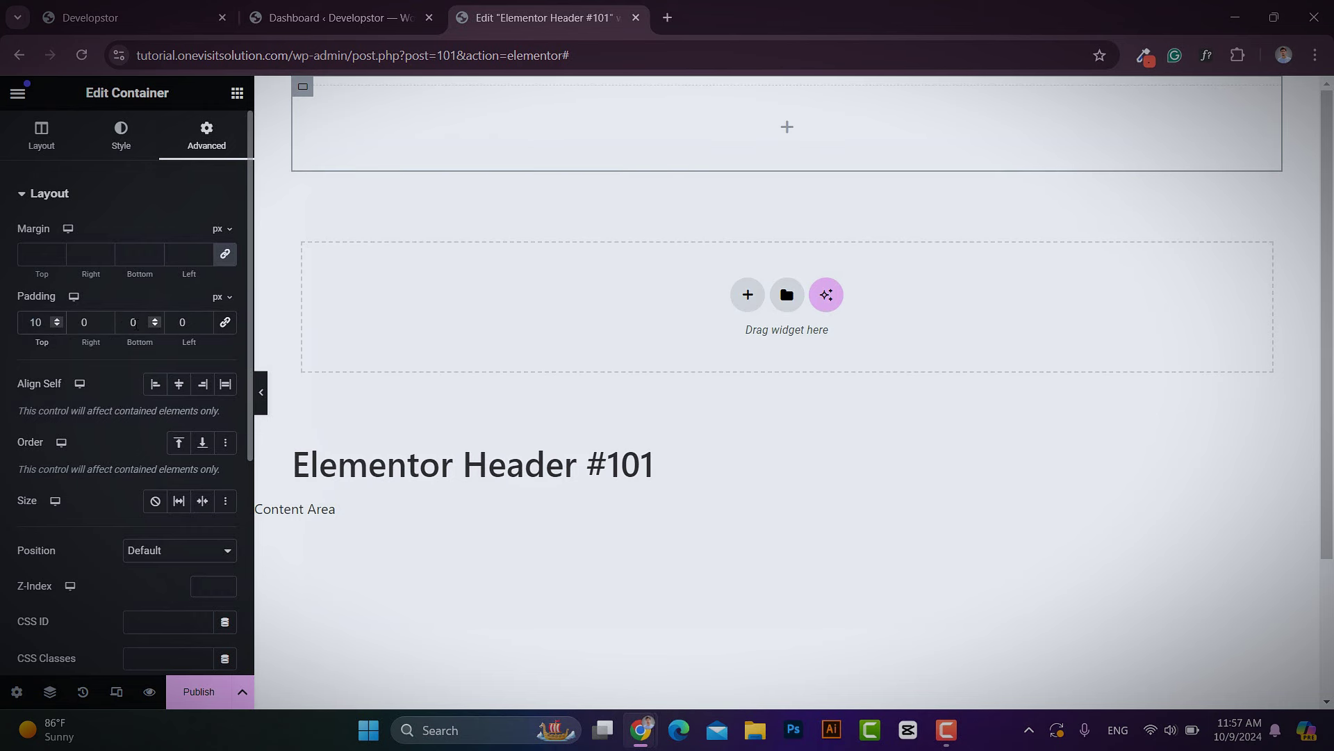
drag(136, 324, 112, 327)
text(10)
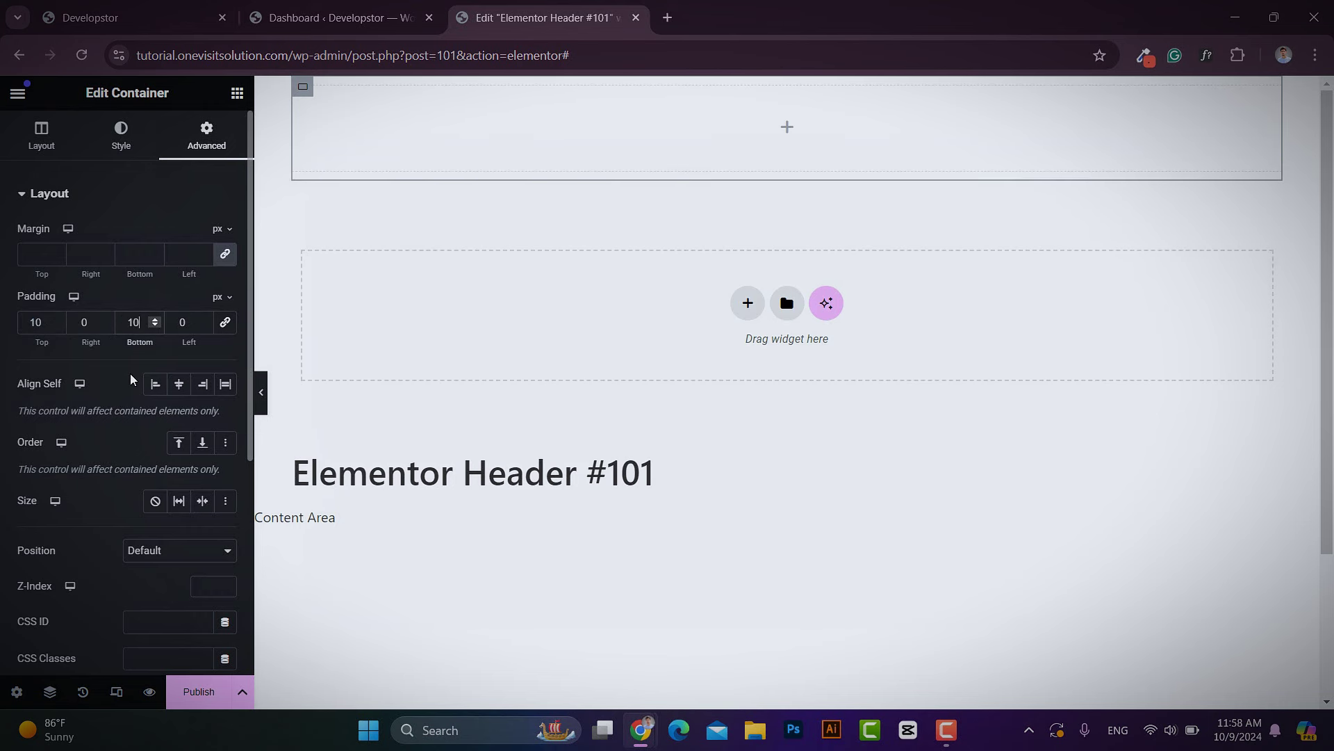
Step: Show the page structure in the Navigator and rename the nested container to Inner
click(50, 691)
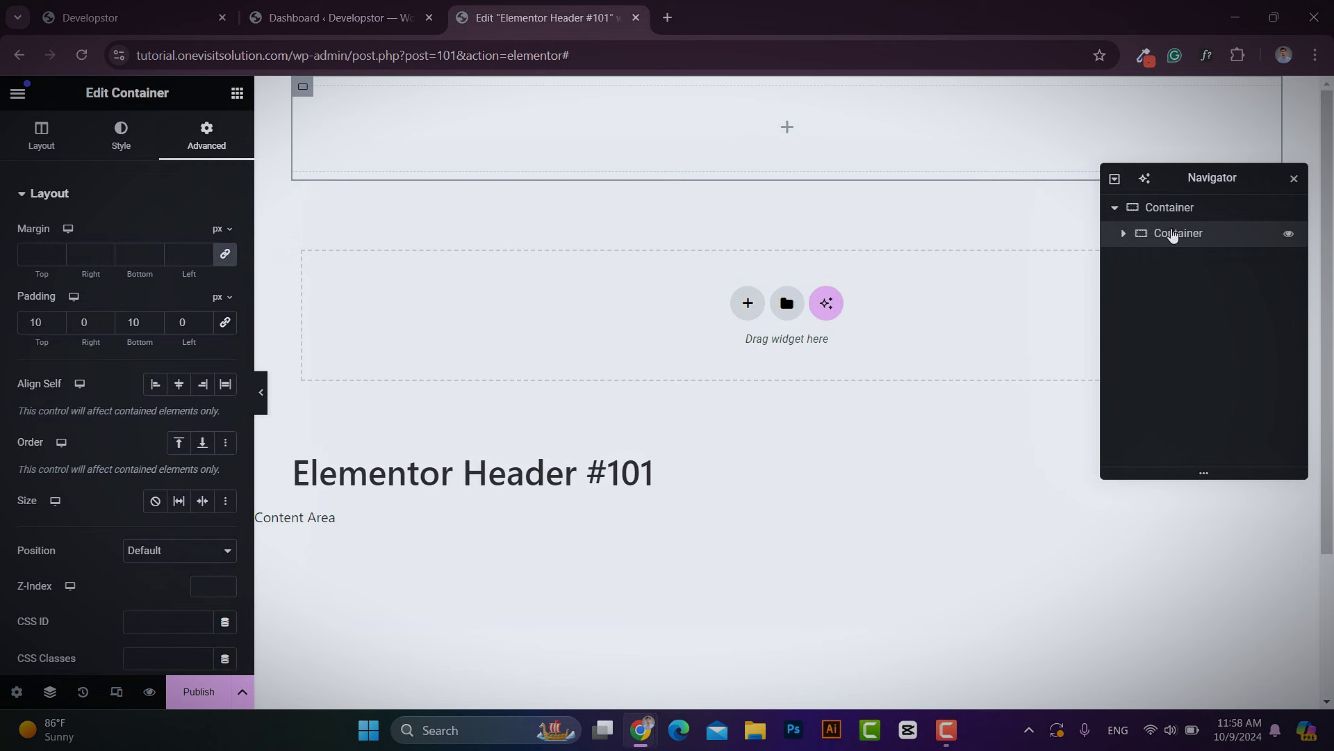
double_click(1176, 235)
key(BackSpace)
drag(1204, 177, 1212, 268)
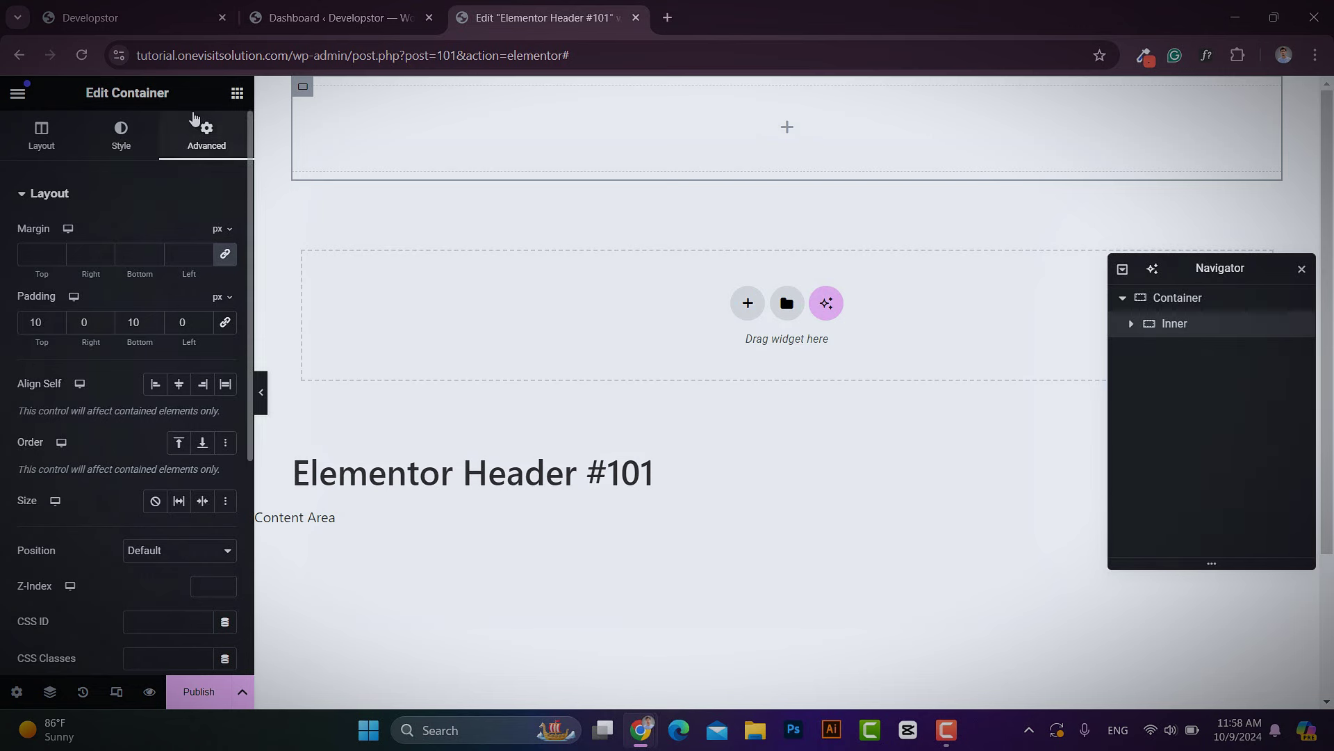
Step: Add a container inside Inner with its content justified to the center and its padding set to 0 on all sides
click(237, 93)
scroll(104, 382, down, 3)
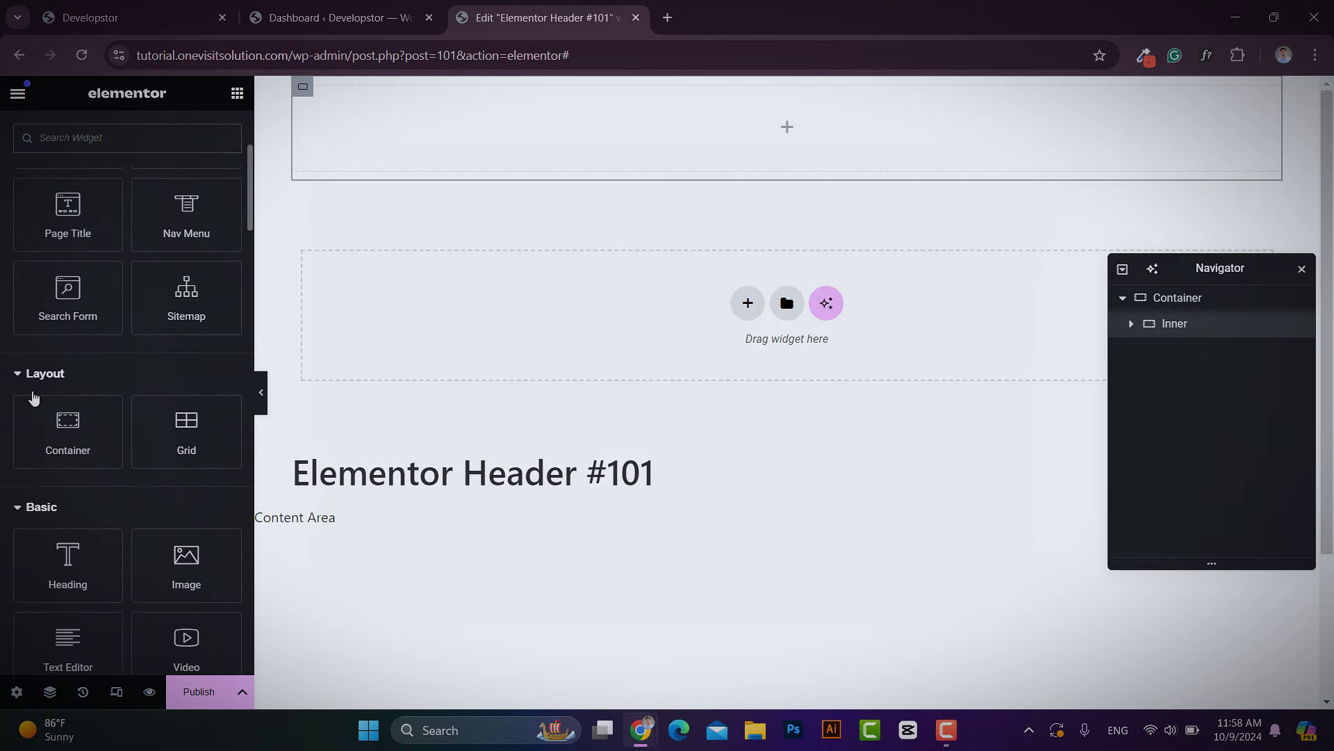
drag(83, 431, 372, 146)
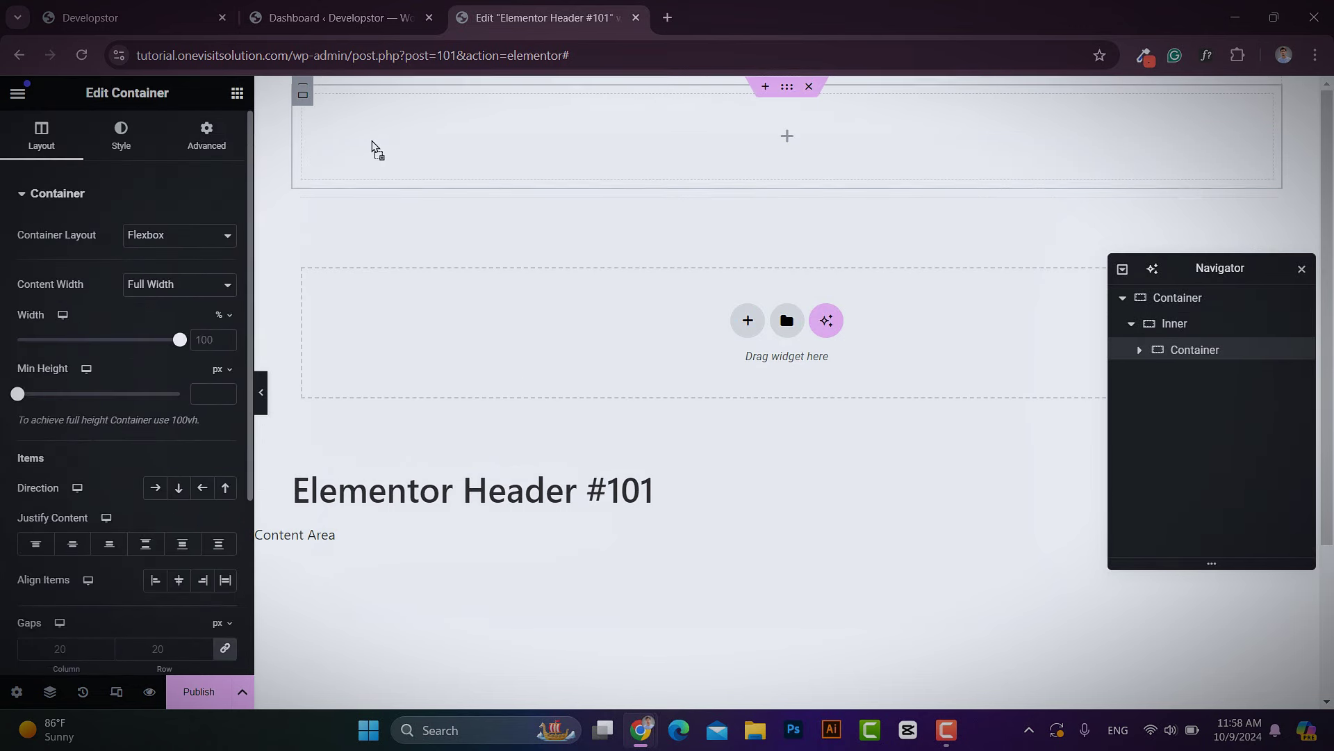
click(72, 545)
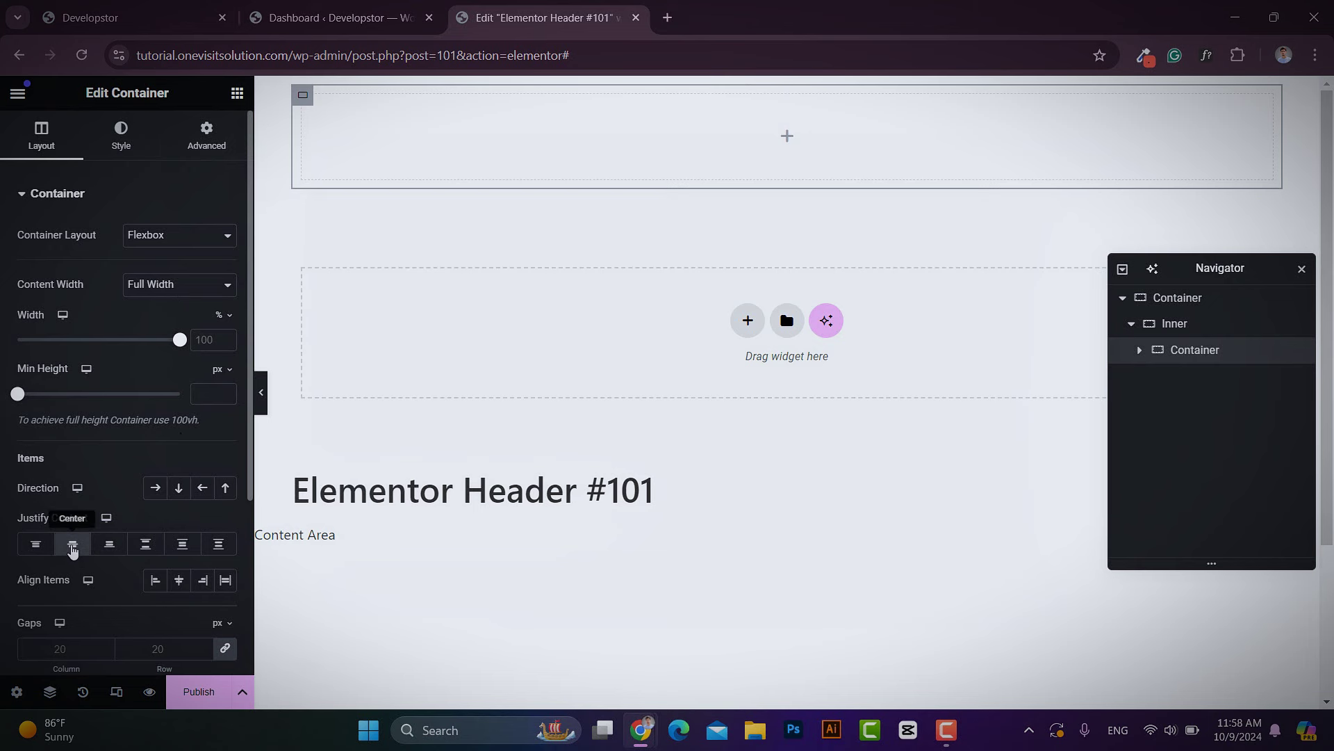
click(206, 134)
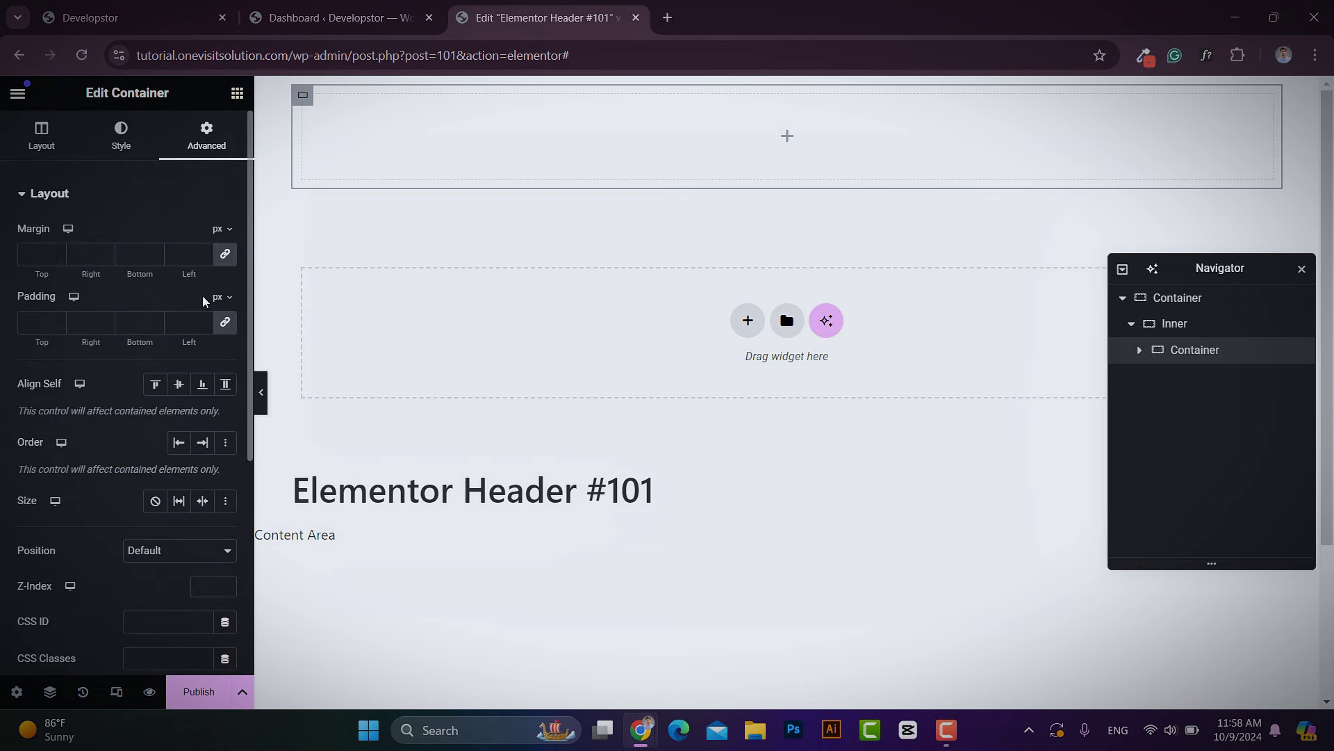
click(223, 328)
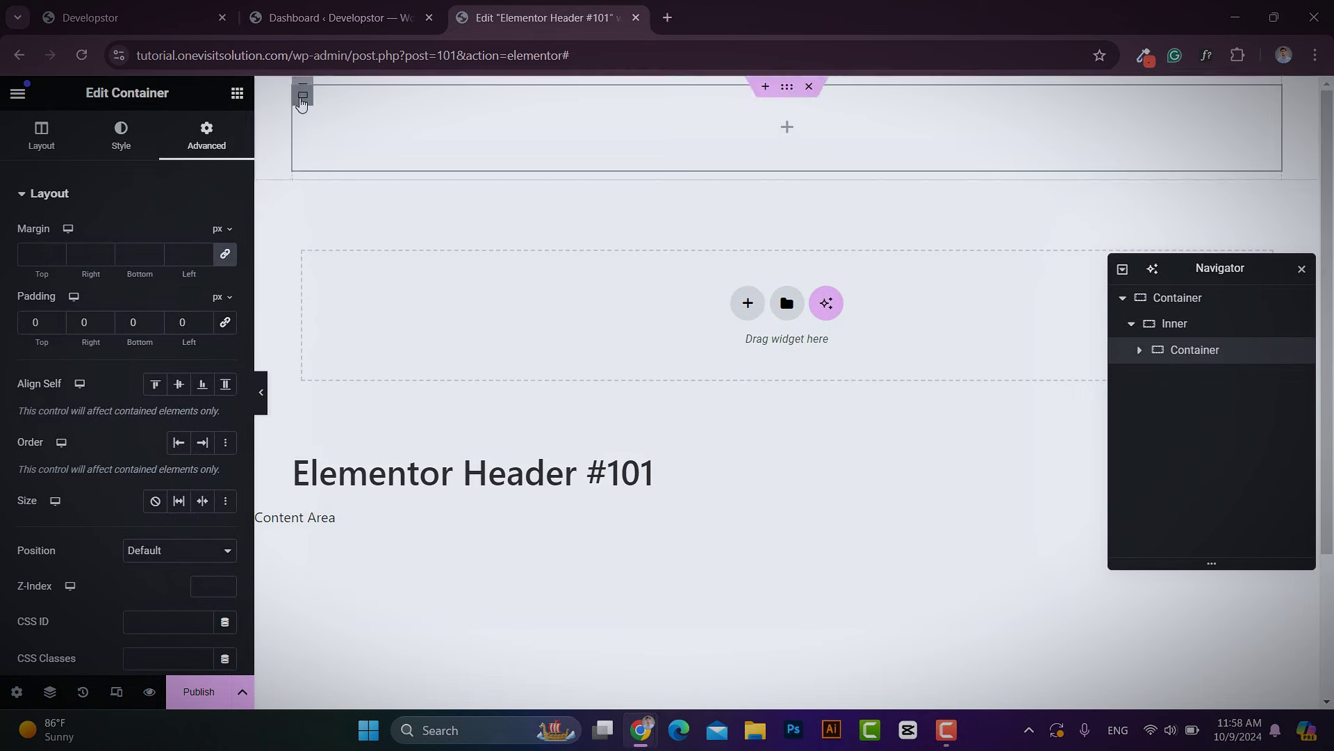
Step: Duplicate the container within Inner twice to make three side-by-side columns
right_click(302, 95)
click(353, 157)
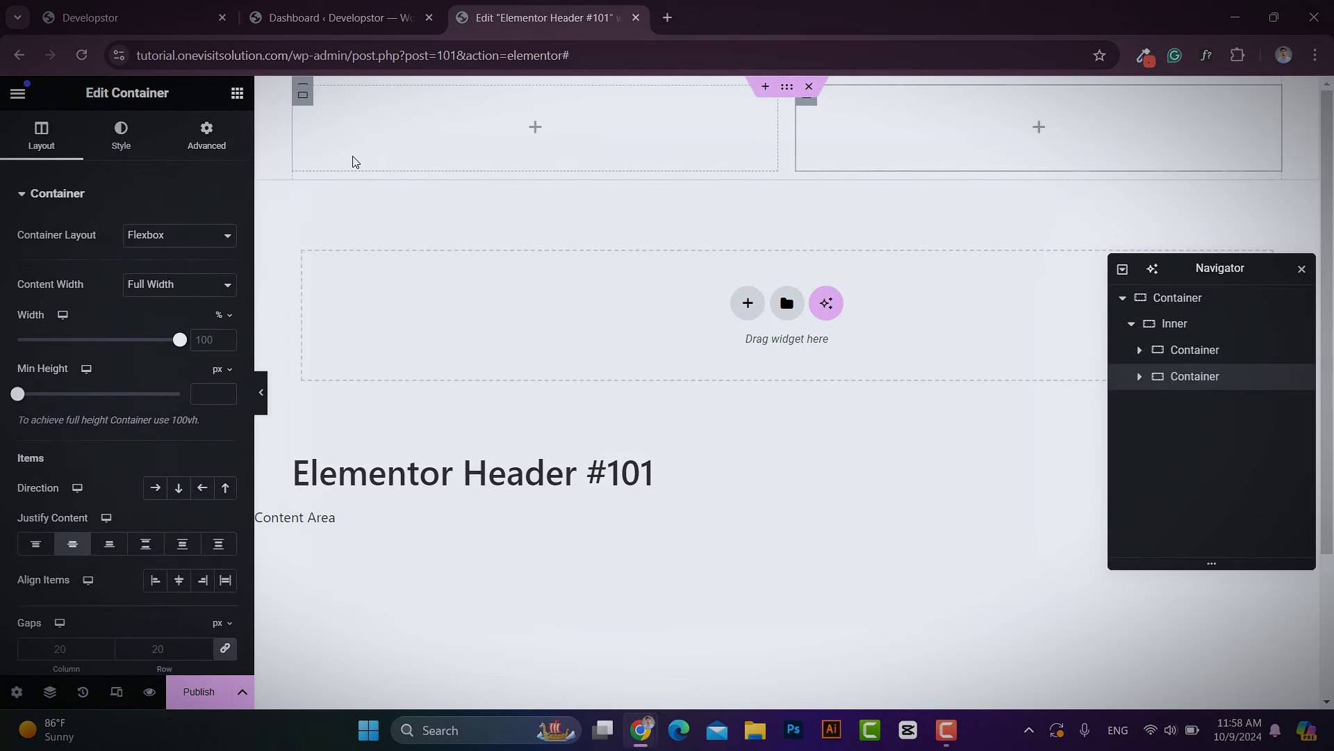
right_click(303, 105)
click(349, 160)
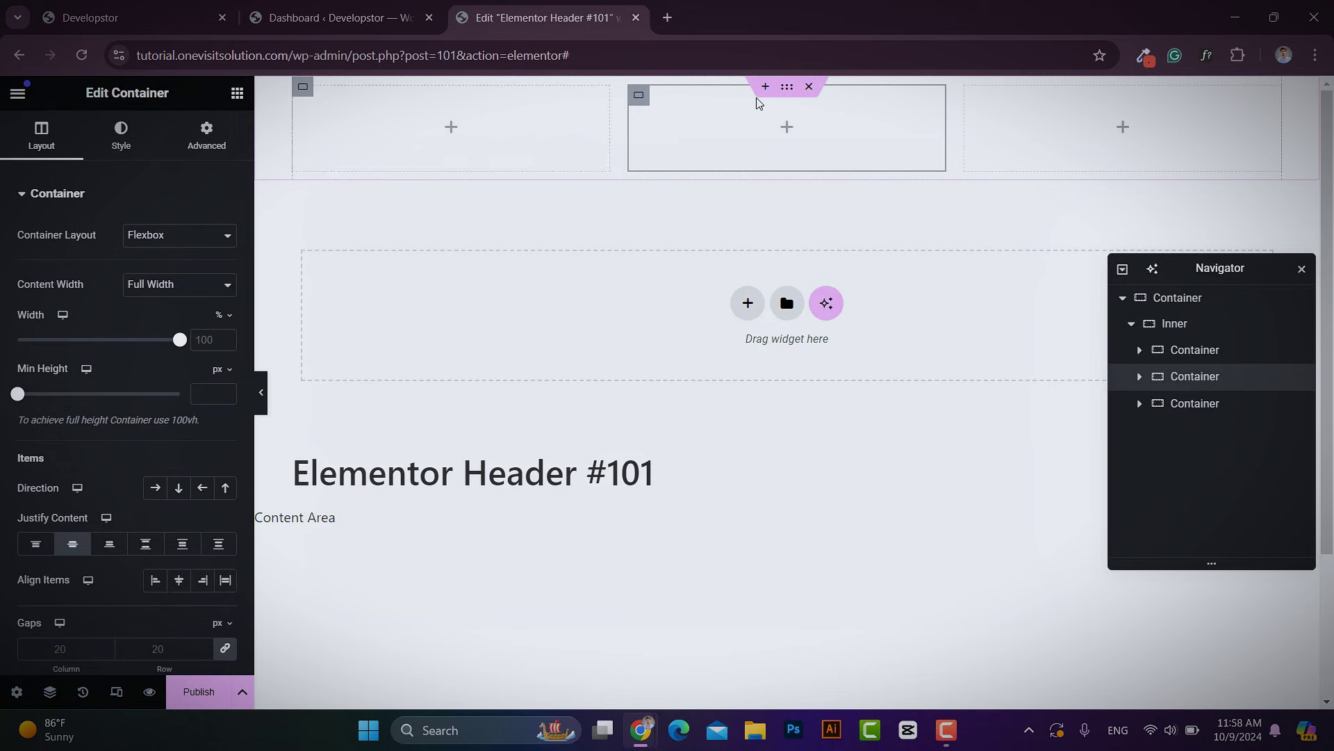
Step: Set the widths of the three column containers to 20%, 60% and 20% in order
click(302, 104)
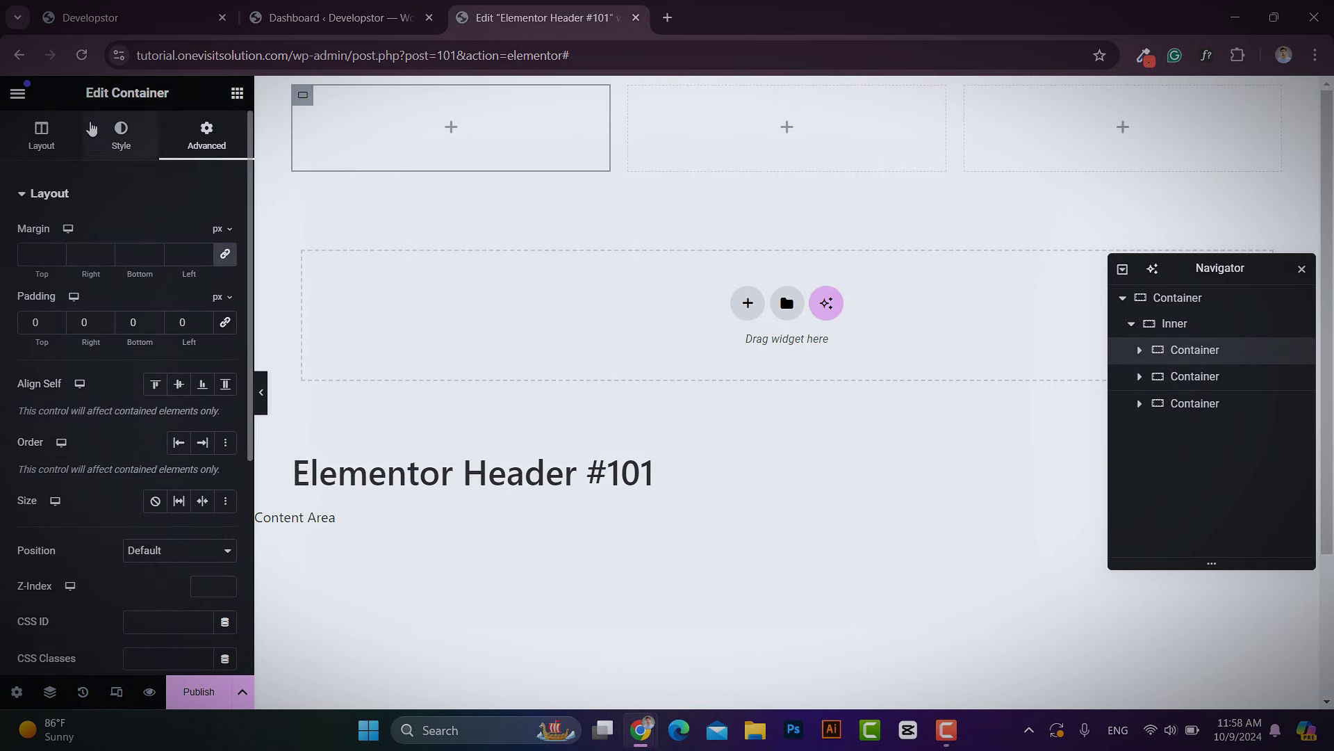
click(61, 136)
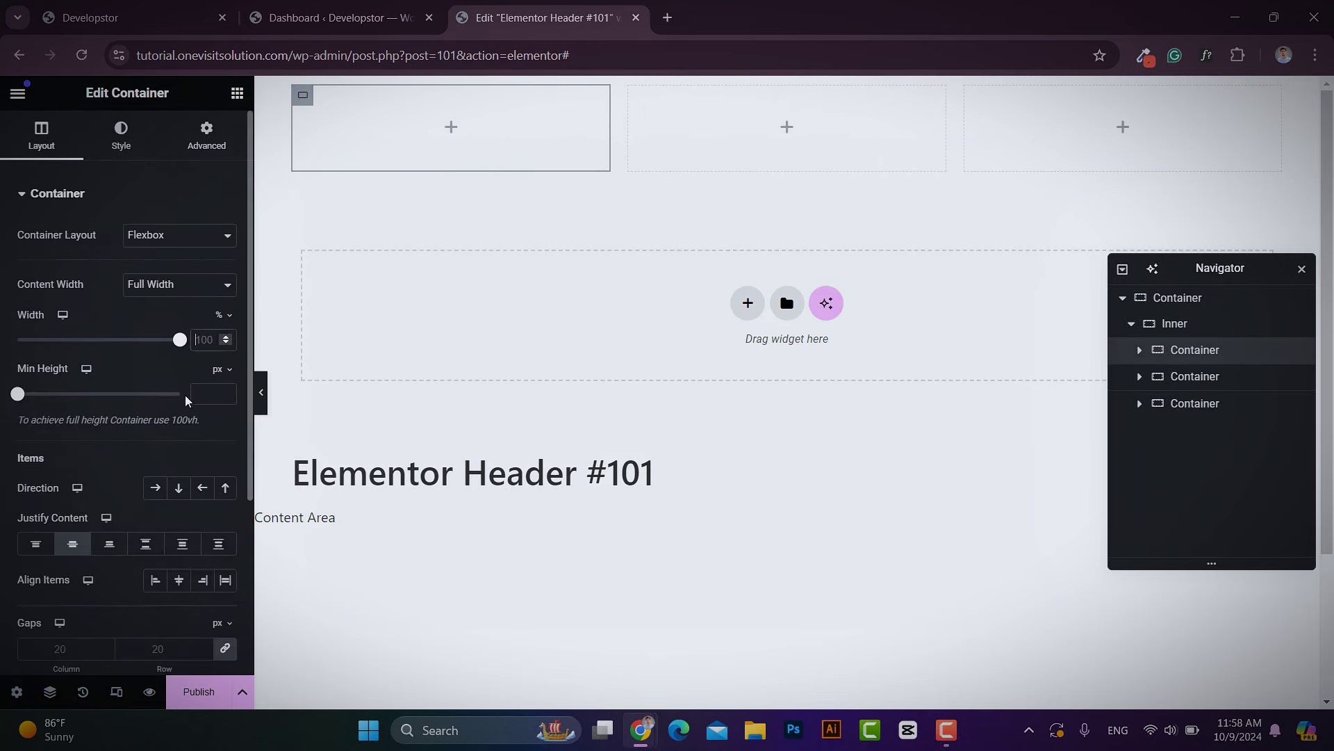
text(20)
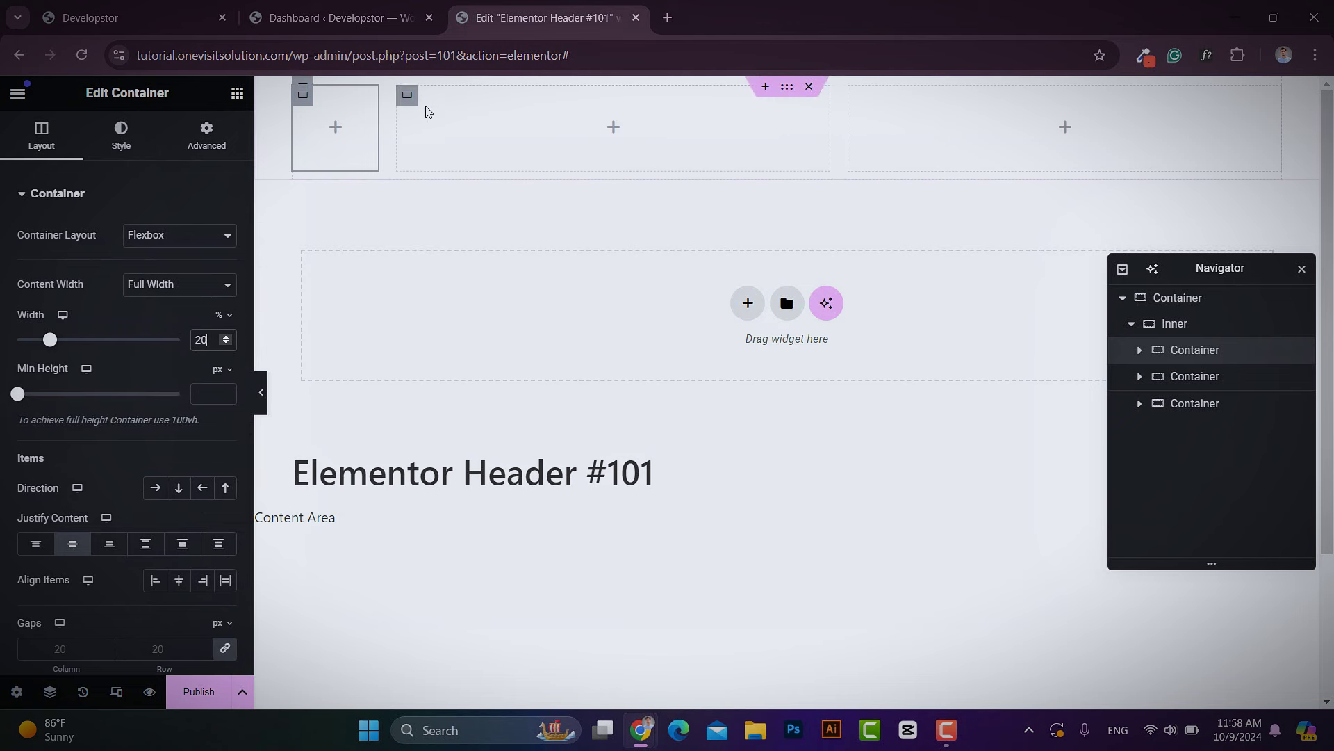
click(413, 102)
click(208, 341)
text(60)
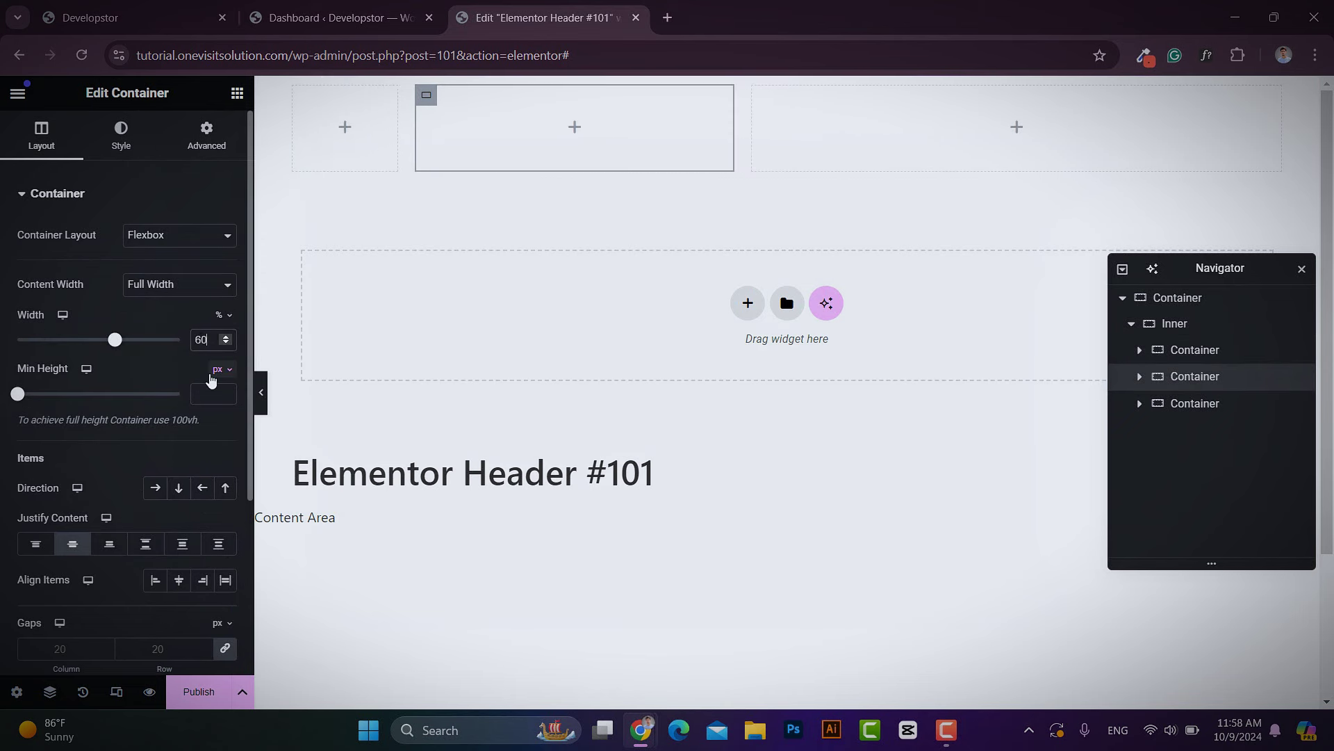
click(763, 98)
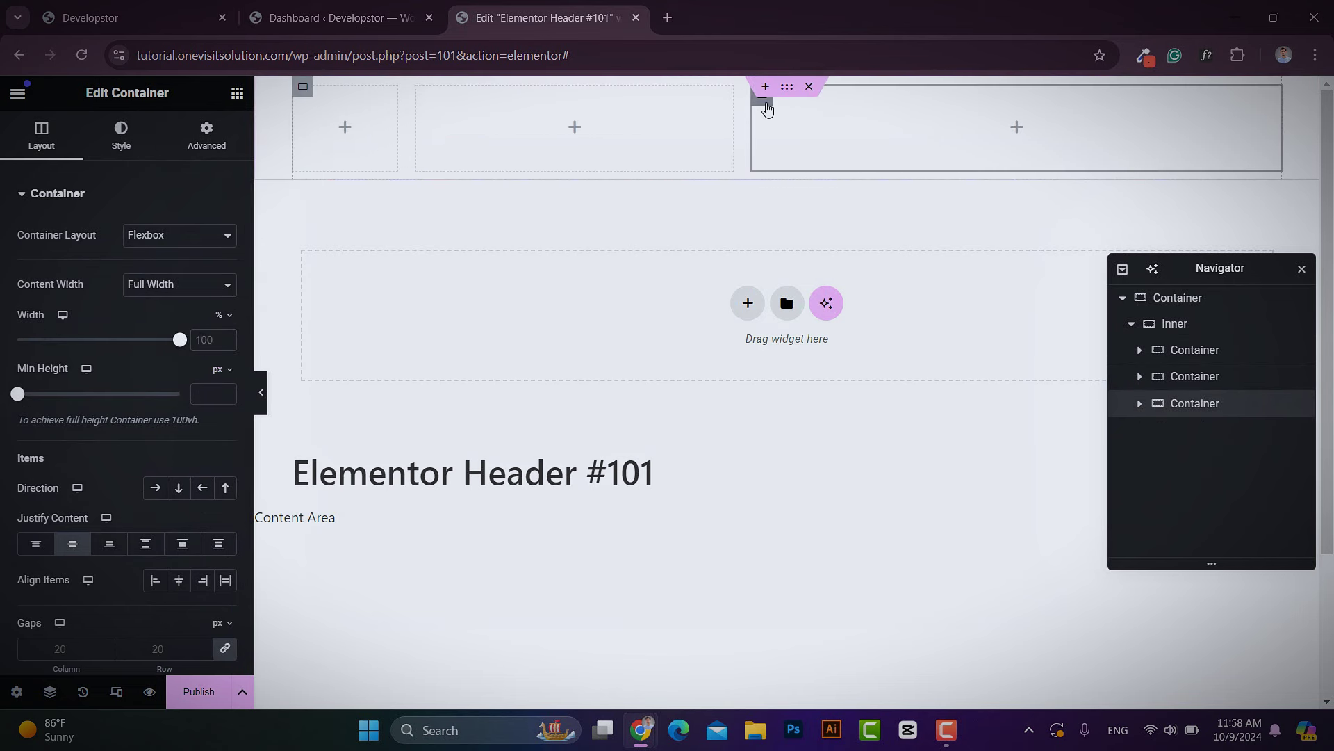
click(197, 340)
text(20)
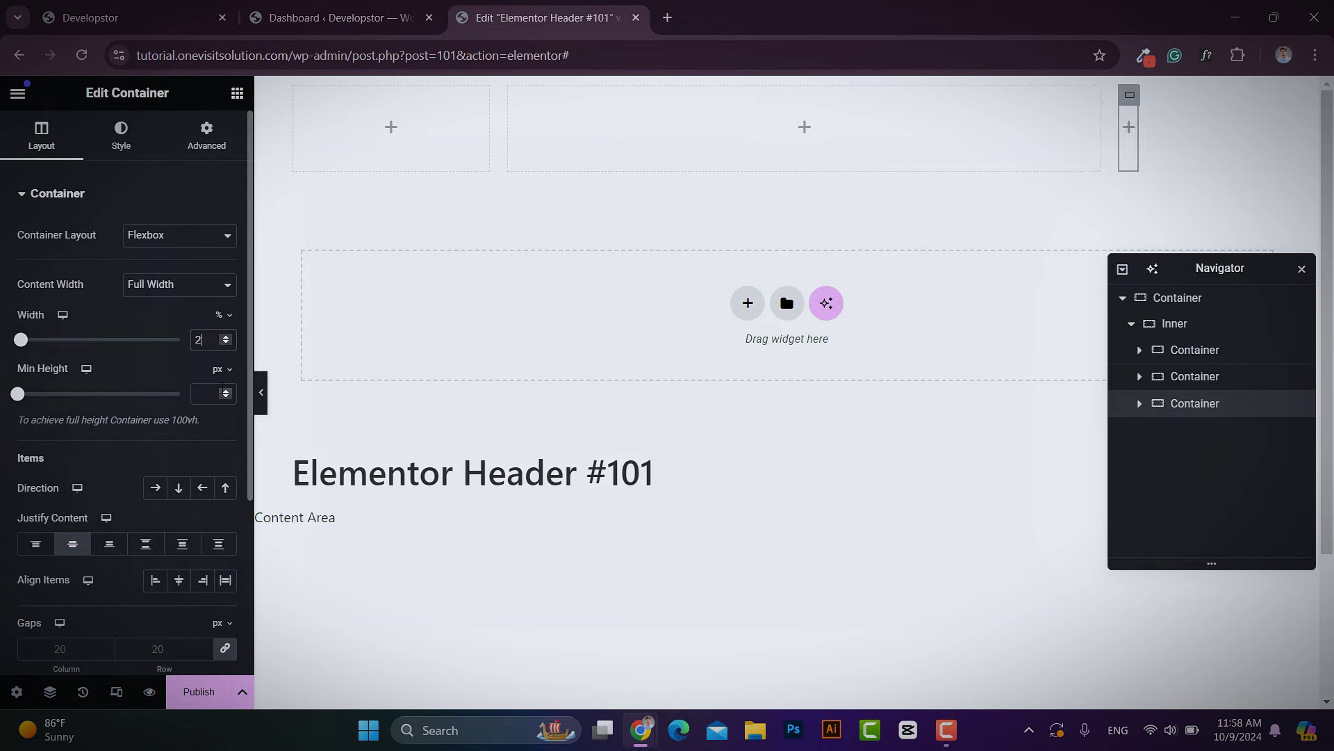
Step: Find the Image widget and place it in the first column container
click(237, 94)
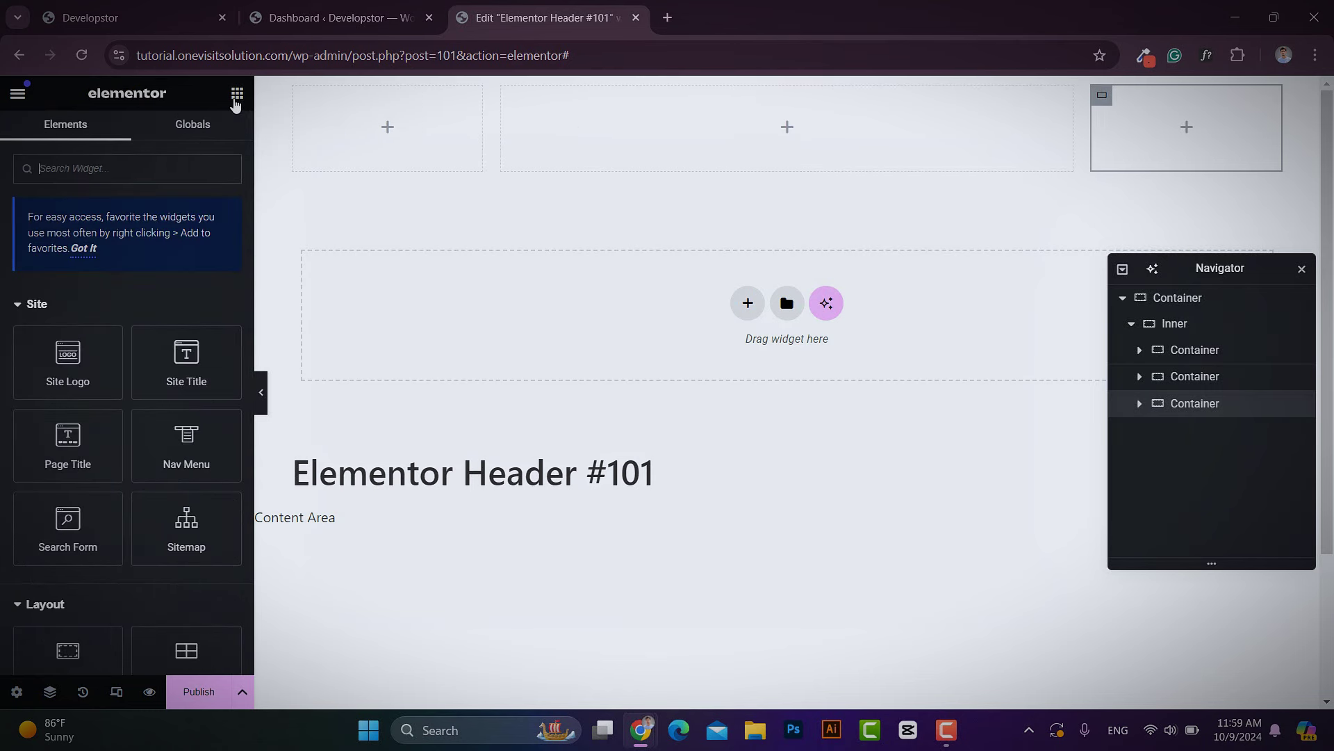
scroll(113, 378, down, 2)
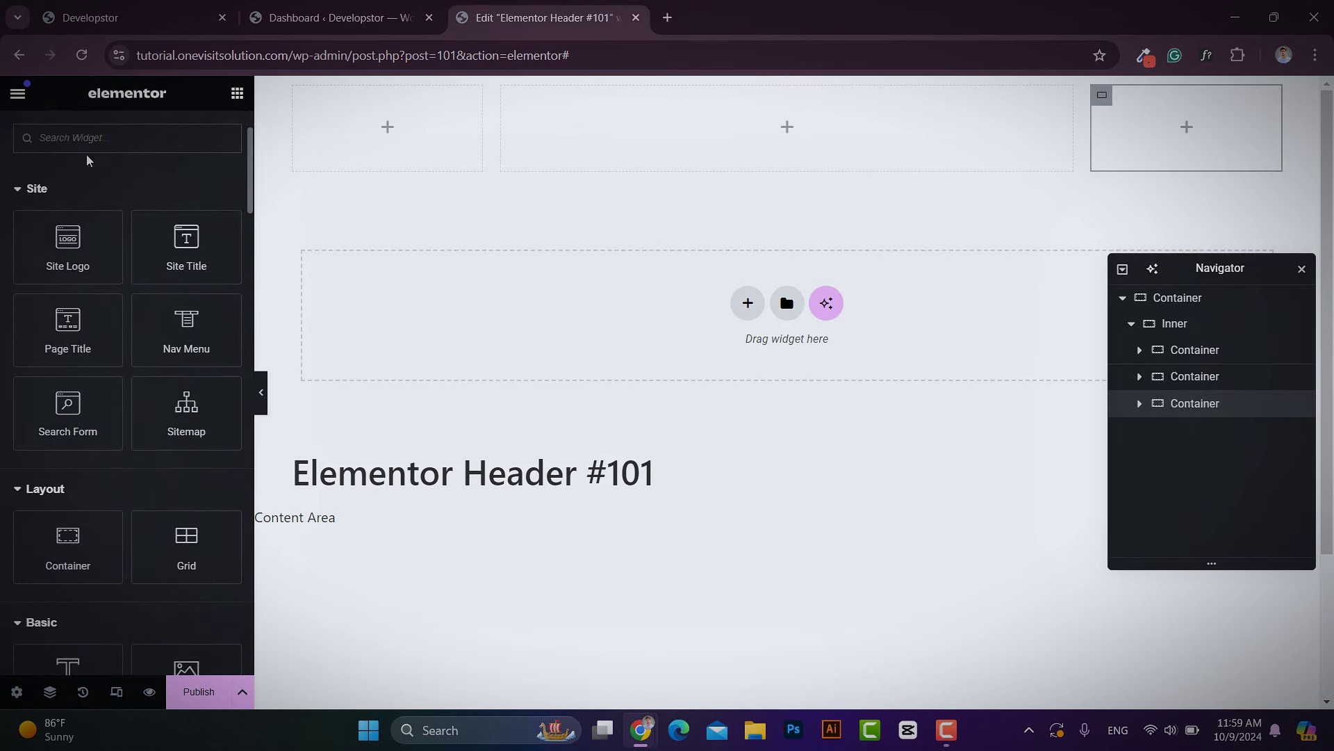
text(image)
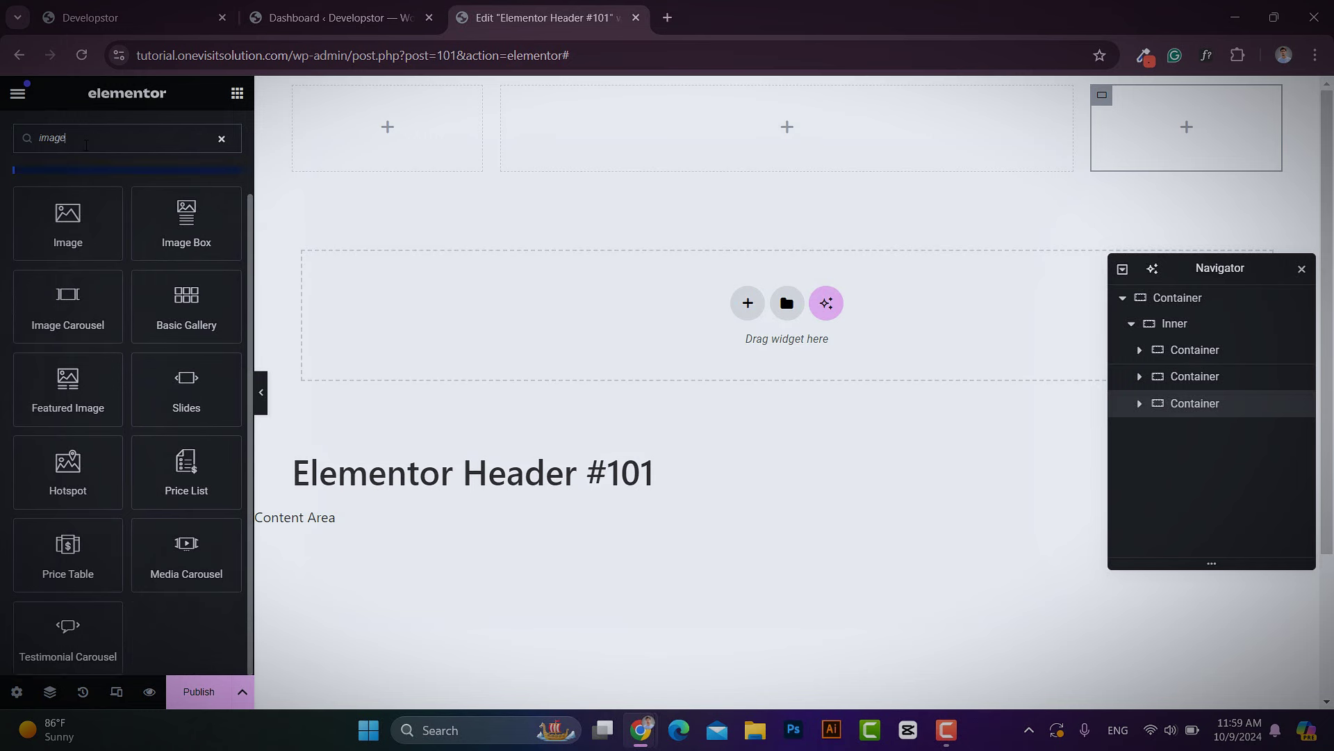
drag(63, 226, 408, 146)
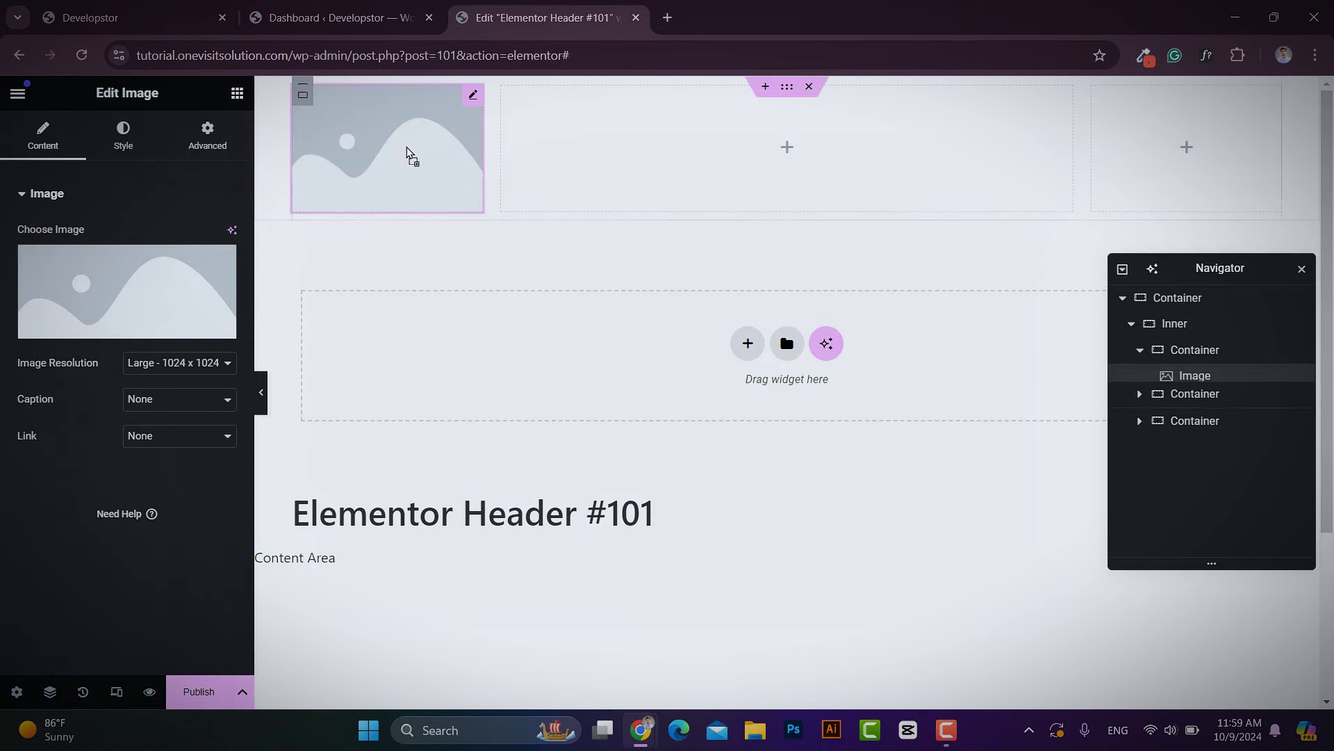
Step: Set the image resolution to Medium Large - 768 x 0 and insert the white PetCare logo from the media library
click(179, 370)
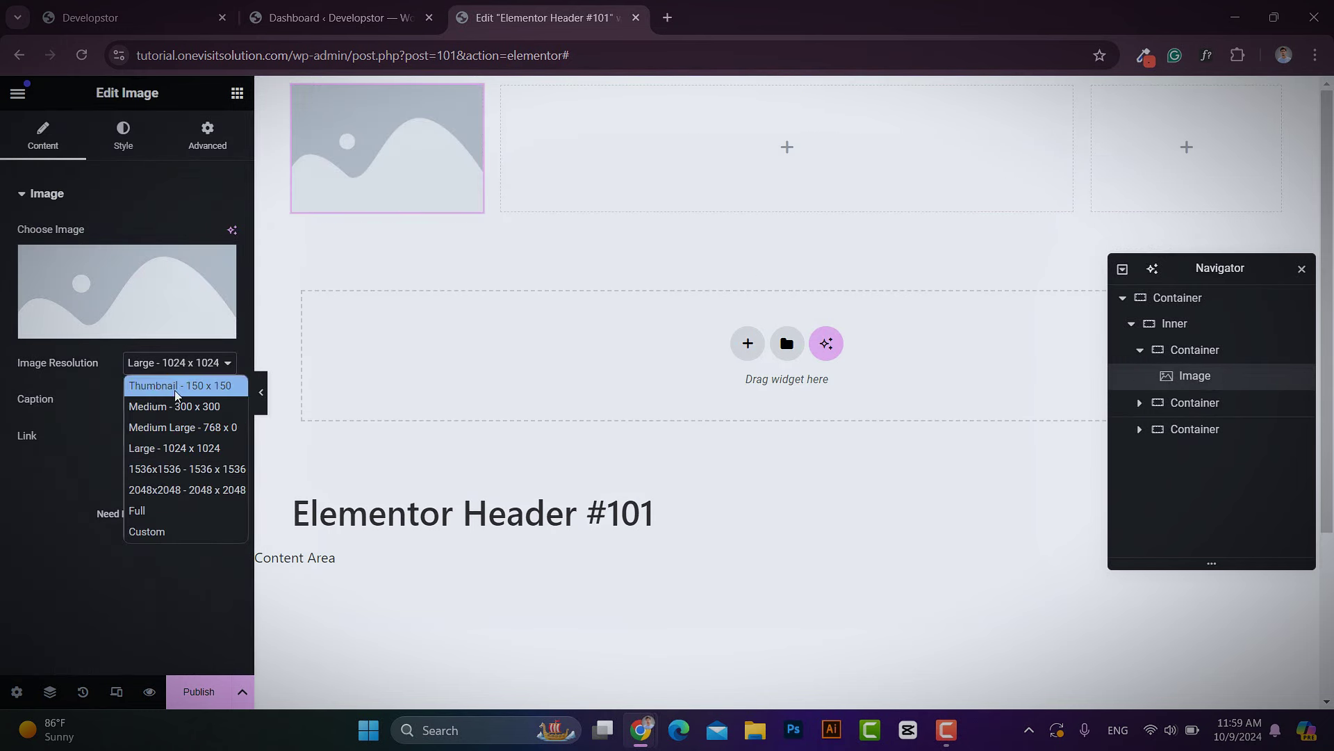
click(180, 427)
click(101, 272)
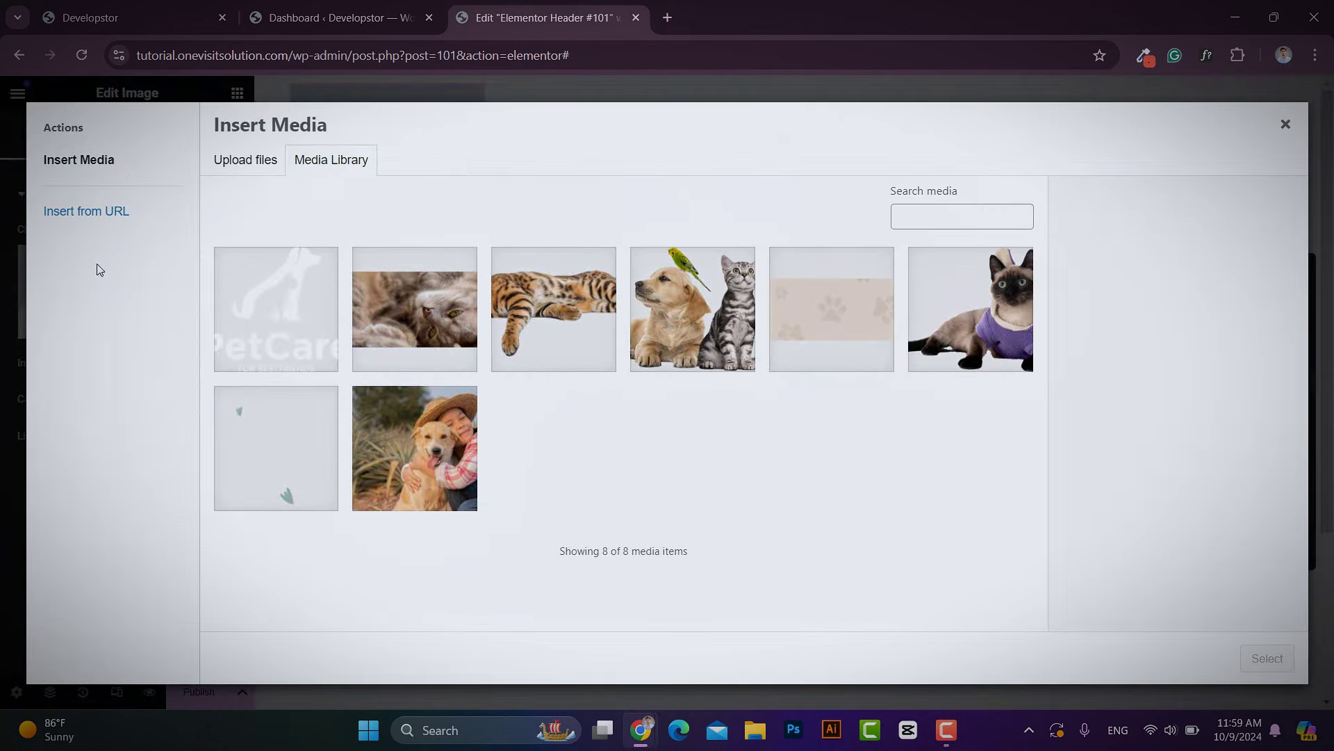
click(261, 321)
click(1263, 659)
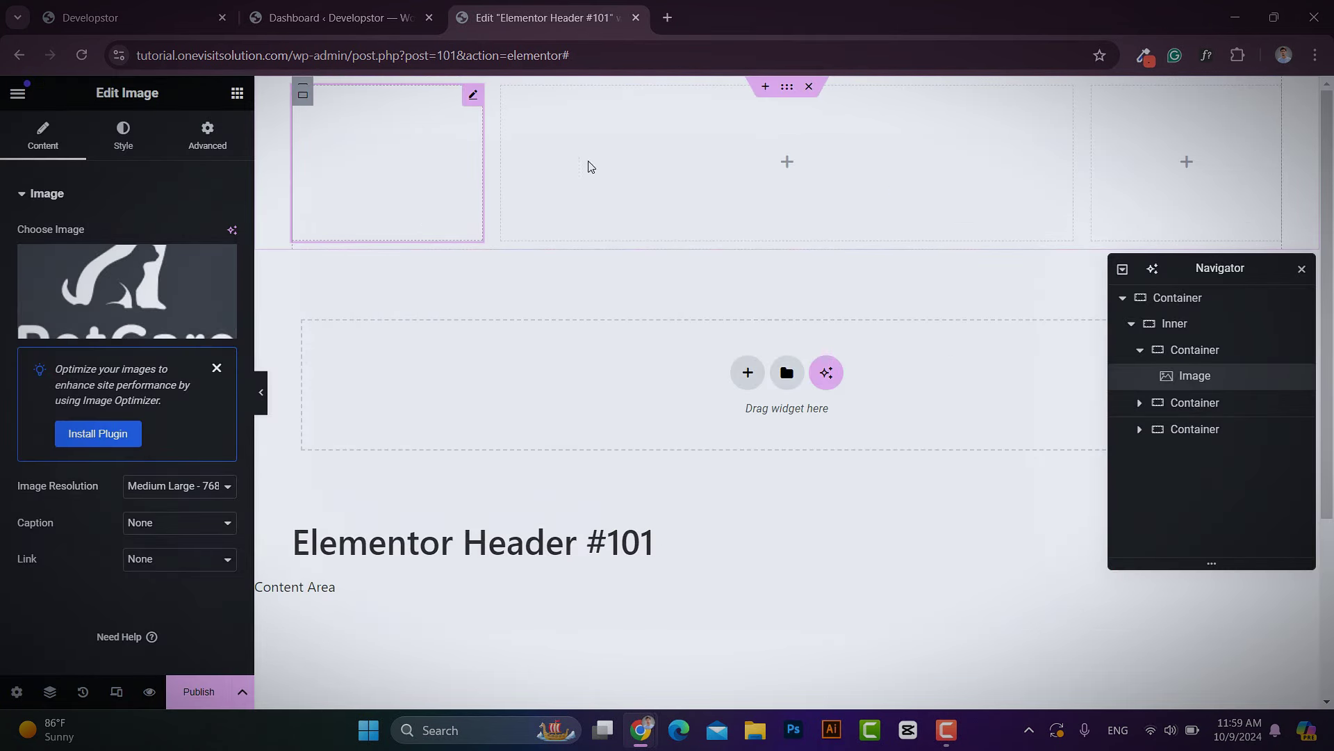
Step: Give the outermost header container a classic background with the dark color #161616
click(787, 88)
click(121, 136)
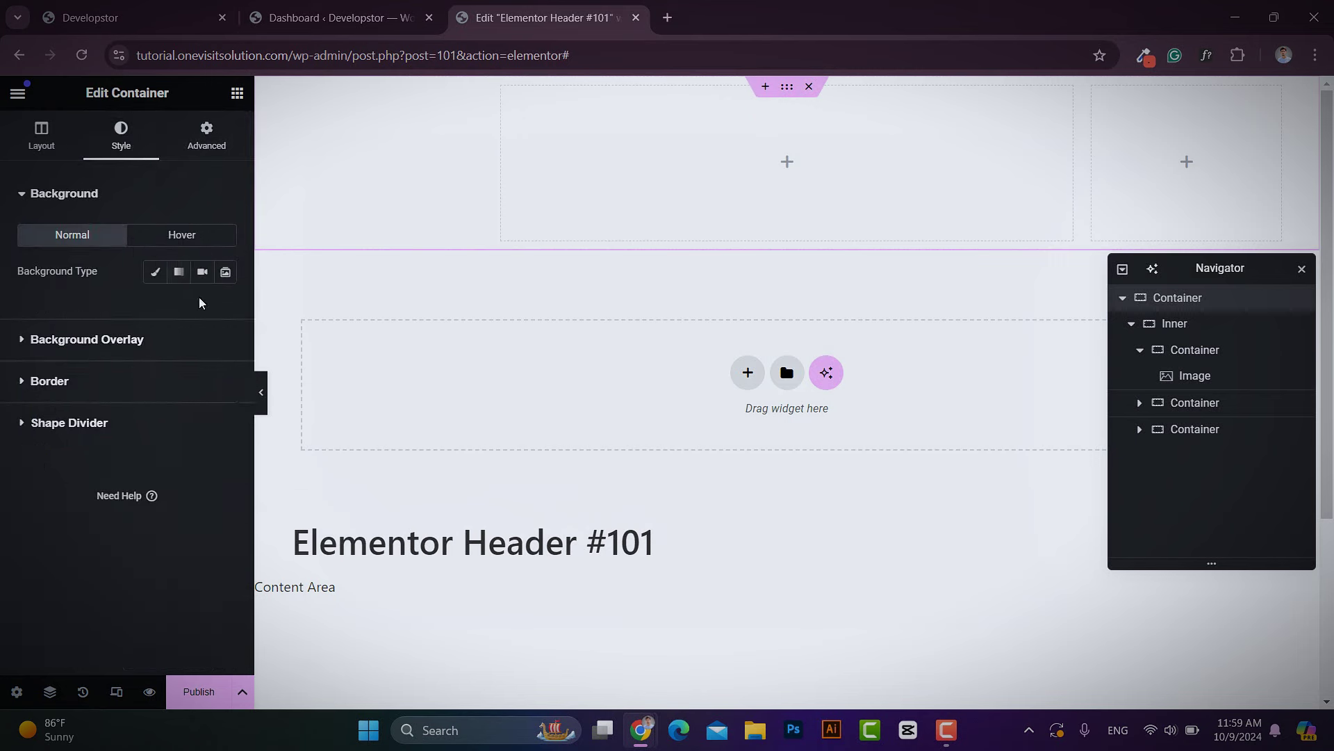
click(155, 272)
click(225, 308)
drag(196, 408, 126, 498)
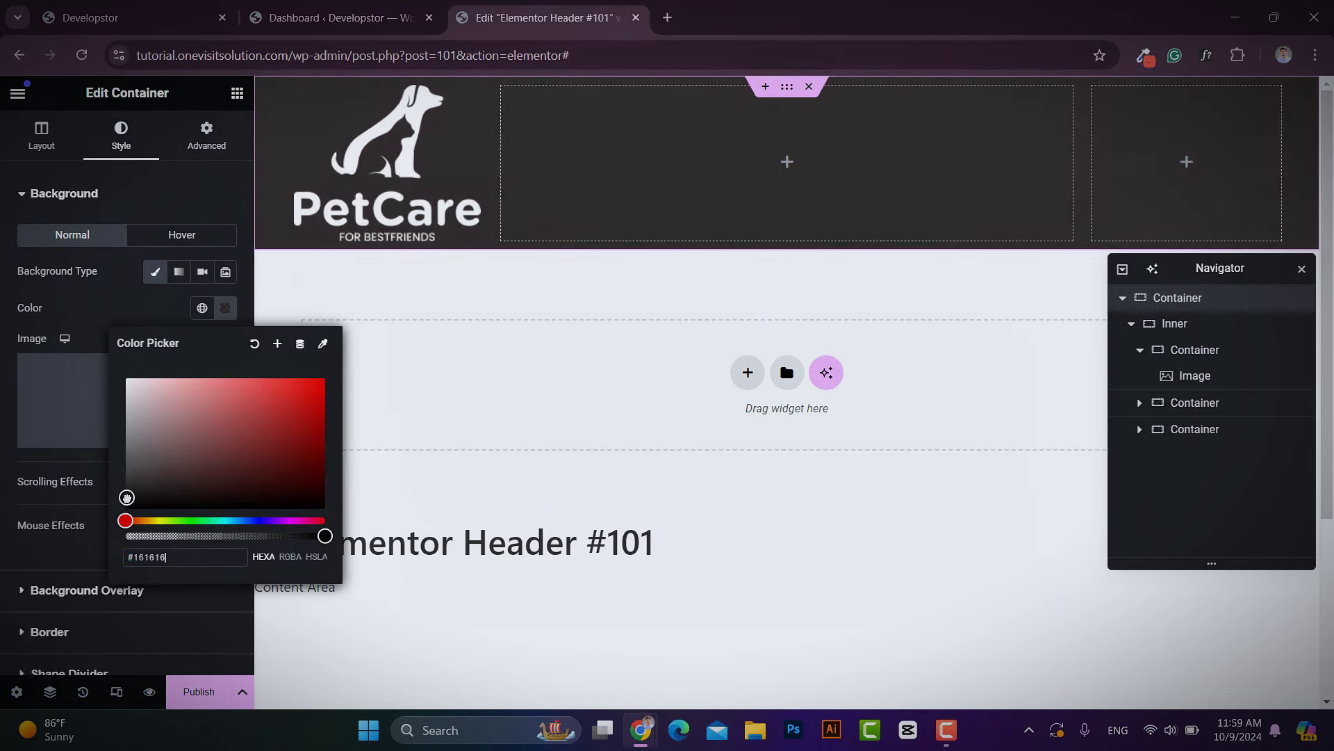
click(225, 308)
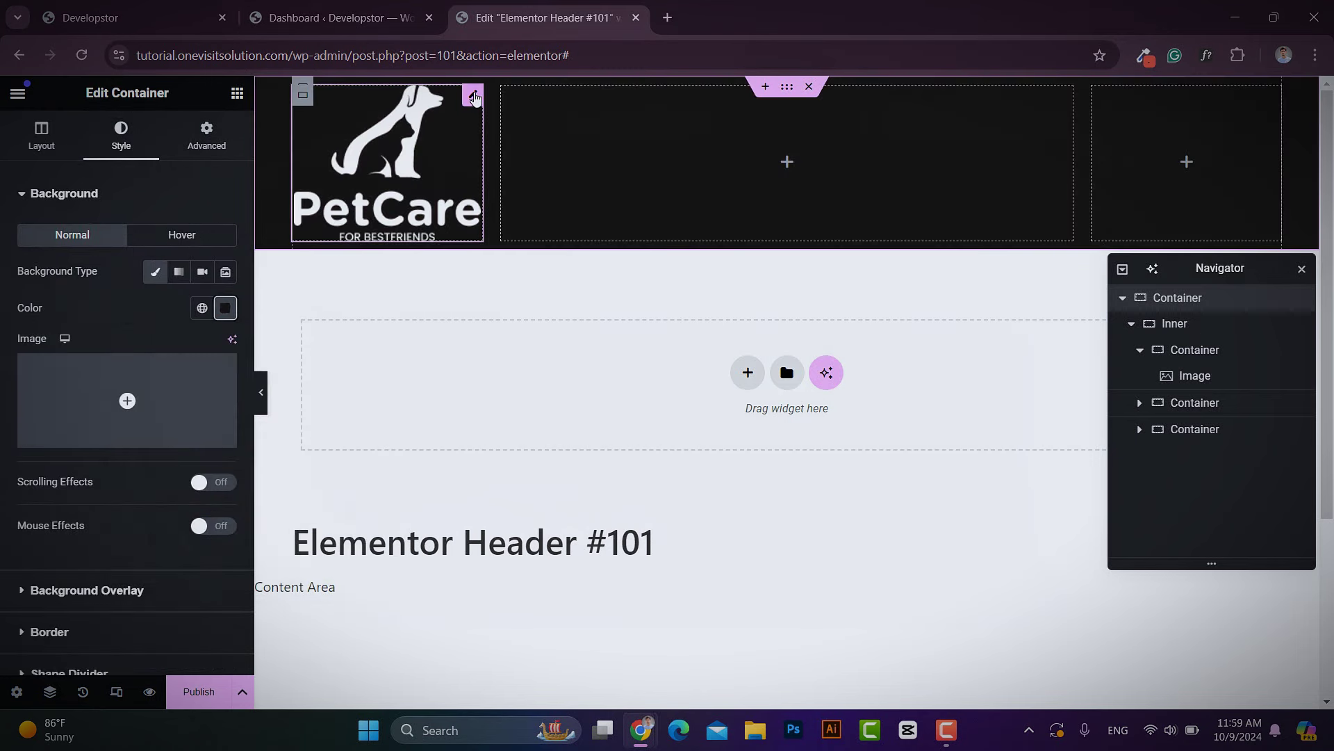
Step: Set the PetCare logo image's width to 40% and align it to the left
click(474, 97)
click(123, 136)
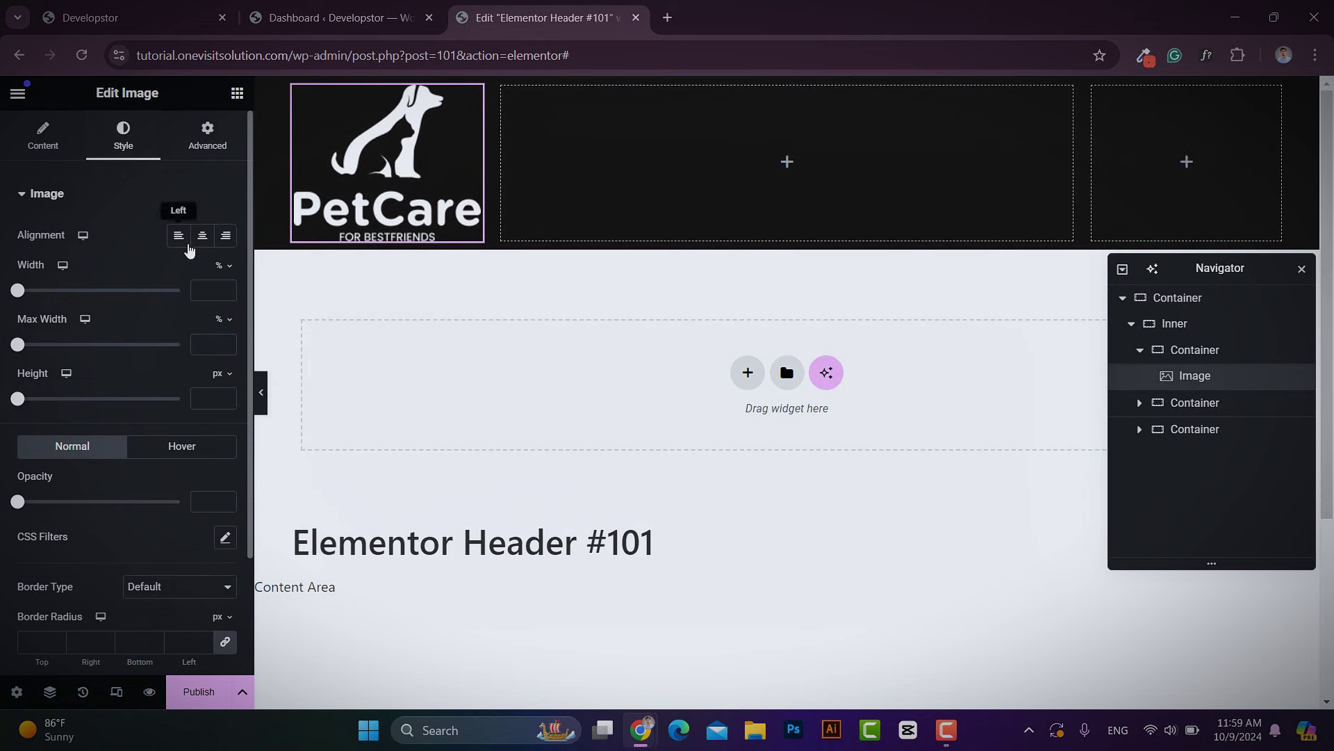
click(200, 290)
text(40)
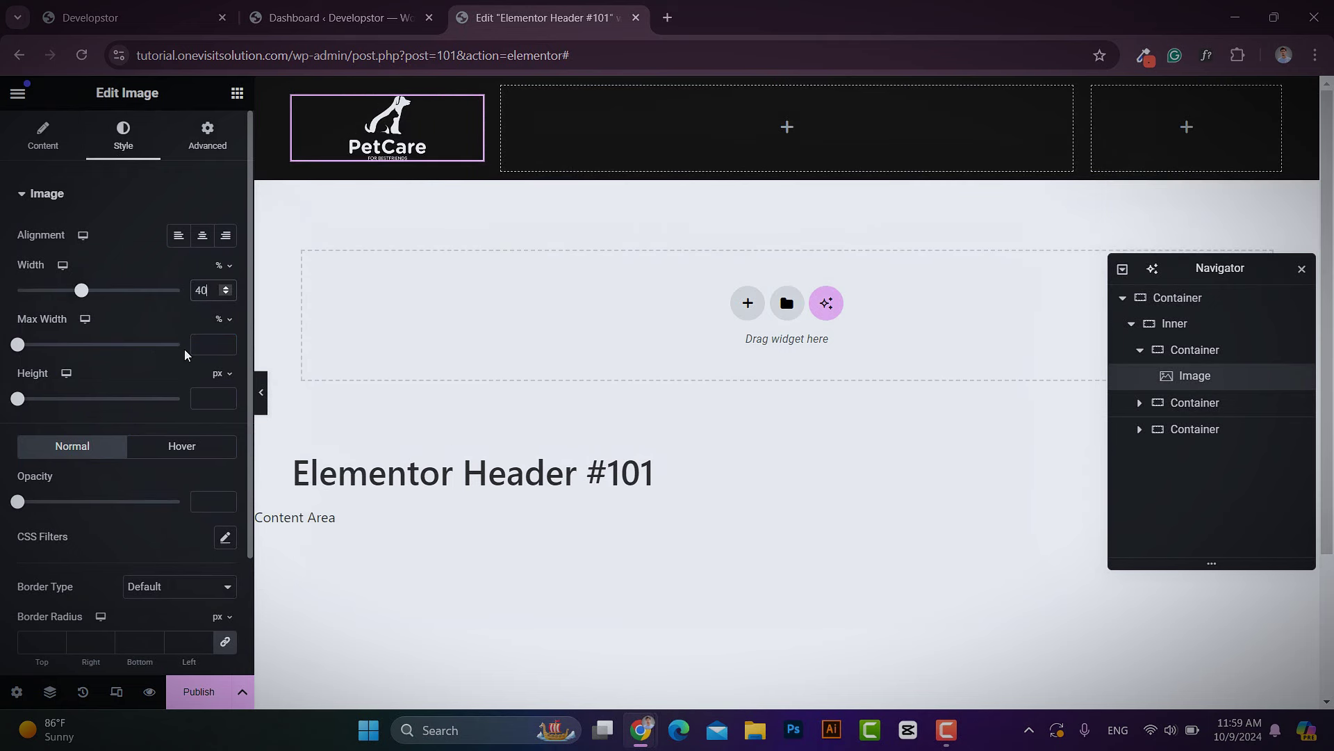
click(179, 235)
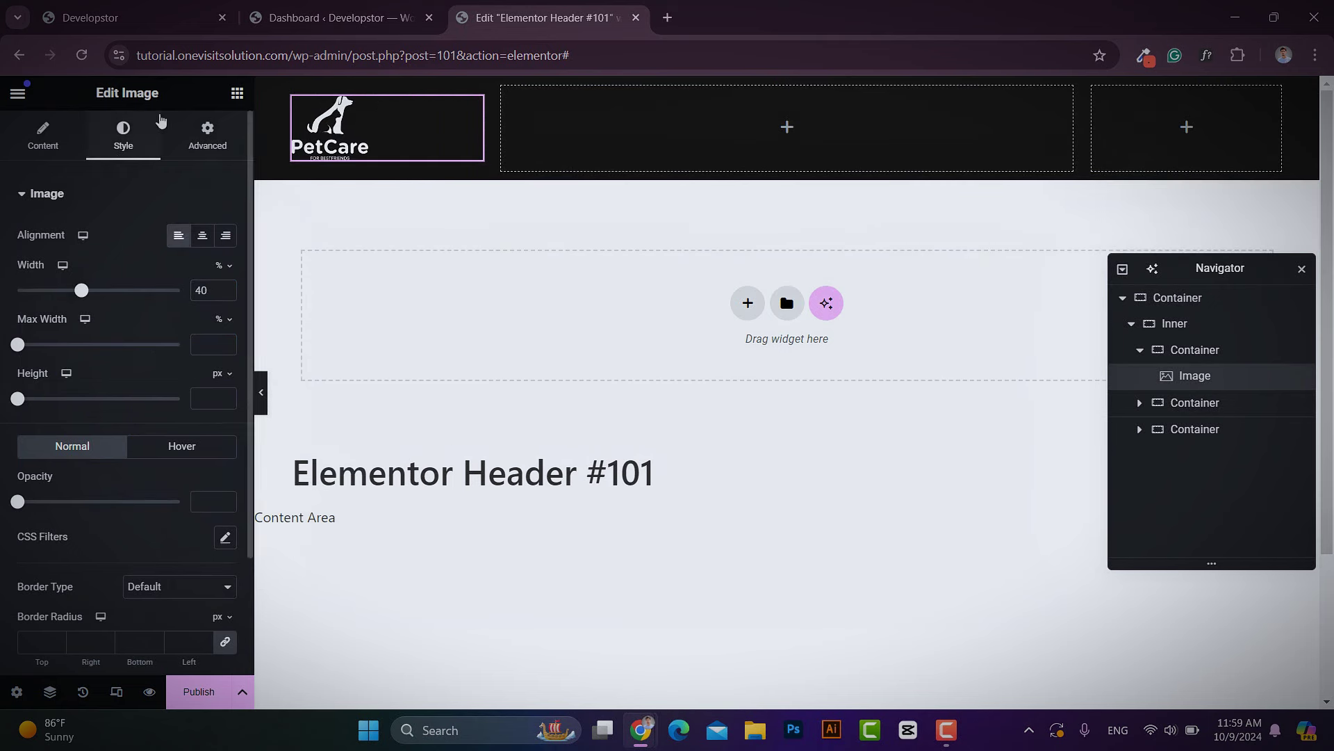
Step: Place a Nav Menu widget in the second column container, keeping the Horizontal layout and Underline pointer
click(237, 93)
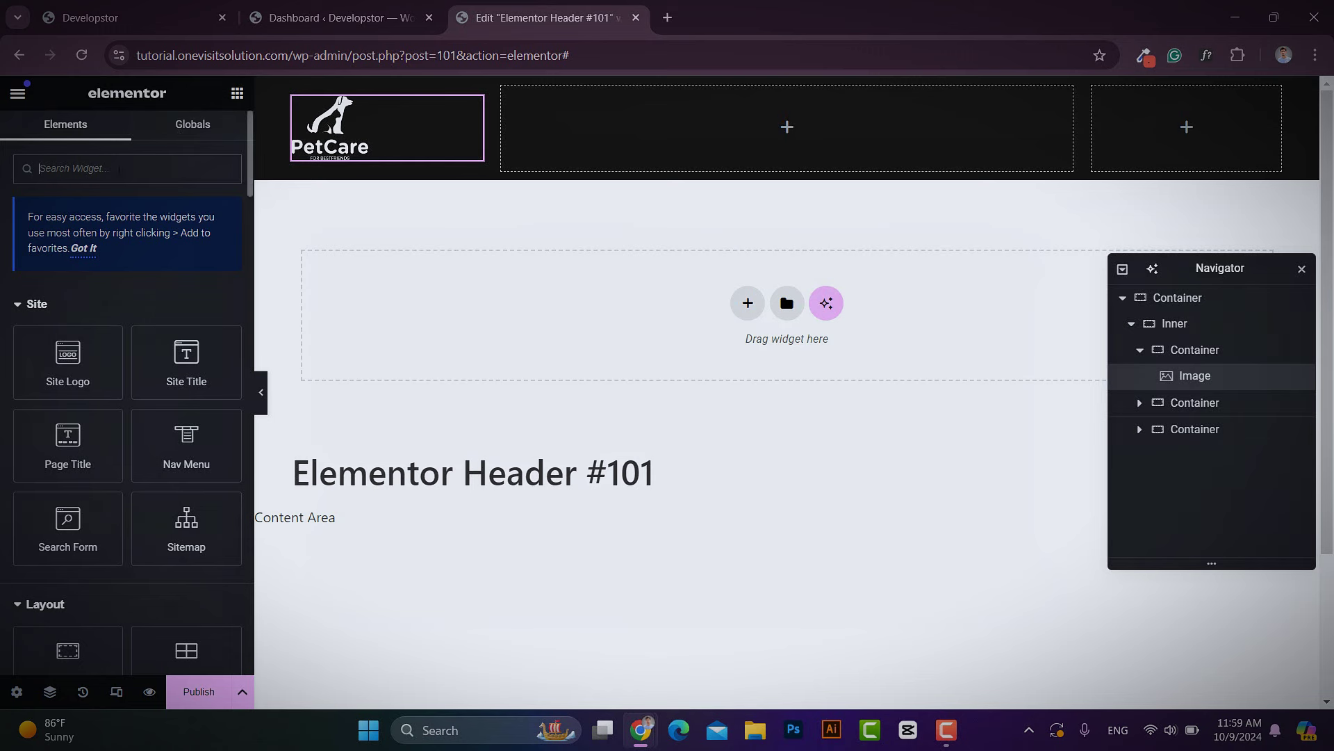
drag(177, 466, 631, 164)
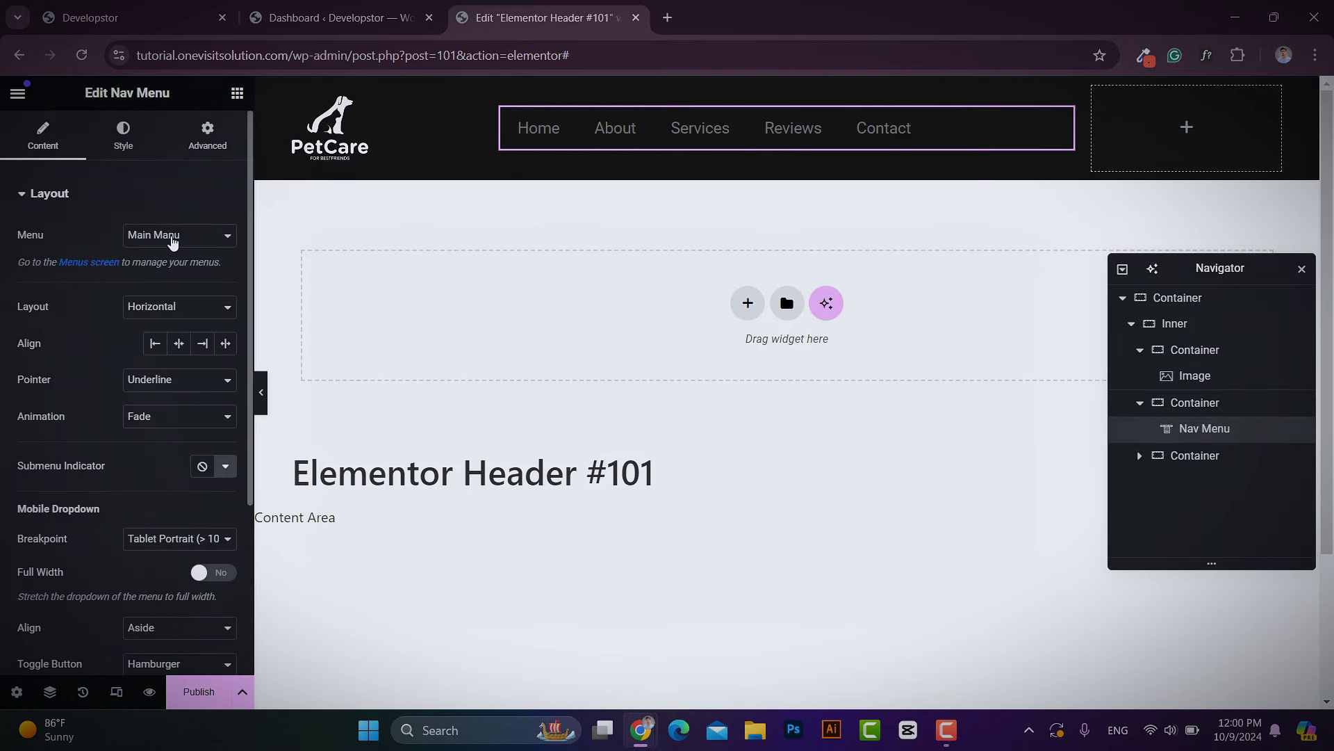
click(174, 307)
click(177, 311)
click(177, 379)
click(177, 379)
Step: Enable Full Width for the nav menu's mobile dropdown and align its Hamburger toggle button to the right
scroll(178, 376, down, 3)
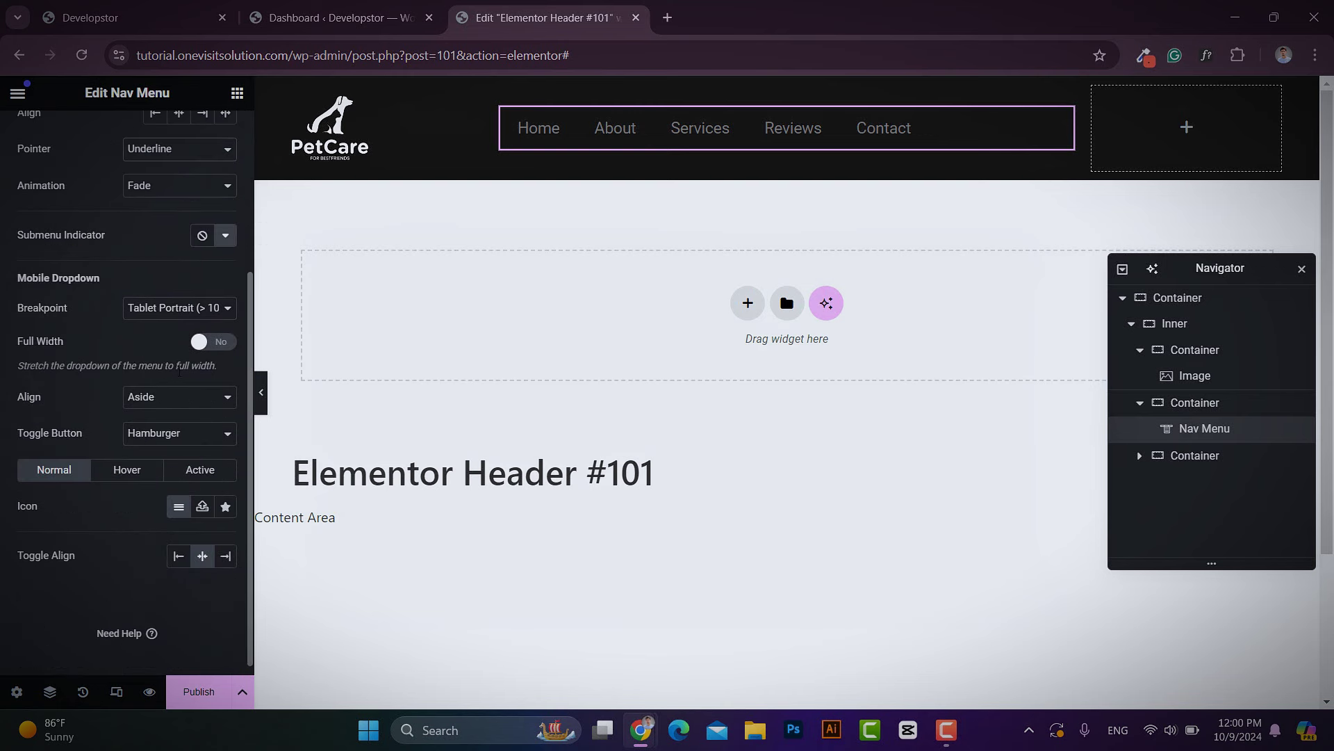
click(222, 342)
scroll(203, 387, down, 1)
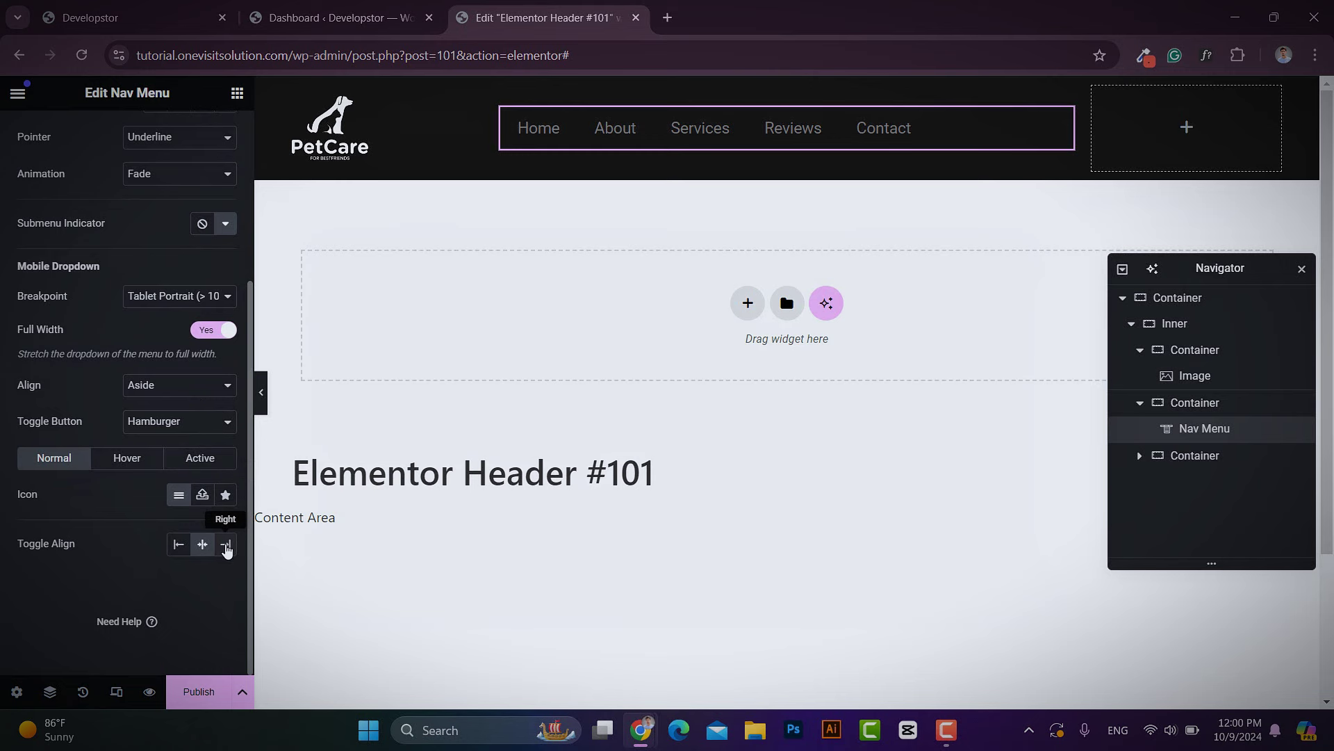
click(226, 546)
click(203, 422)
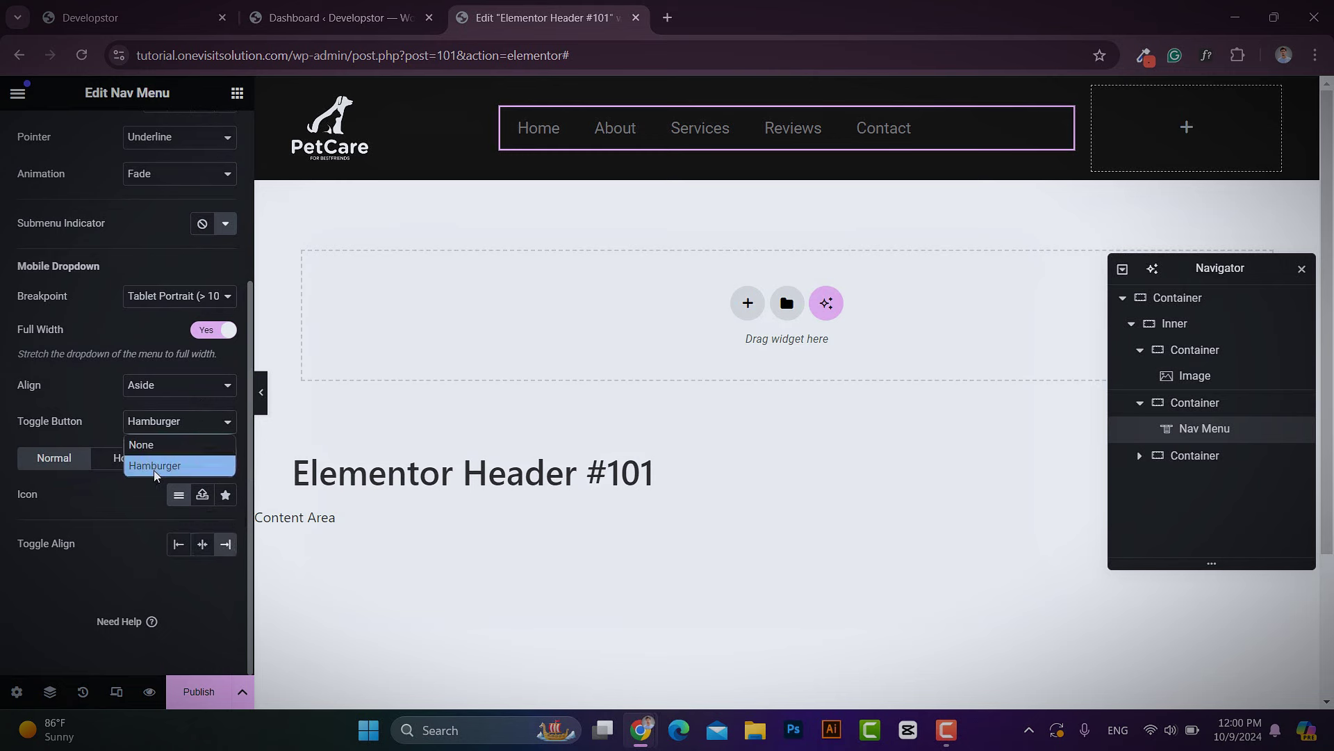
click(176, 473)
scroll(104, 371, up, 4)
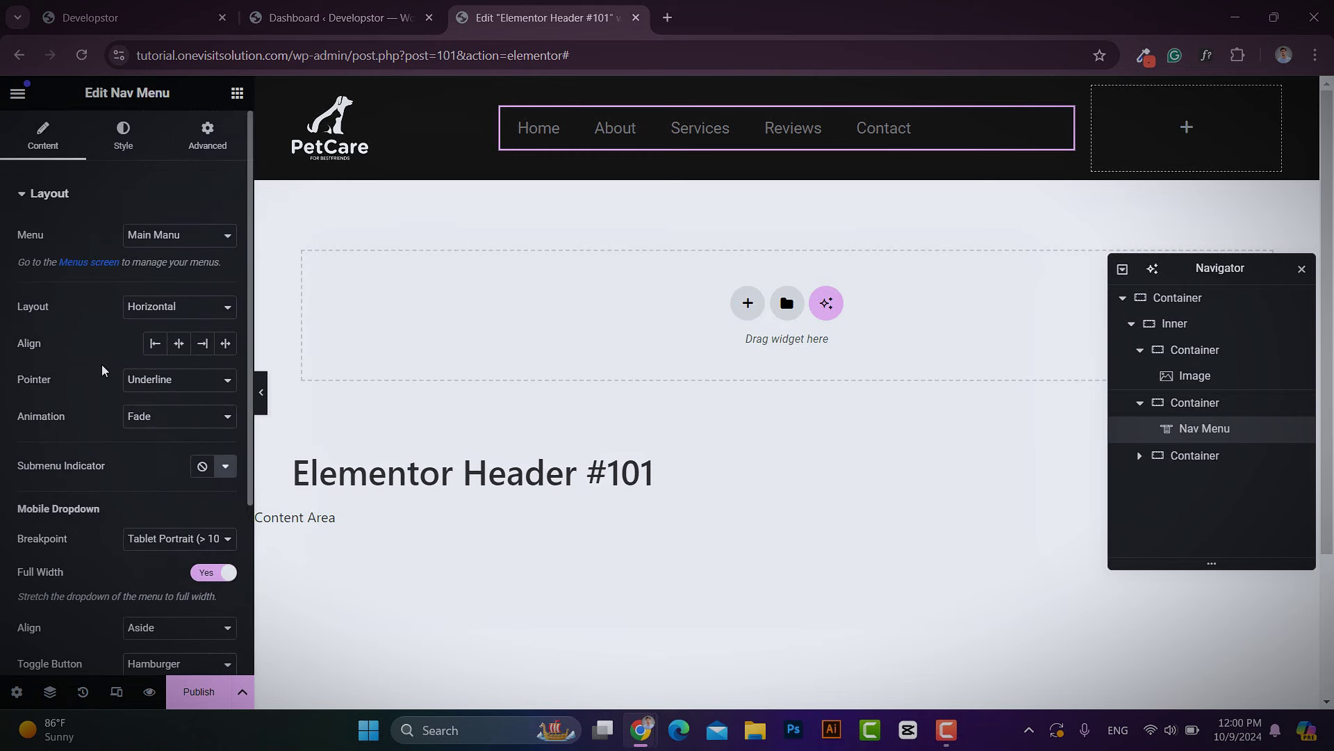
Step: Set the main menu typography to Poppins, size 15 px, weight 400 (Normal)
click(125, 139)
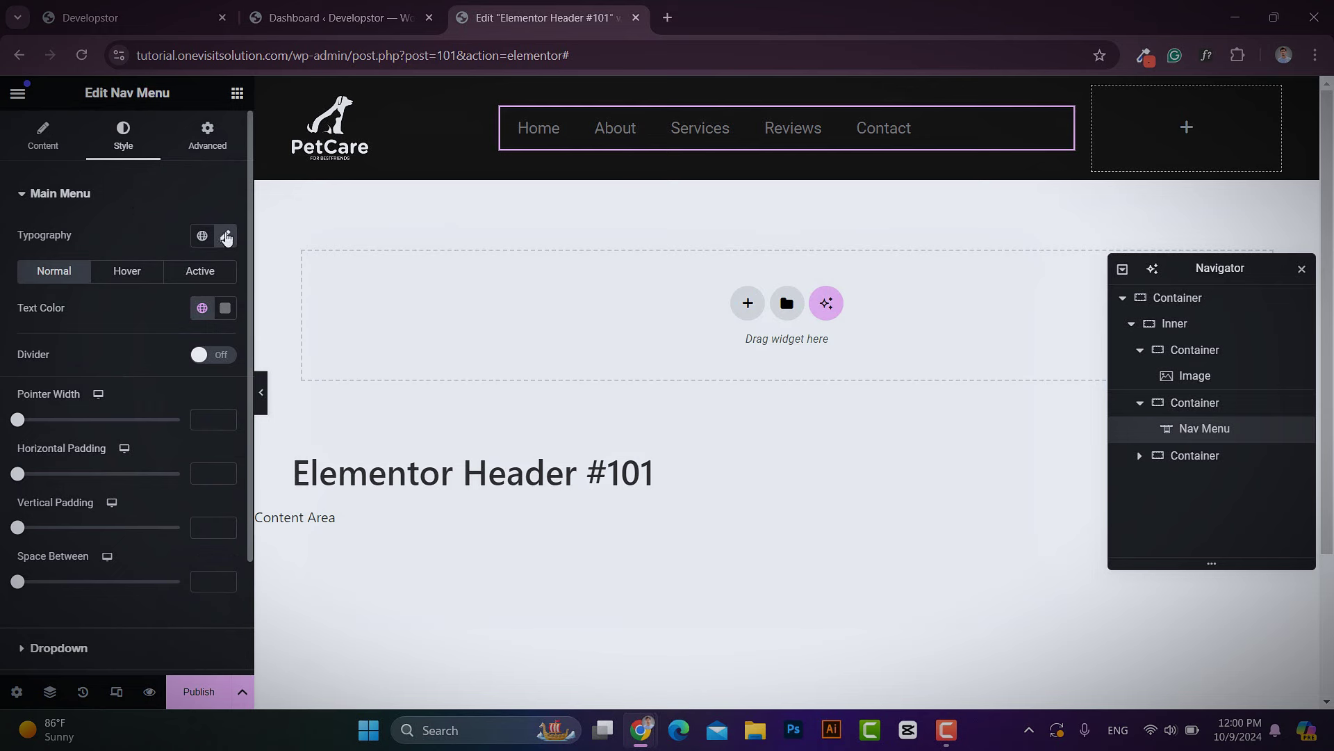
click(227, 237)
click(187, 318)
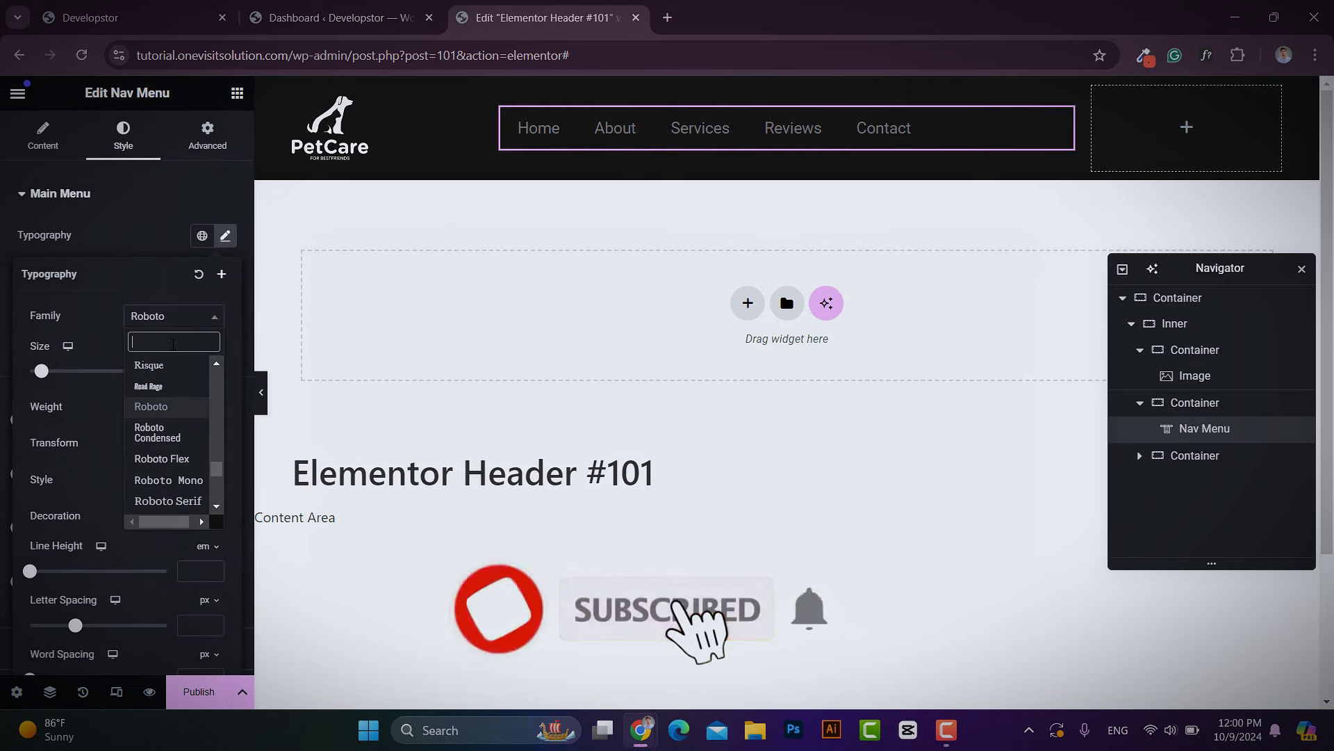
text(poppins)
click(172, 393)
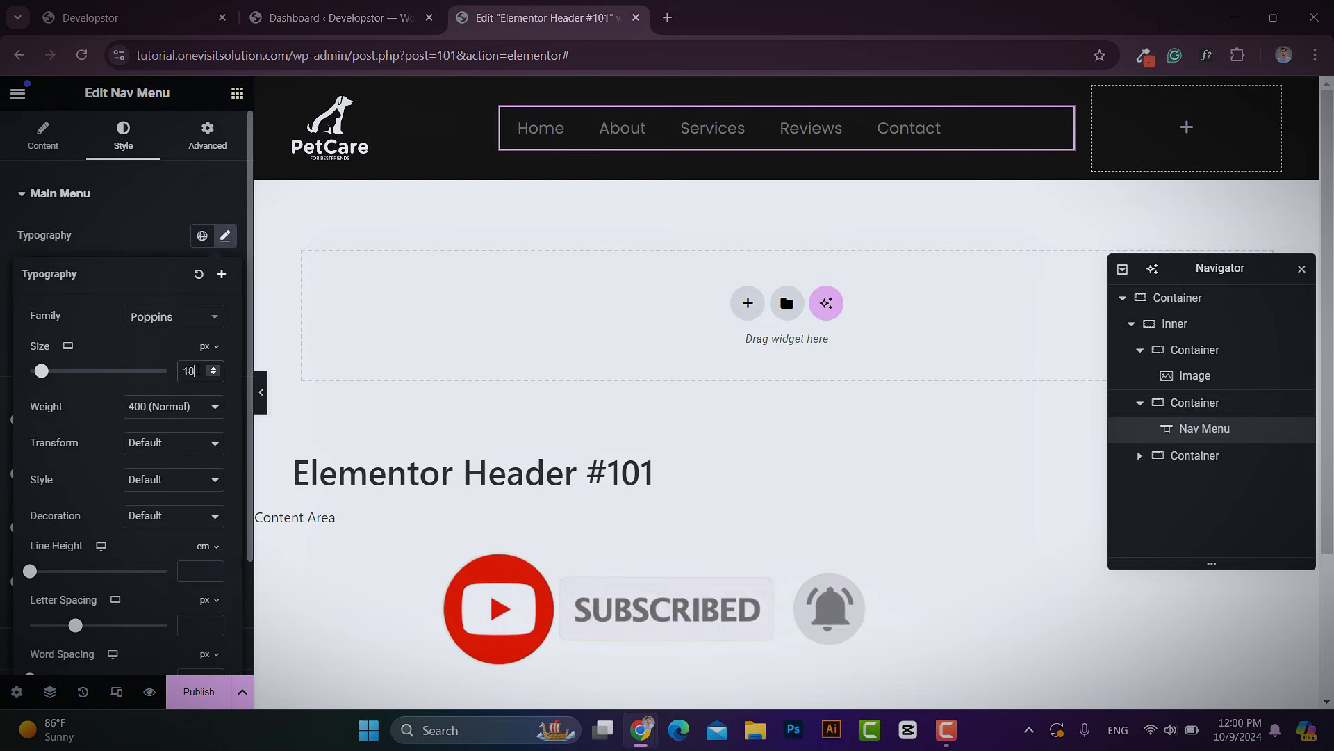
key(Down)
key(Down)
key(Down)
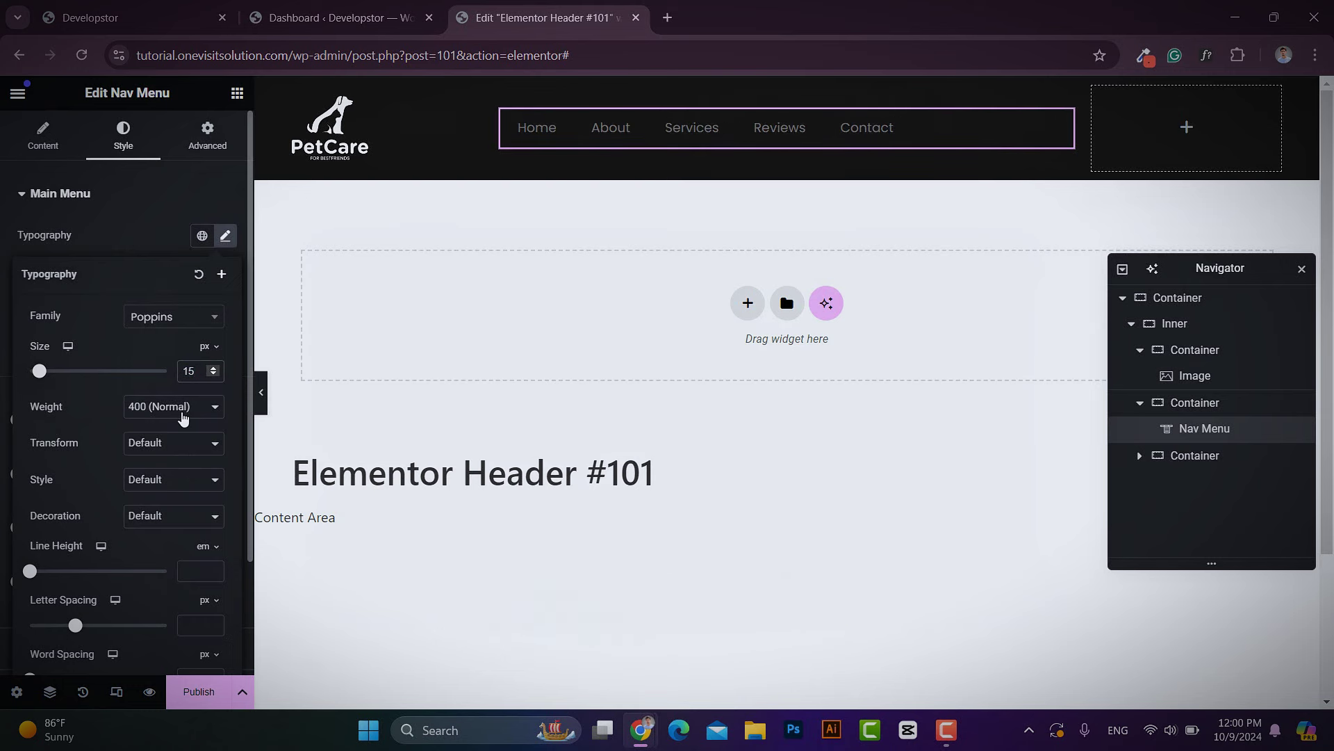
click(150, 413)
click(149, 491)
click(225, 237)
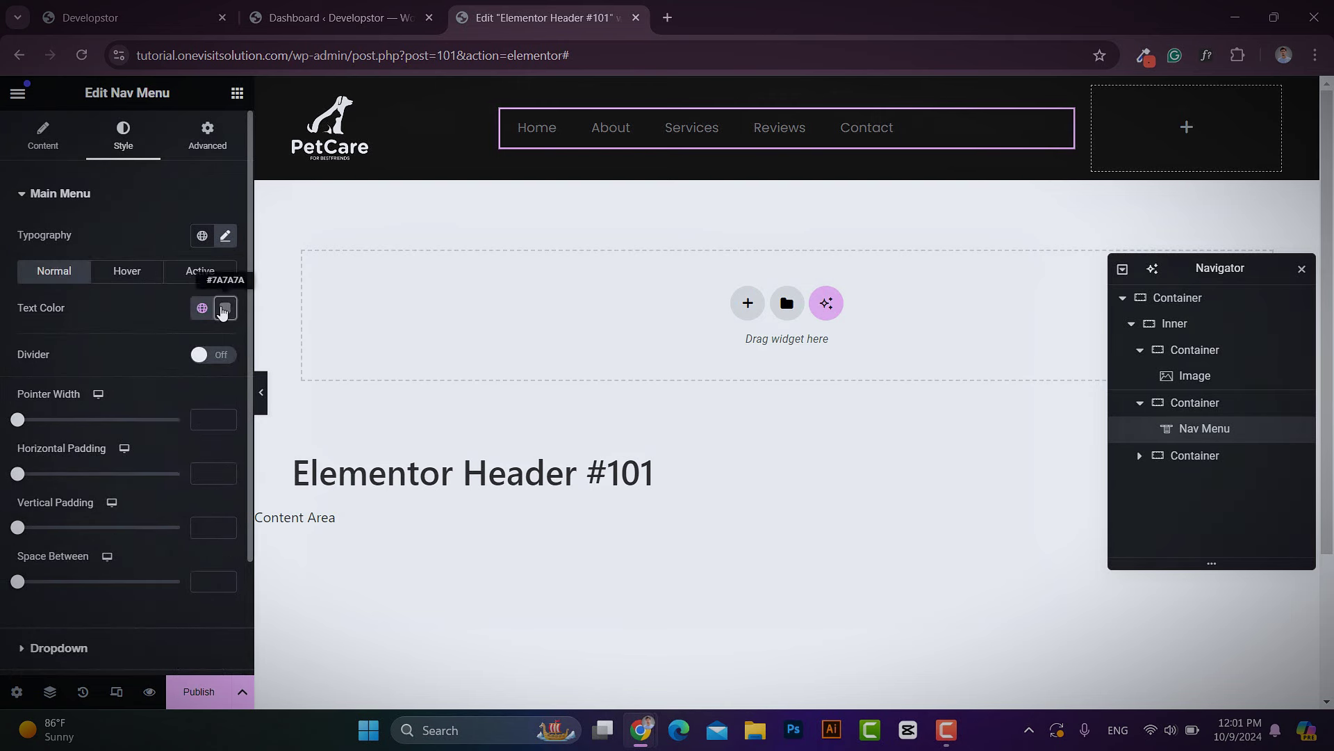
Step: Make the menu's normal and hover text white and set its hover pointer to the global Color 1 (#FF594B)
click(225, 308)
click(225, 309)
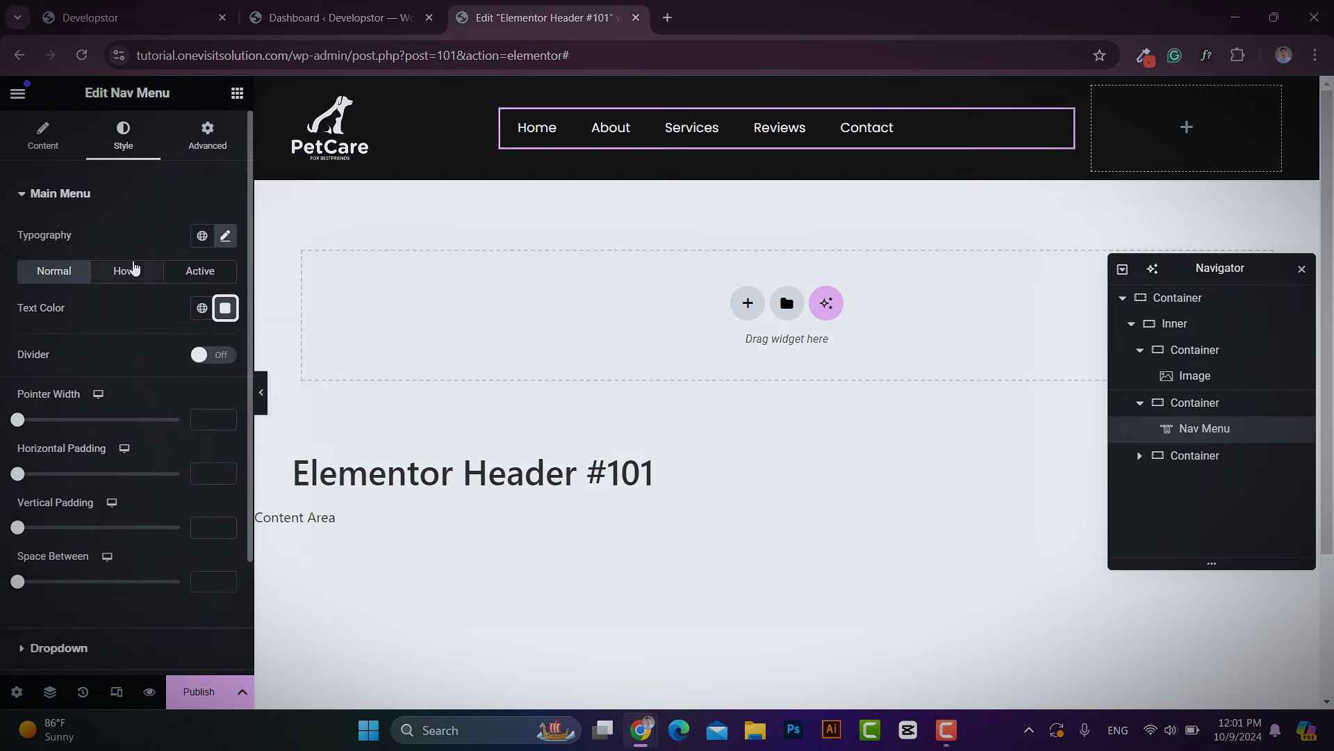
click(127, 270)
click(226, 307)
drag(170, 402, 99, 368)
click(225, 310)
click(203, 346)
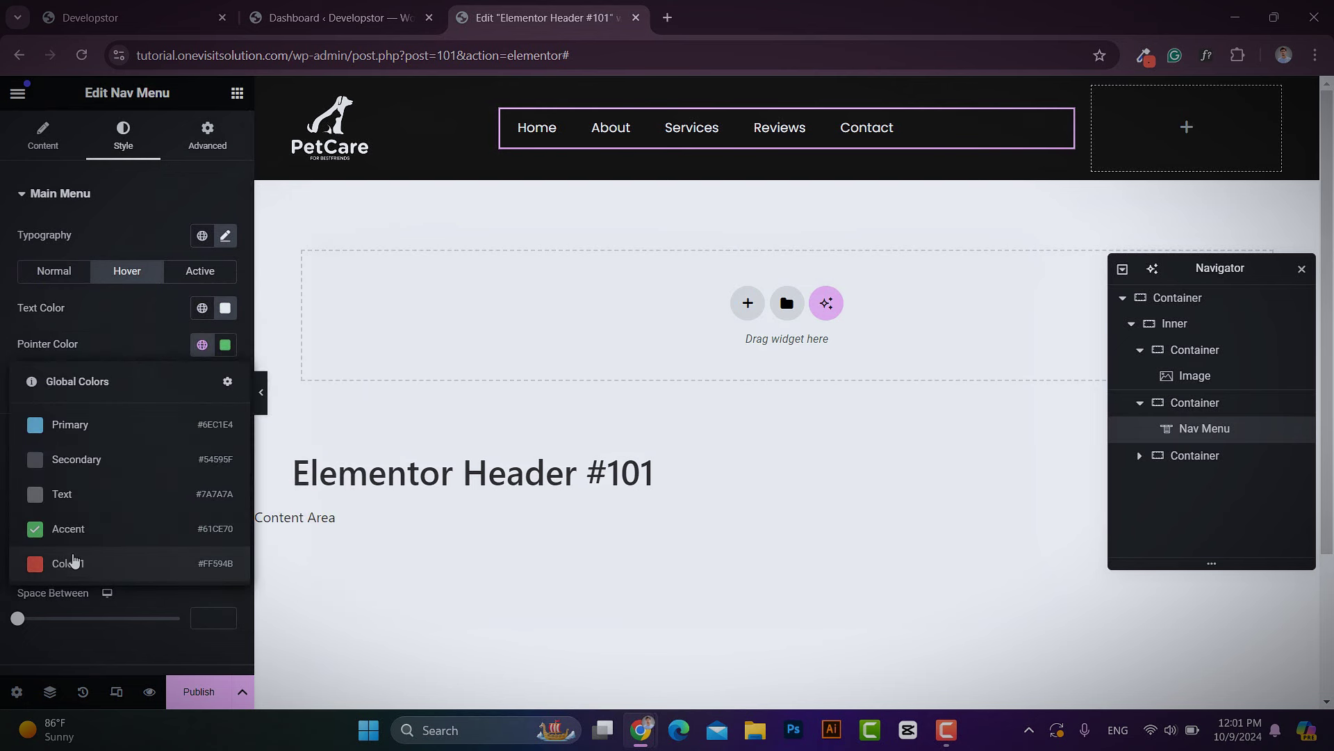
click(94, 564)
Step: Set the menu's active-state text color to white and its active pointer color to the global Color 1
click(191, 273)
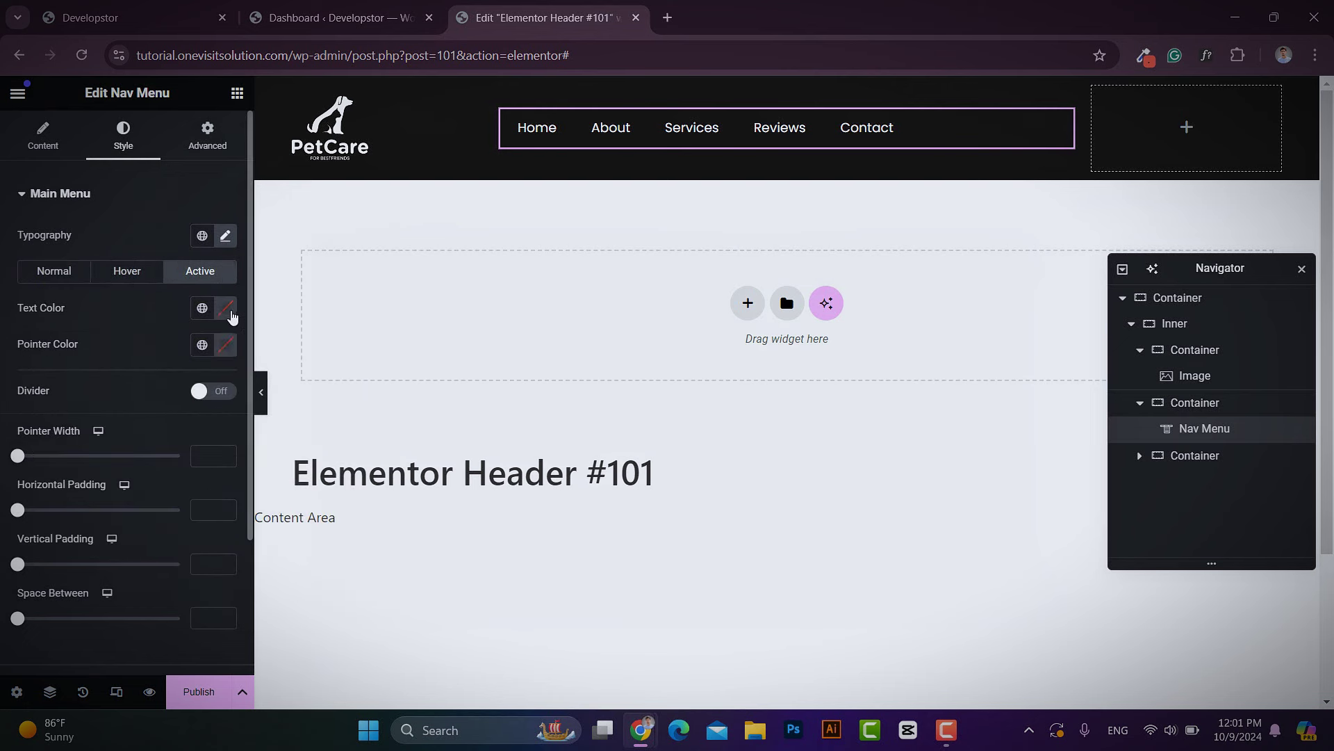
click(226, 309)
drag(174, 377, 122, 374)
click(225, 308)
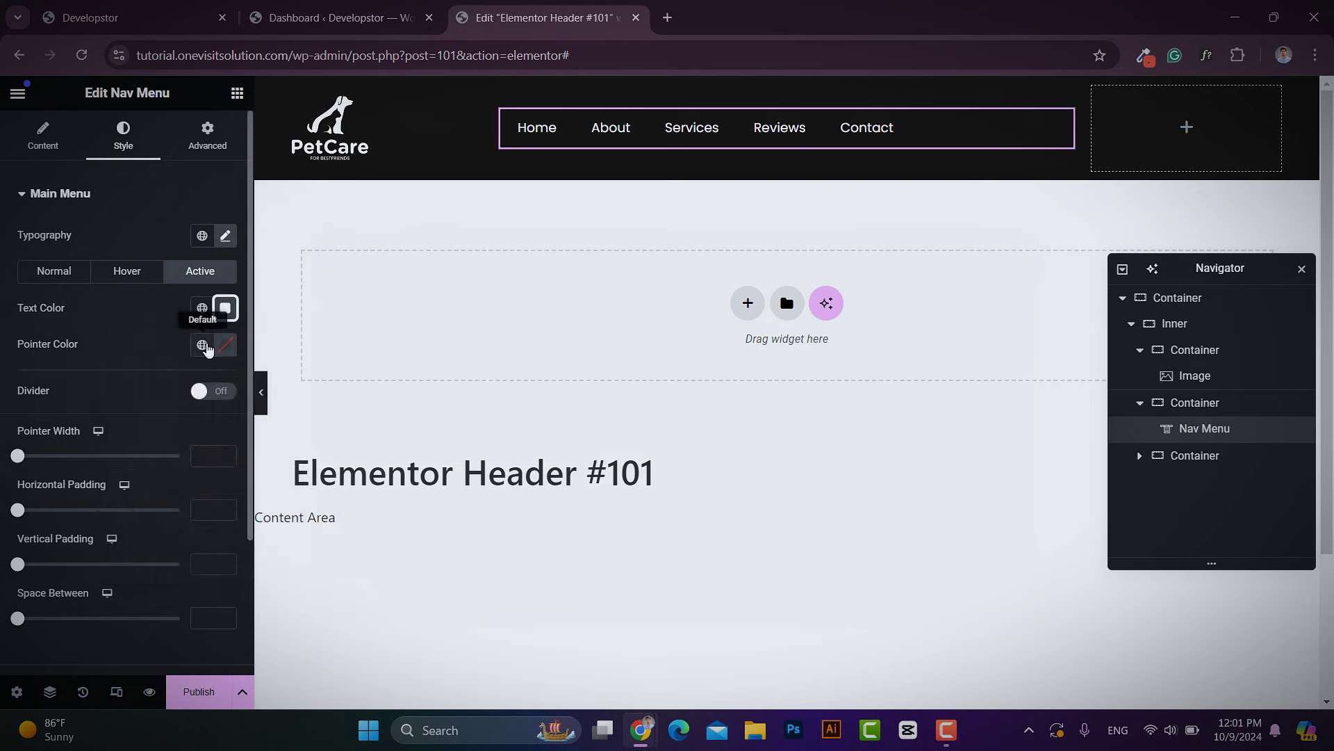
click(202, 345)
click(99, 568)
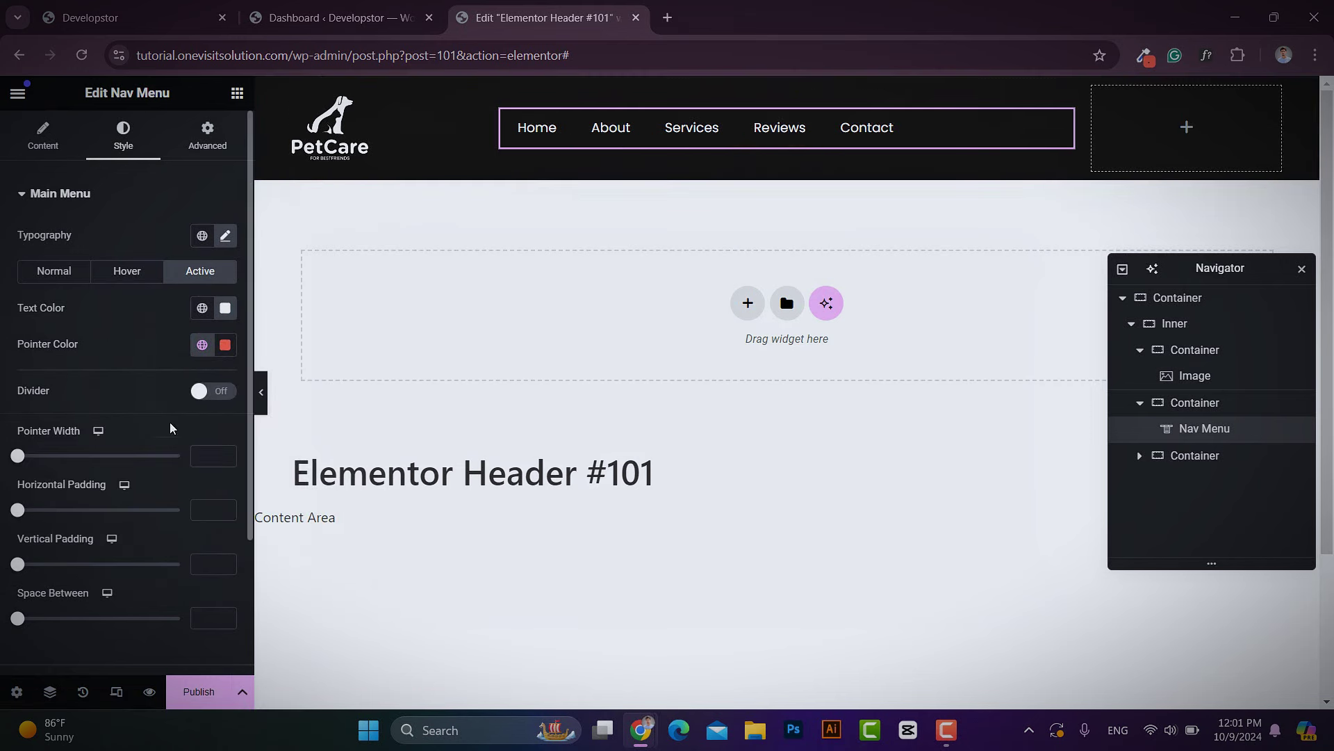
Step: Set the menu's pointer width to 2, horizontal and vertical padding to 5, and space between items to 30
text(2)
text(5)
click(204, 562)
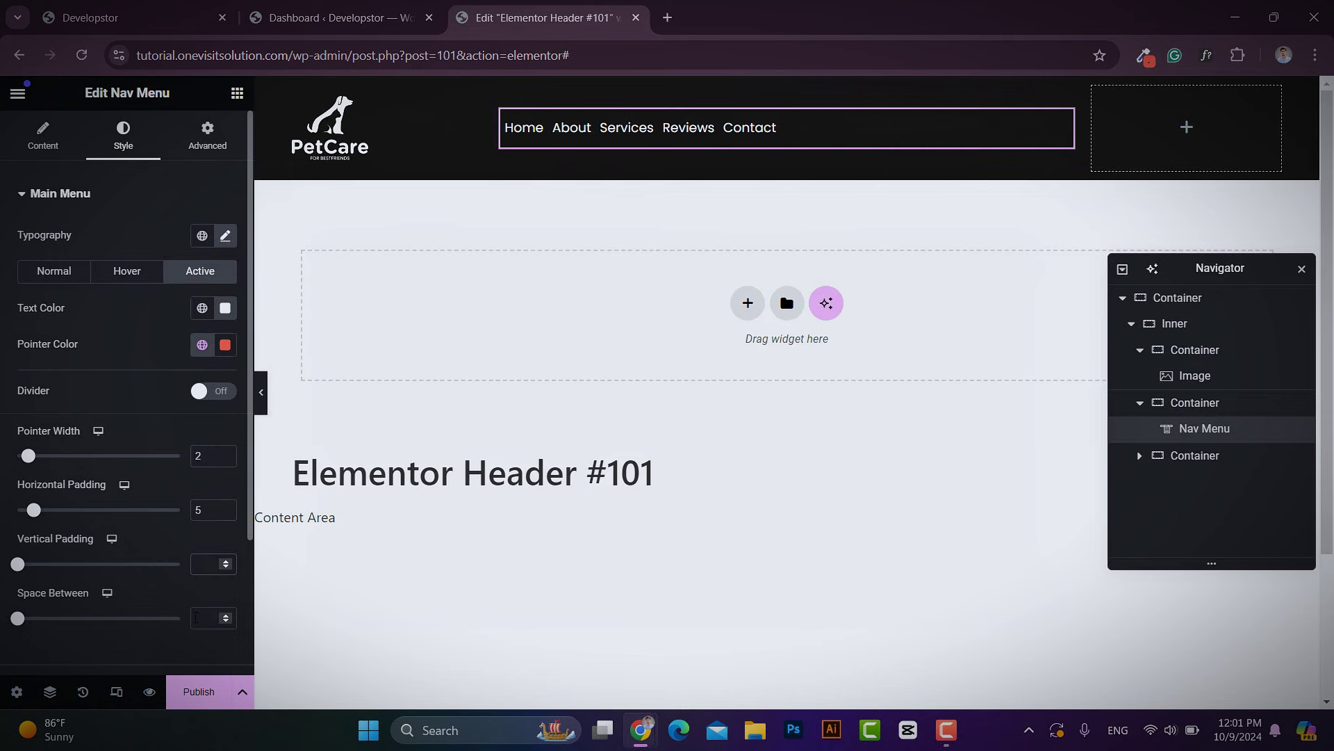
text(5)
click(196, 617)
text(30)
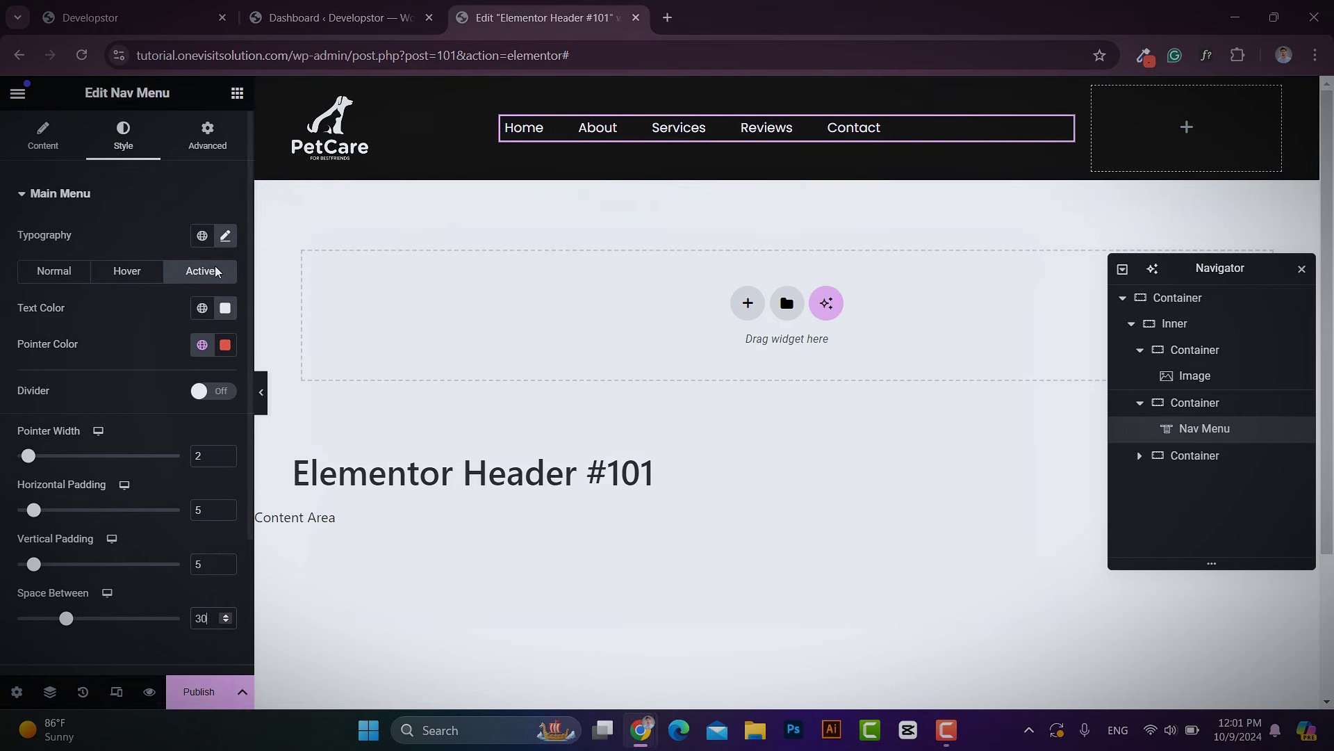
Step: Find the Button widget, place it in the third column container and set its text to "Get Started"
click(237, 92)
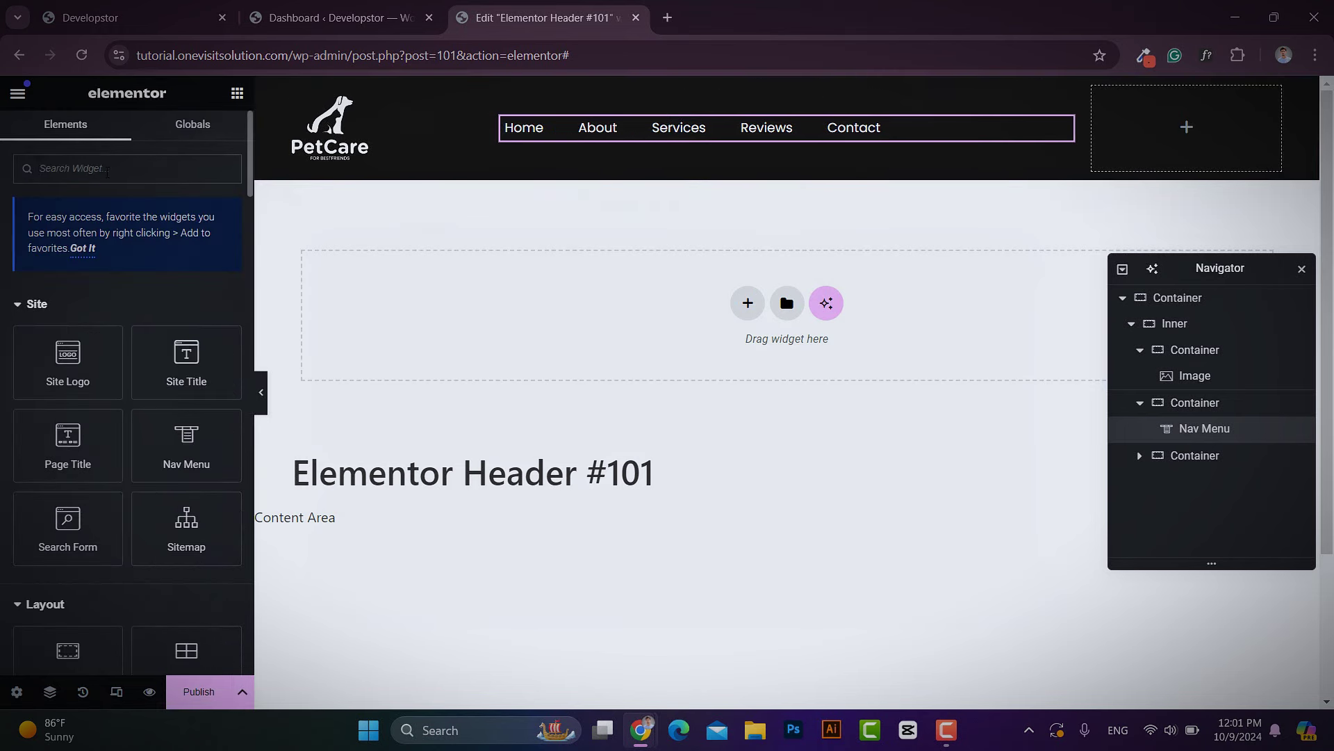
text(butto)
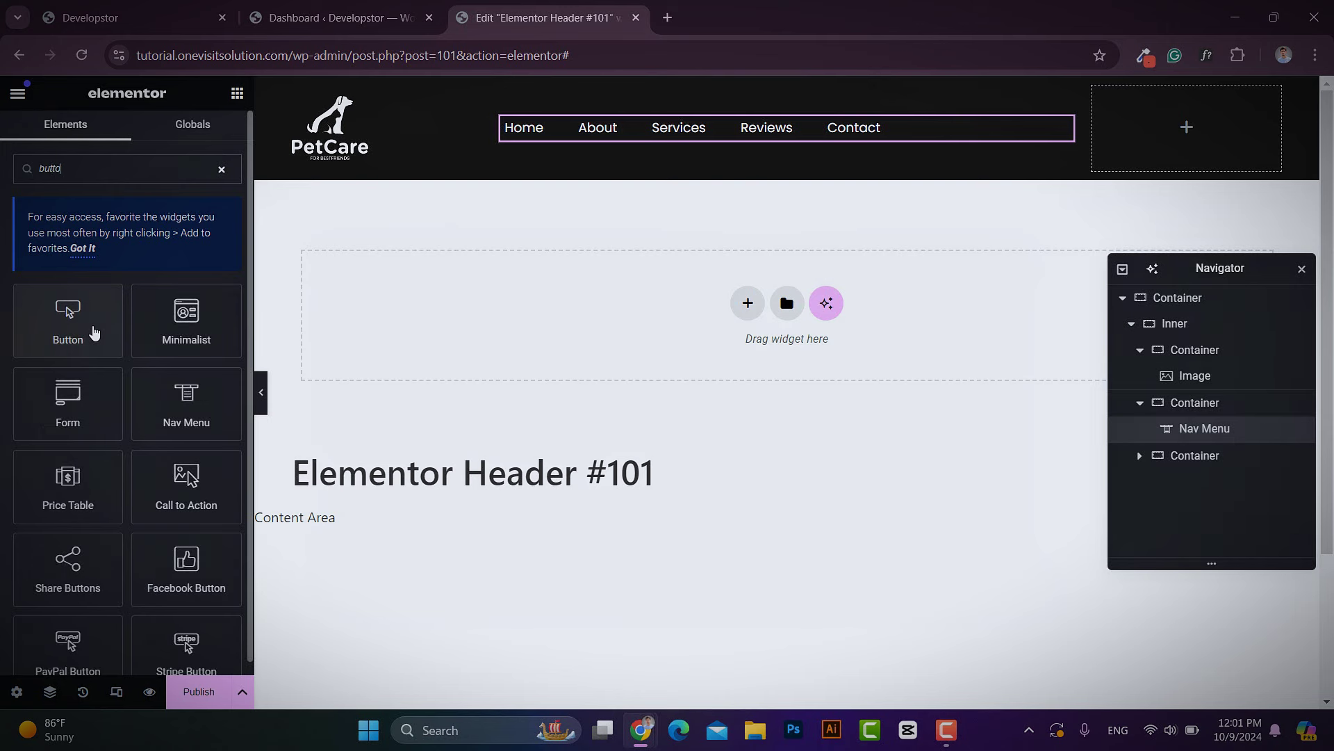
drag(88, 328, 1143, 149)
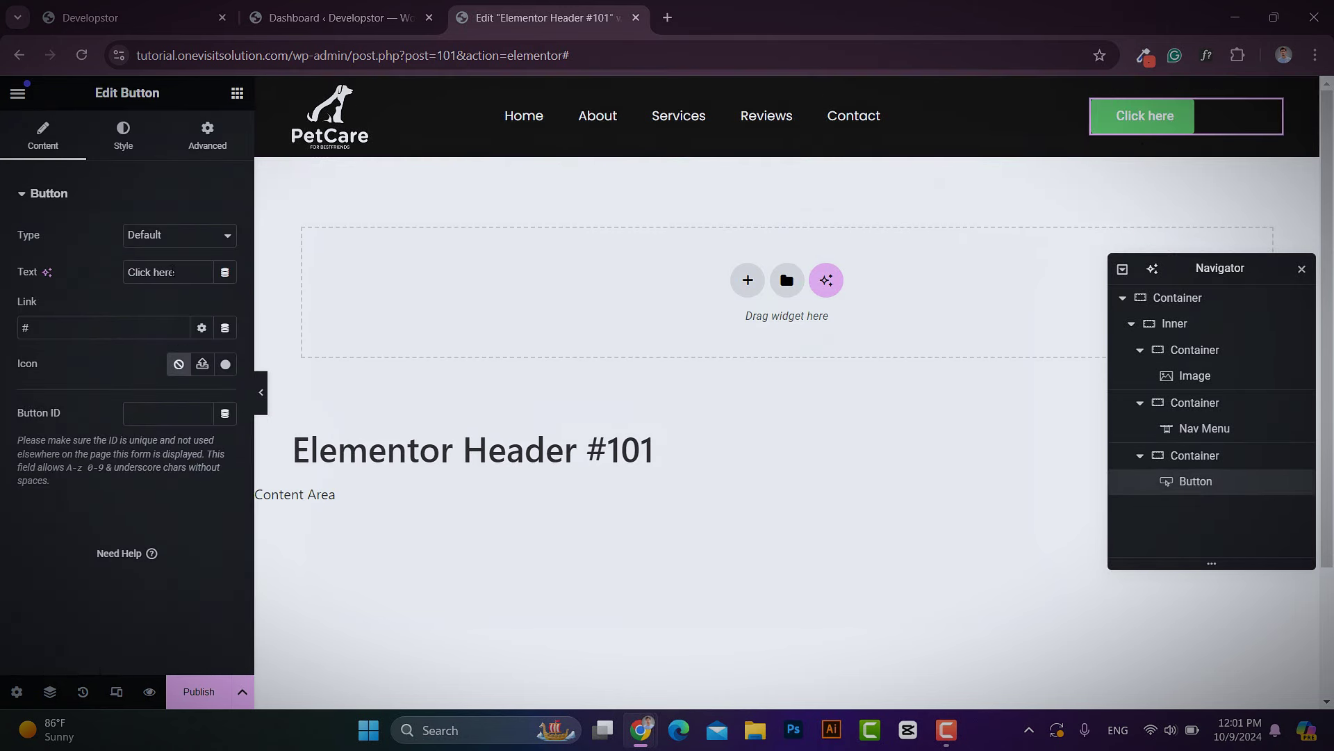
triple_click(167, 272)
text(Get Started)
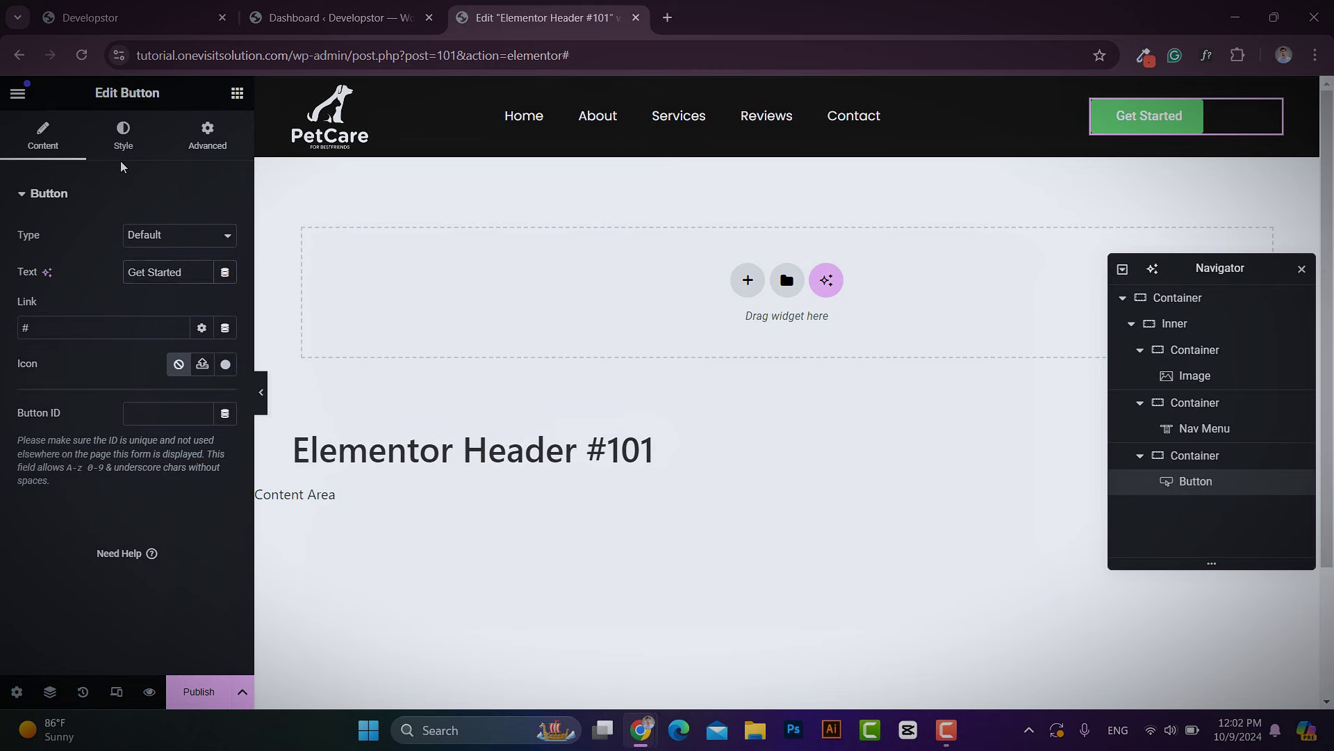
Step: Position the Get Started button on the right and set its typography to Poppins, 15 px, weight 400 (Normal)
click(123, 136)
click(202, 235)
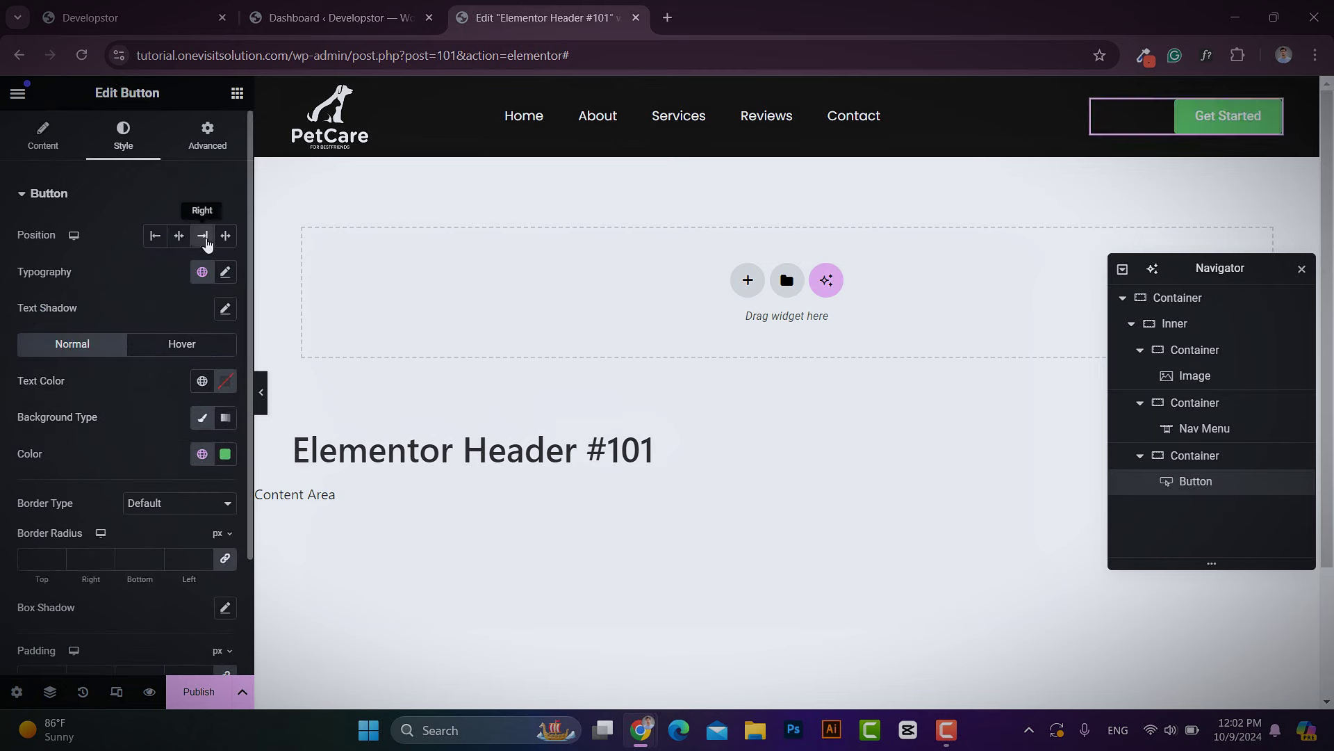
click(224, 273)
click(191, 353)
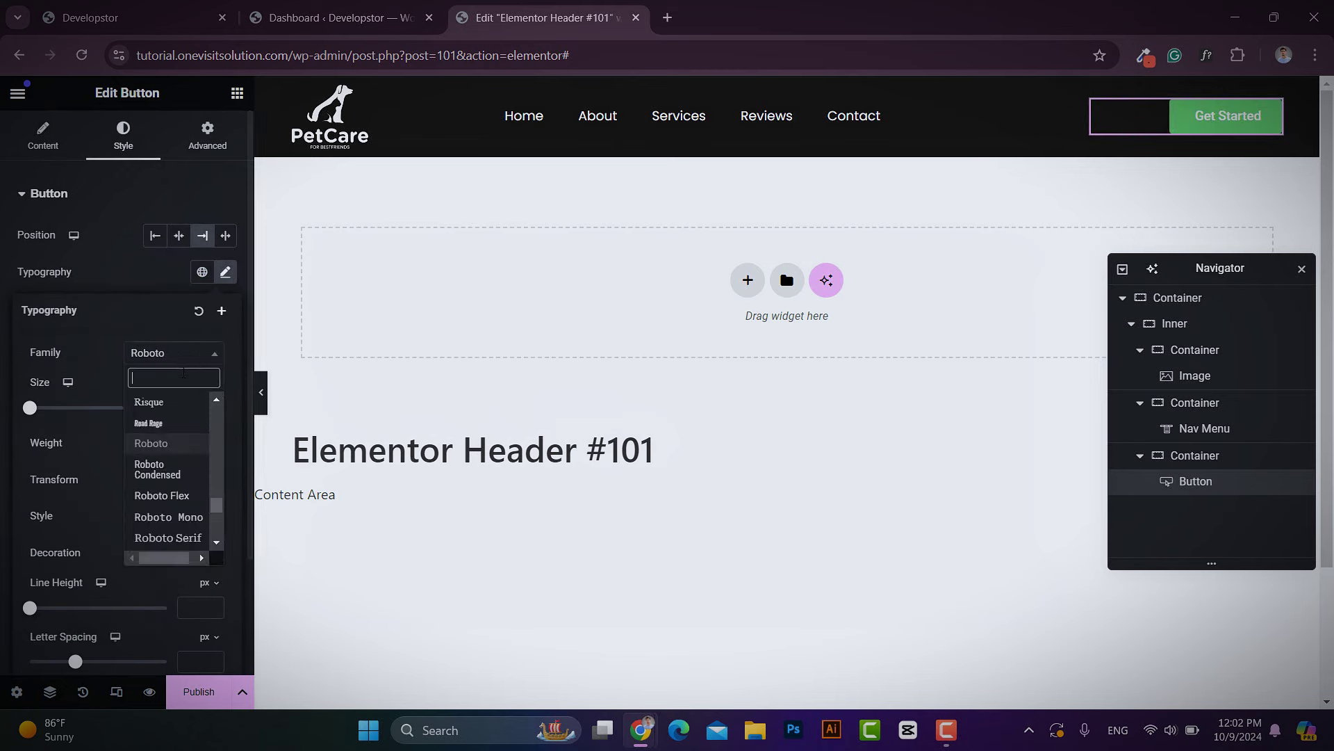
text(popp)
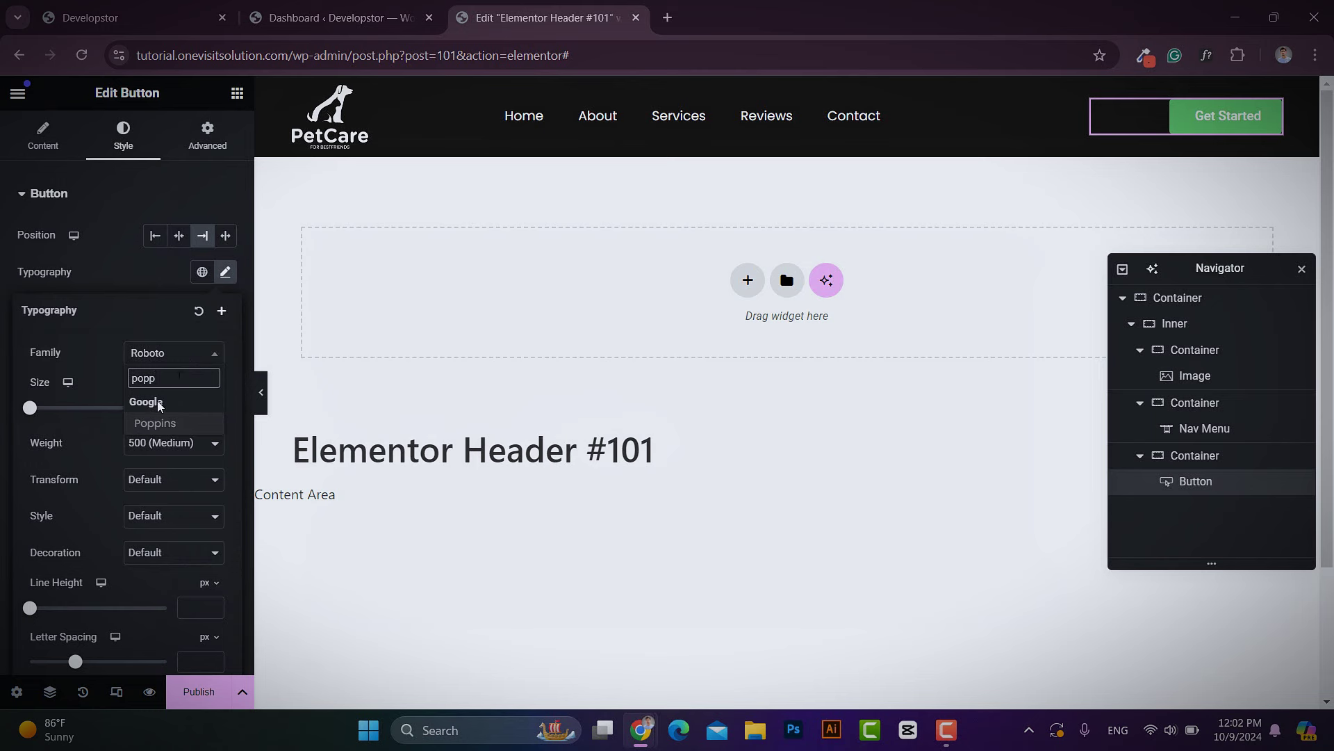
click(153, 424)
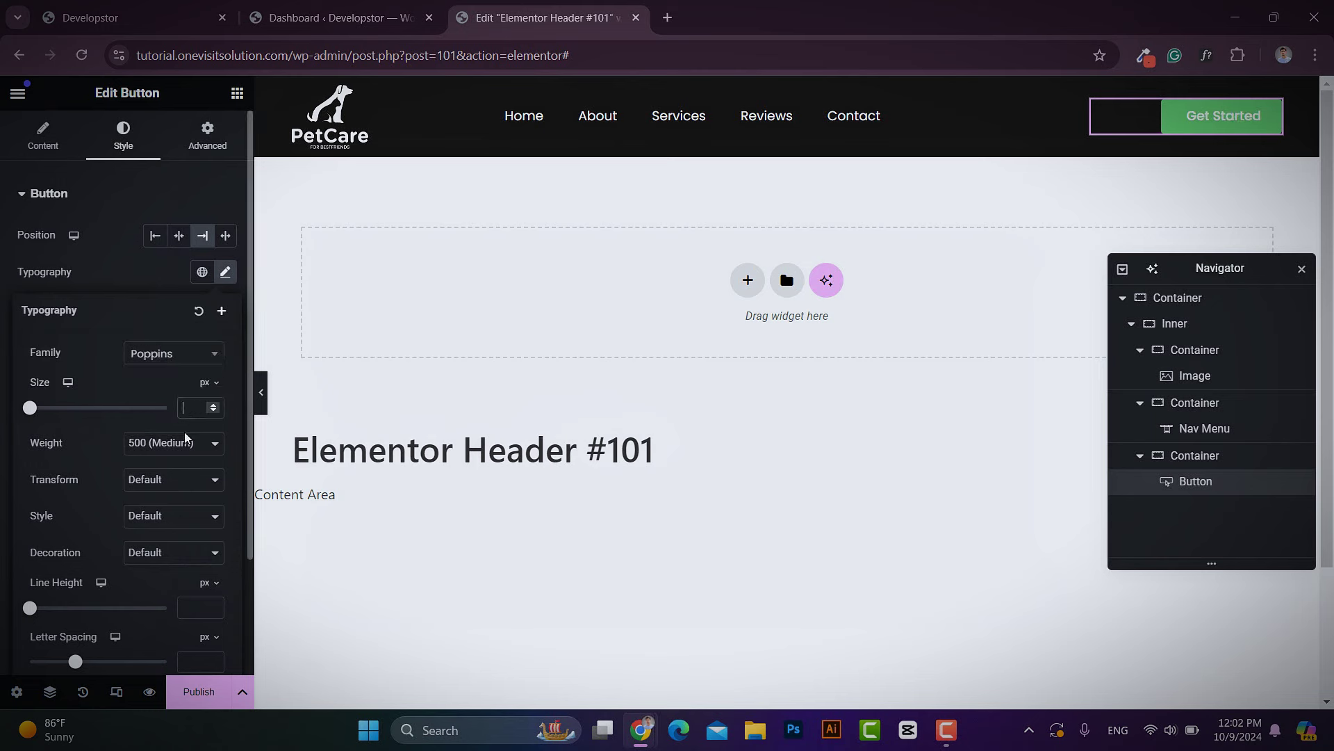
text(15)
click(180, 443)
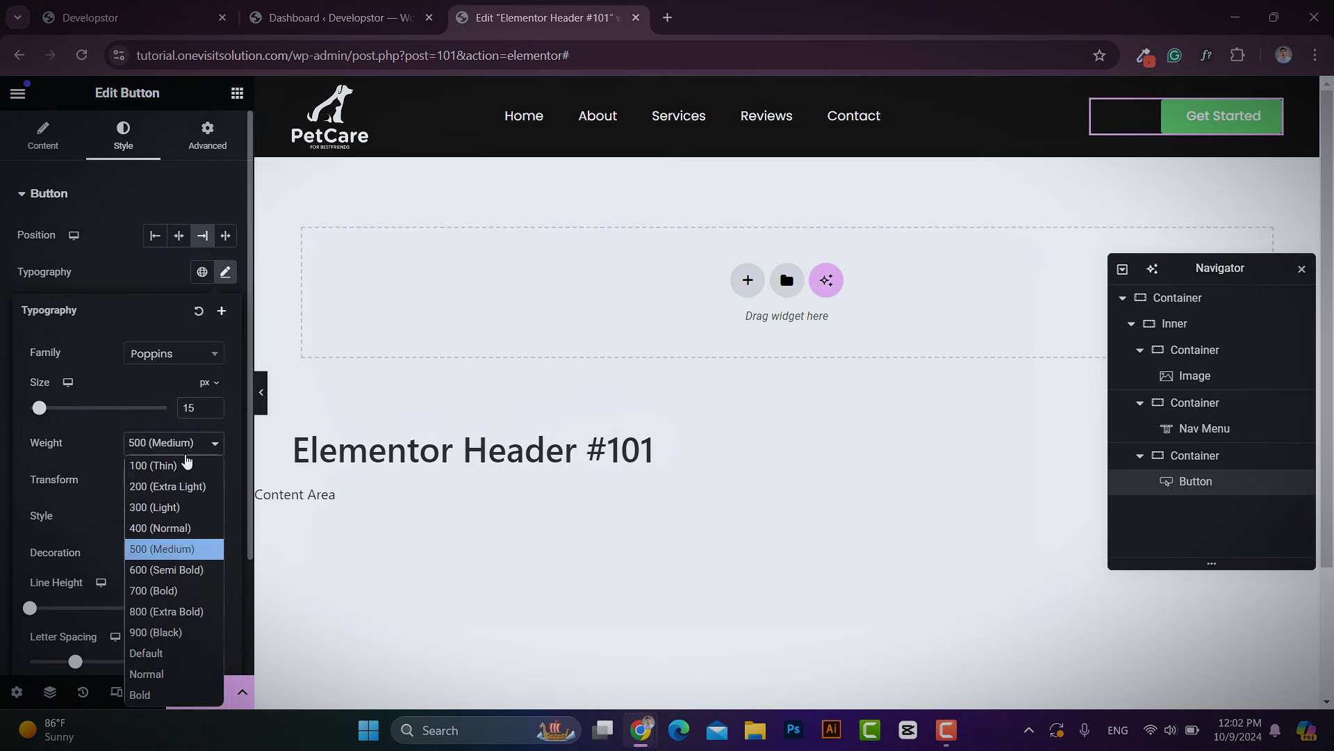
click(161, 534)
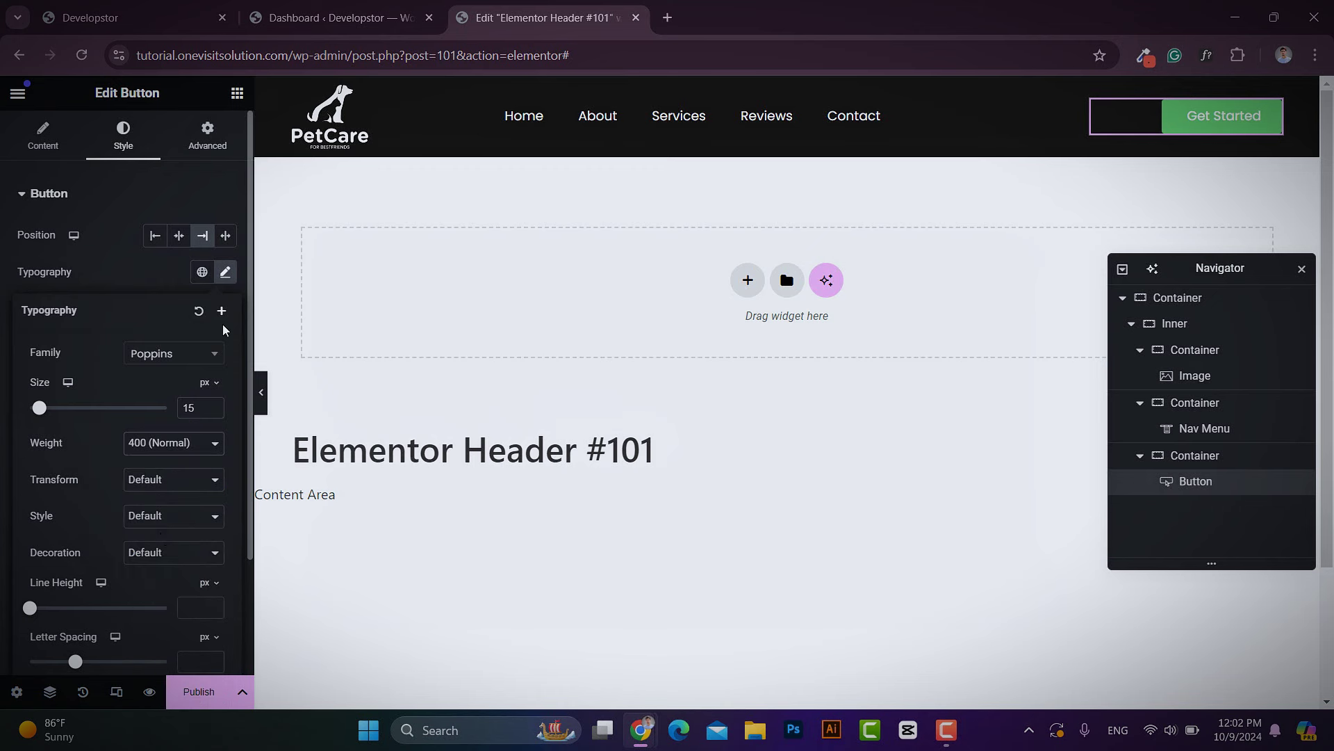
click(226, 273)
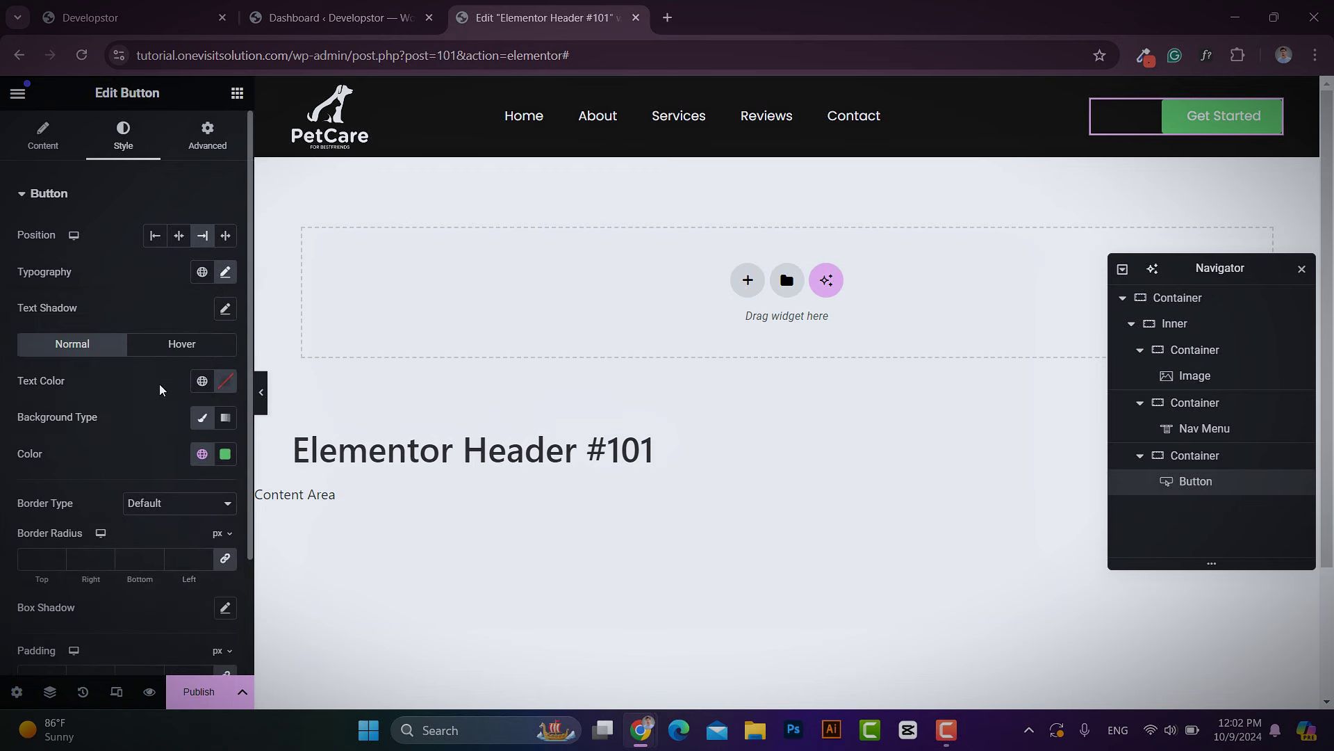
Step: Set the Get Started button's text color to white and its background color to the global Color 1
scroll(160, 389, down, 2)
click(233, 271)
click(125, 336)
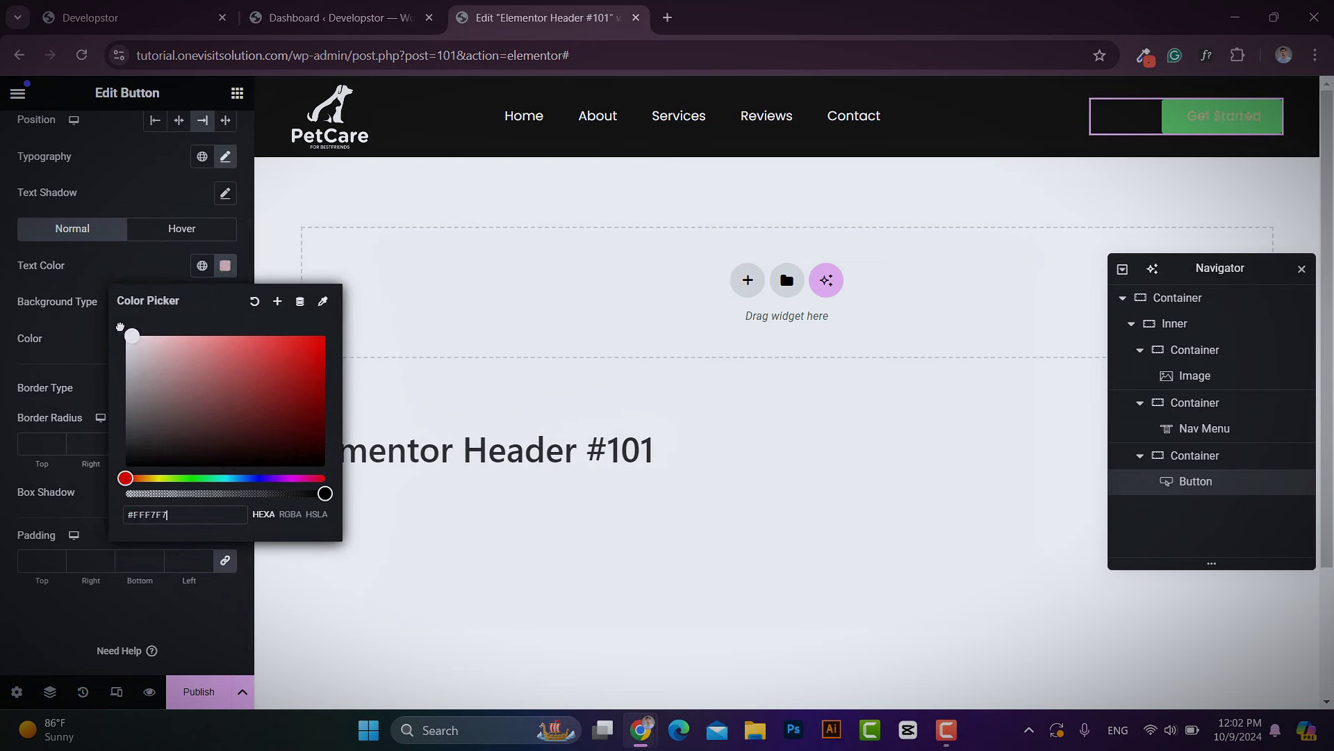
click(225, 266)
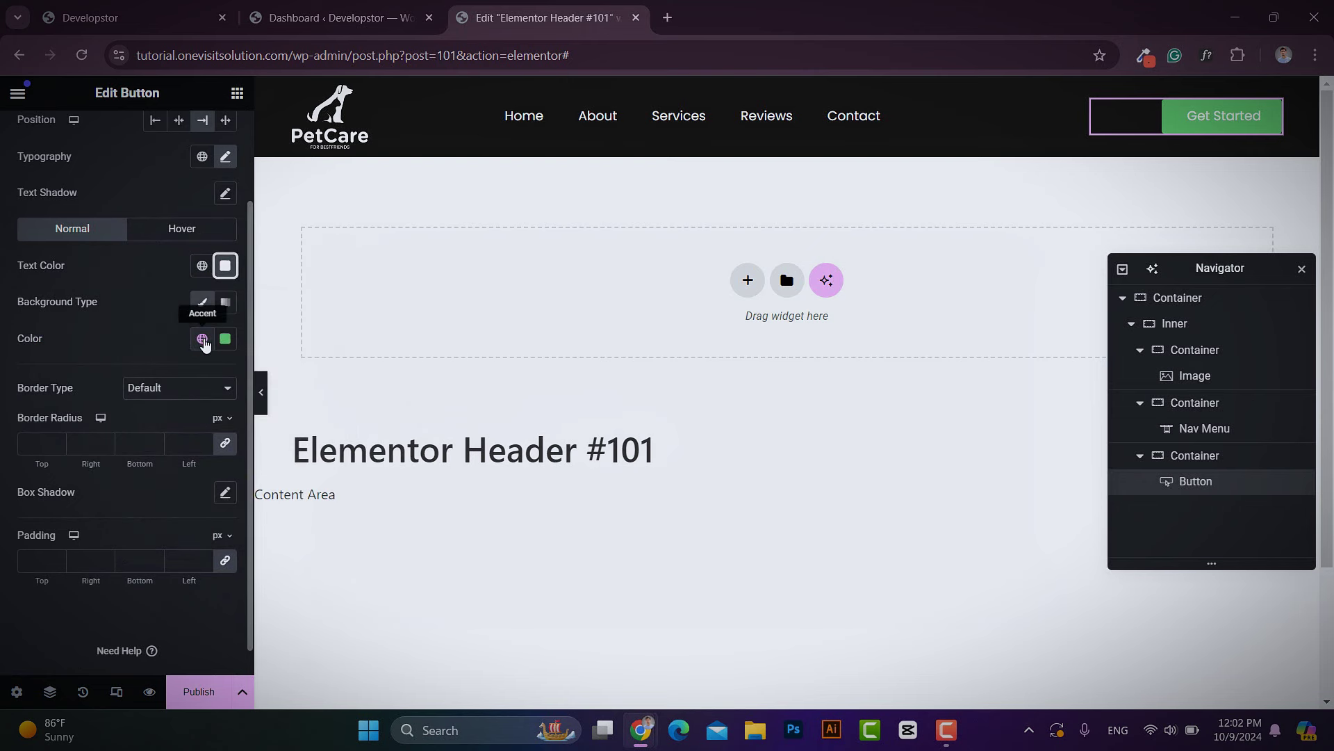
click(202, 339)
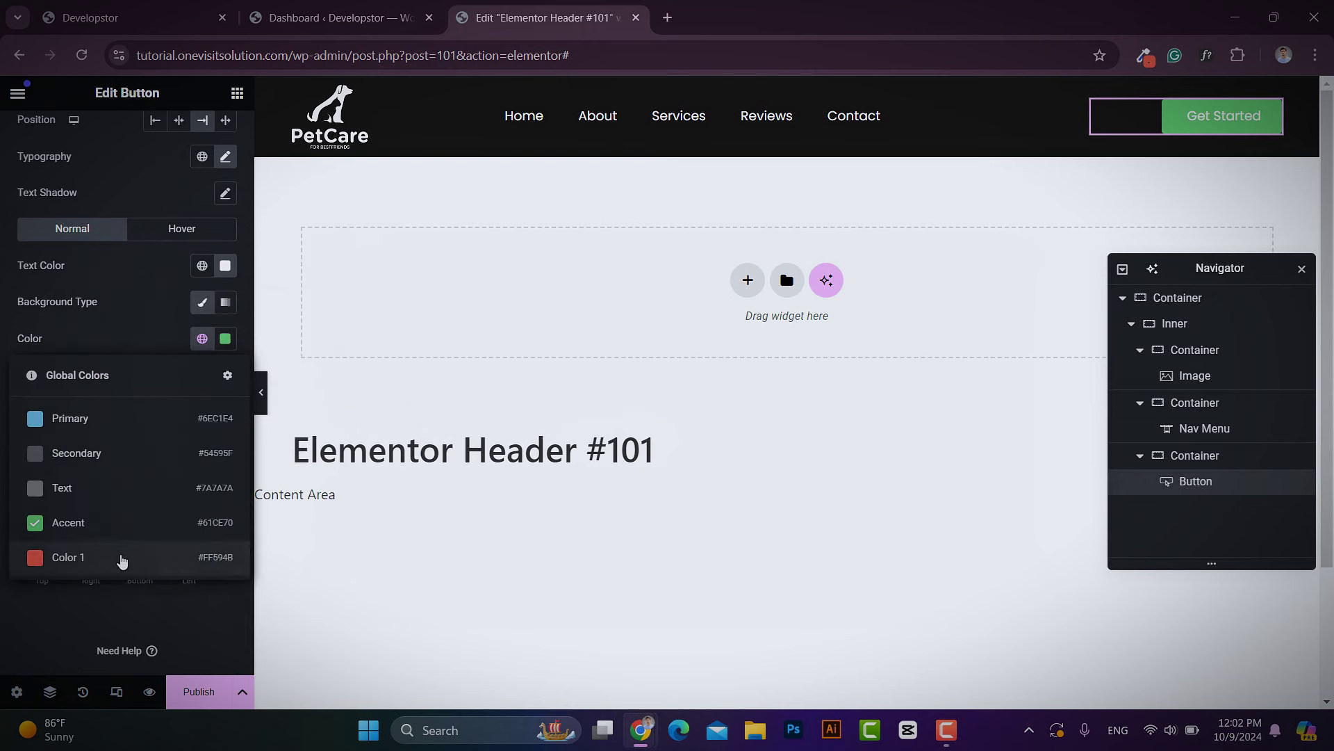
click(122, 560)
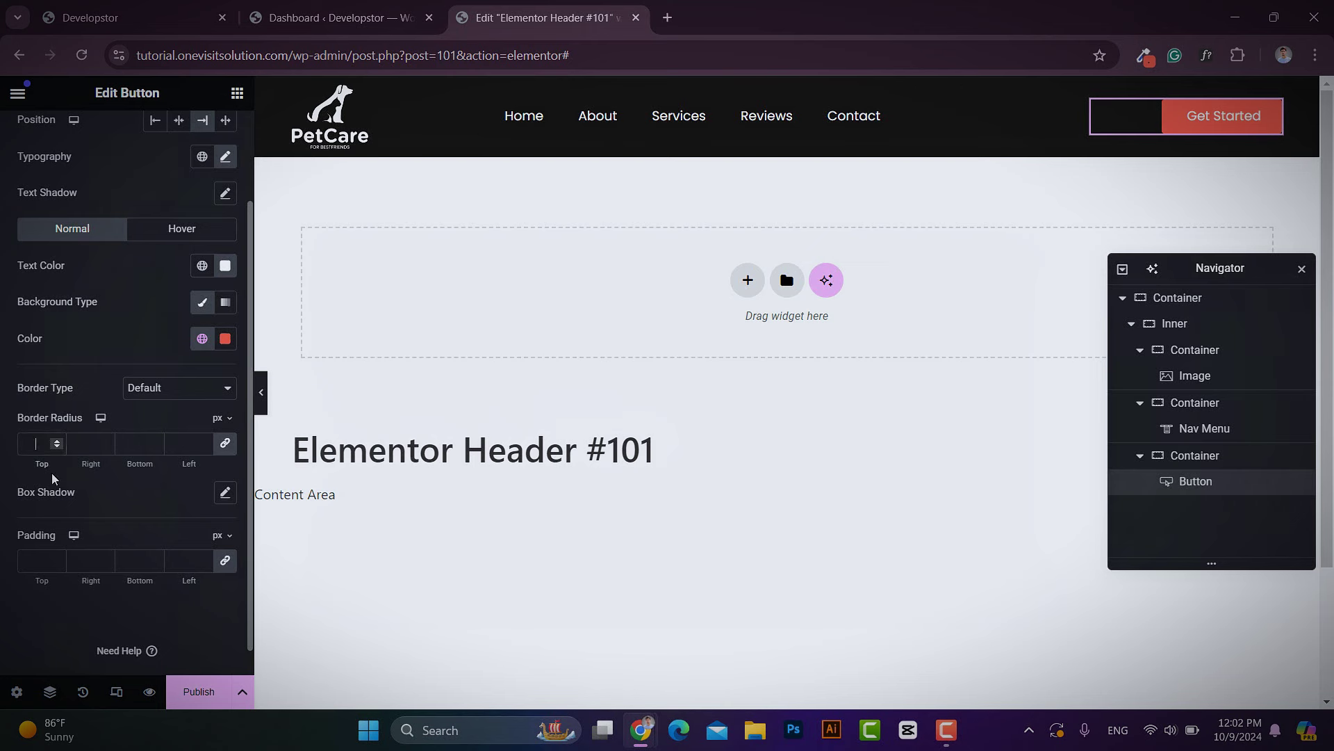
Step: Give the button a 50 px border radius and unlinked padding of 15 px top and bottom, 25 px right and left
text(50)
click(224, 562)
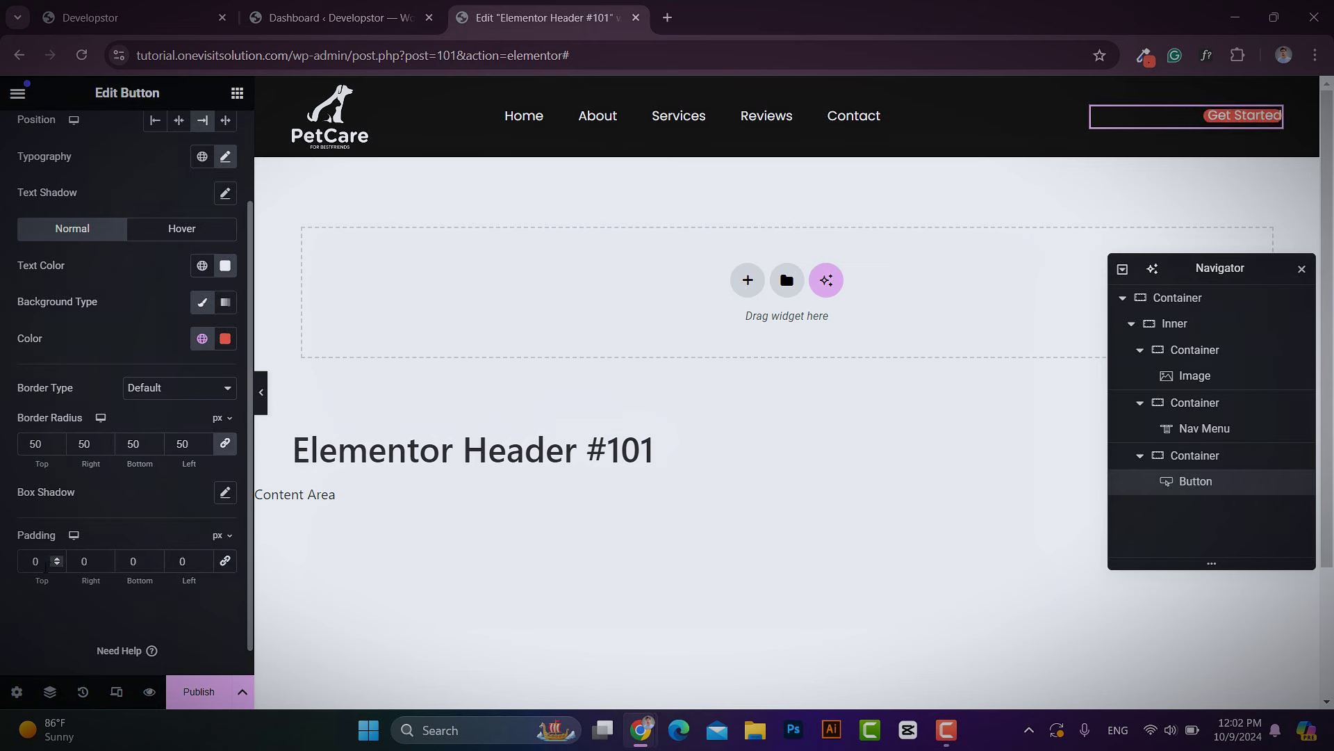
text(15)
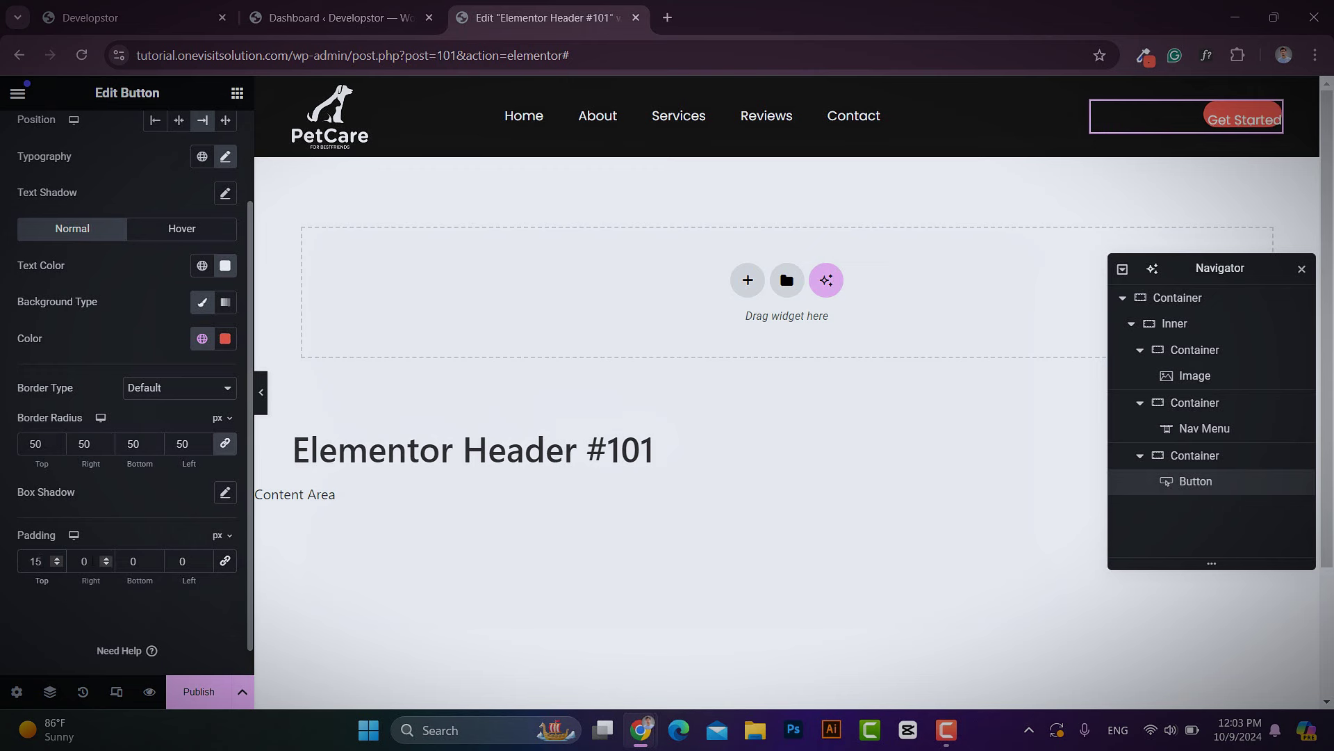
text(25)
key(Tab)
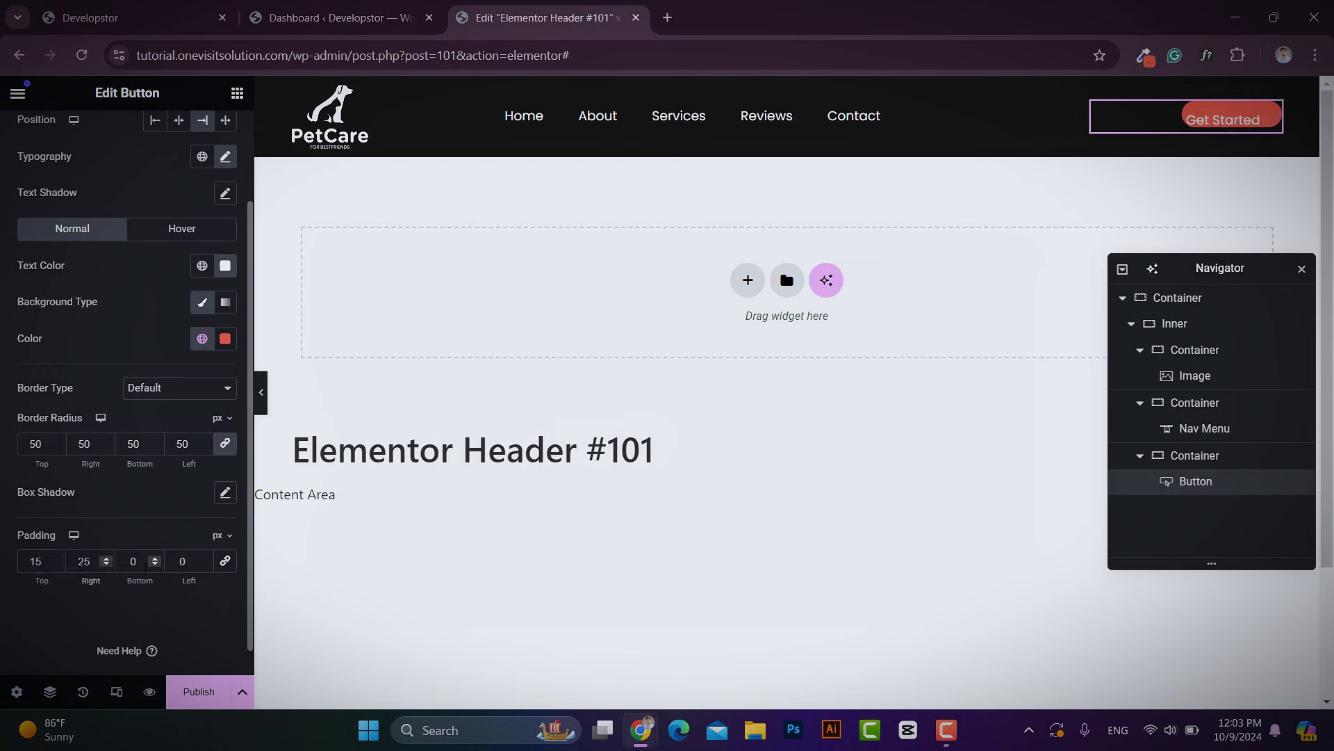
text(15)
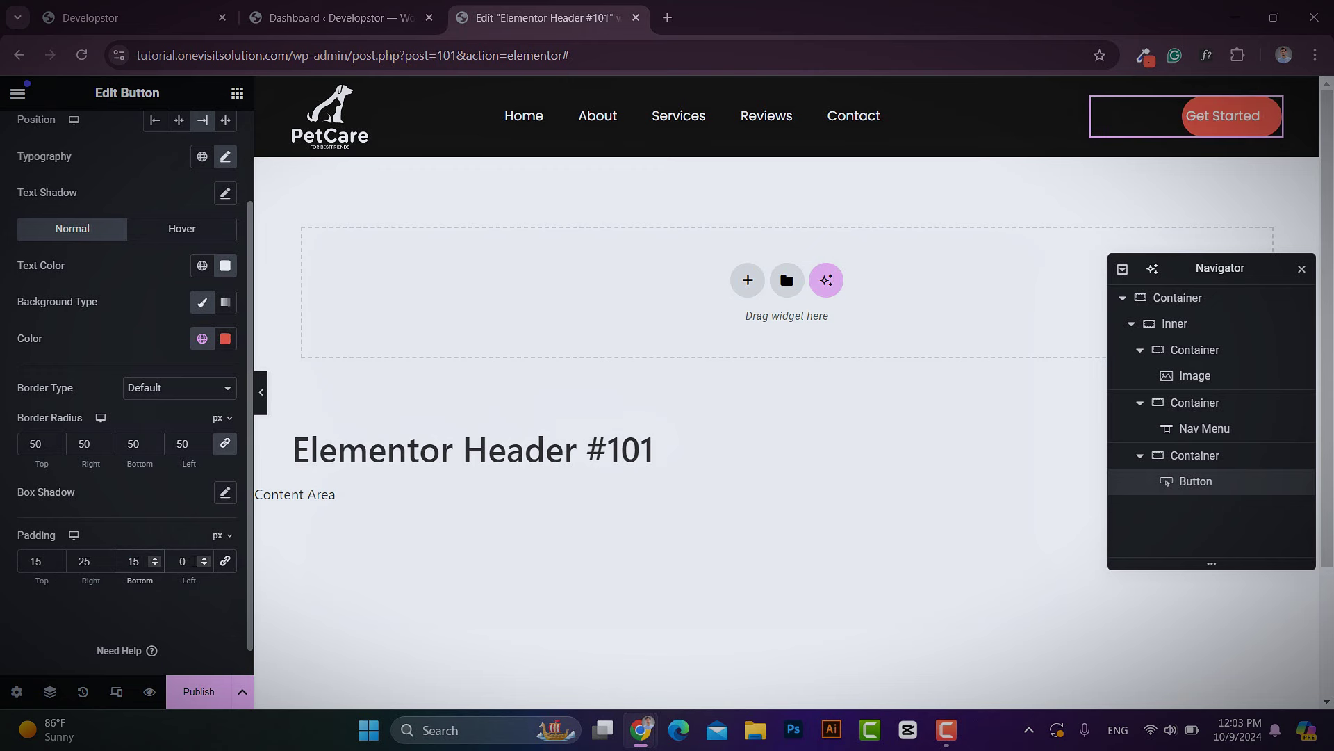
key(Tab)
text(2)
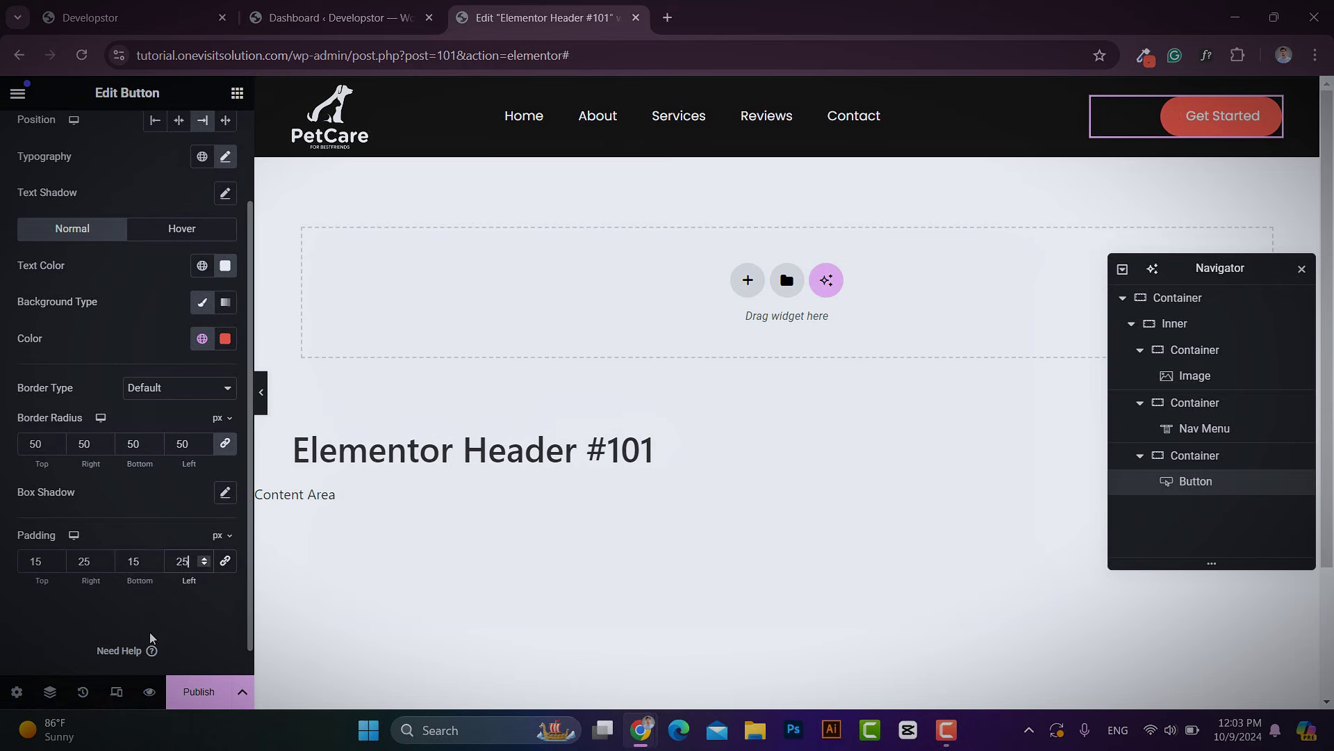
text(5)
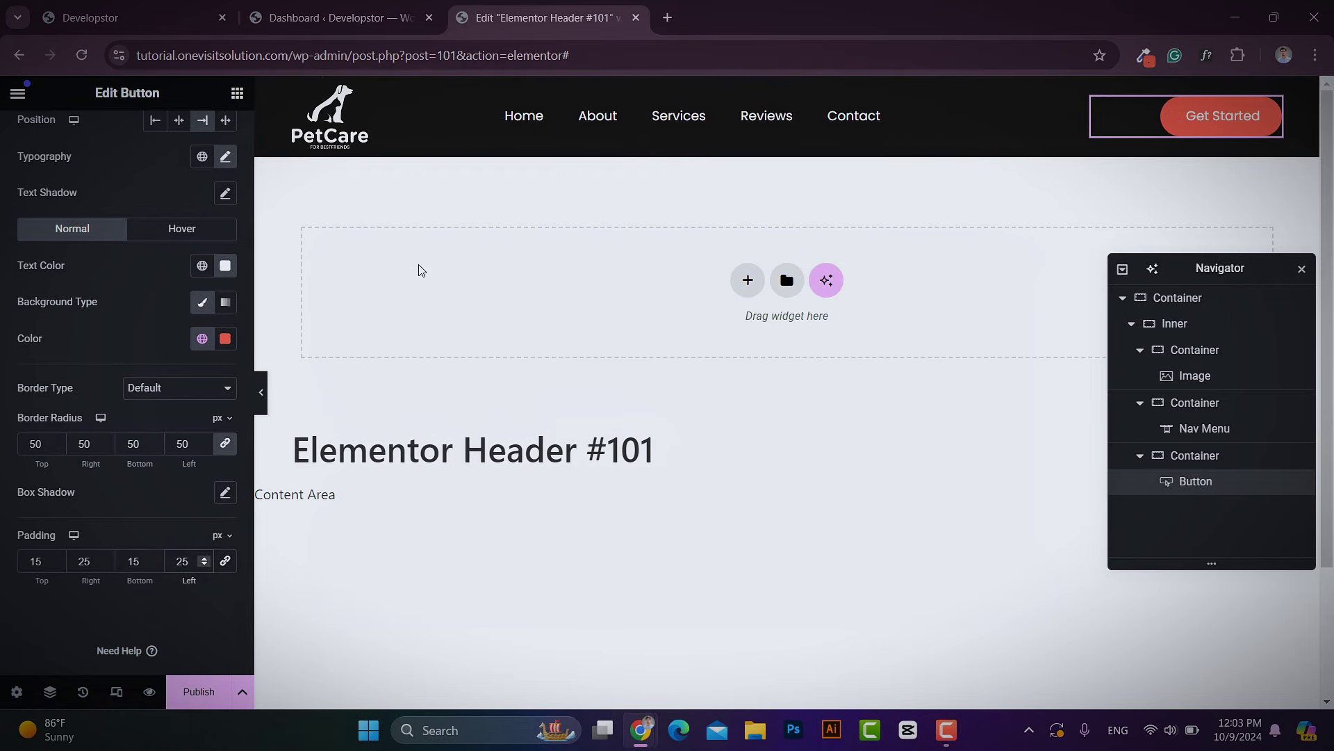
Step: Preview the header without the editing panel and publish the template with a display condition that includes the Entire Site
click(260, 395)
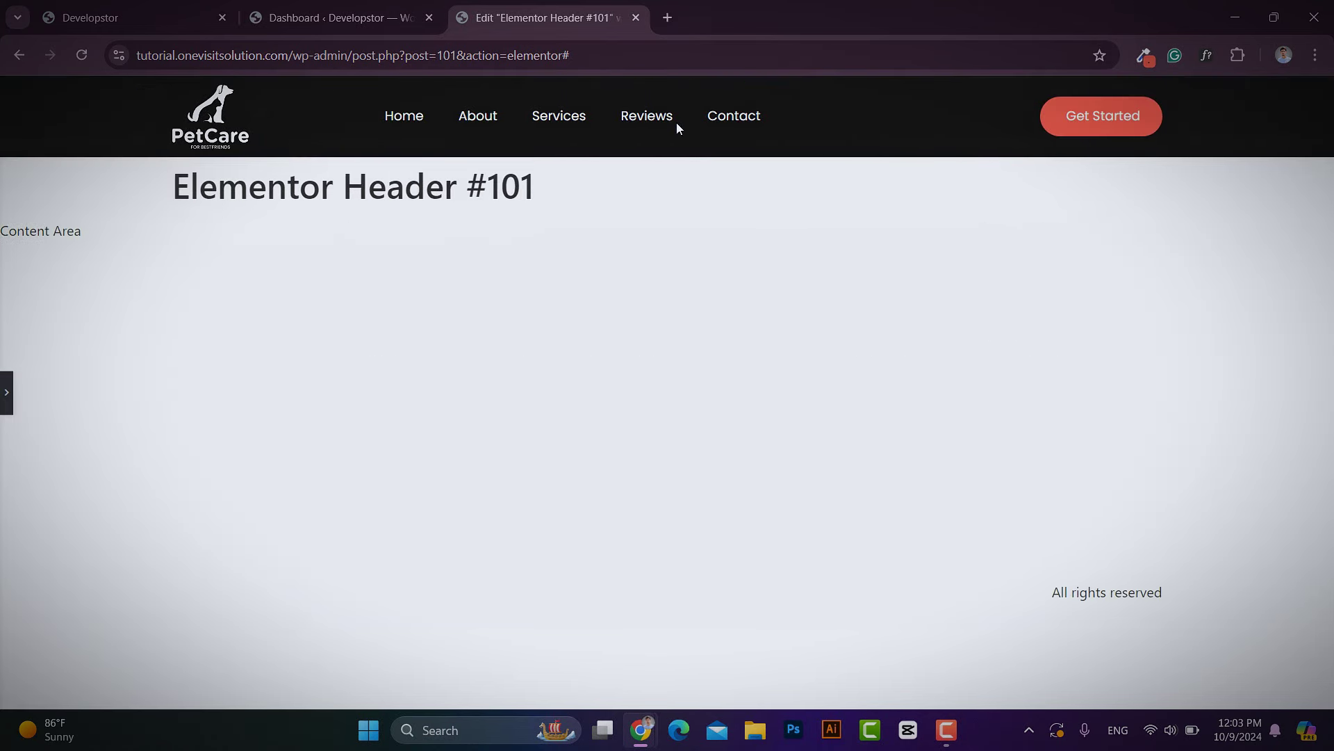
click(4, 396)
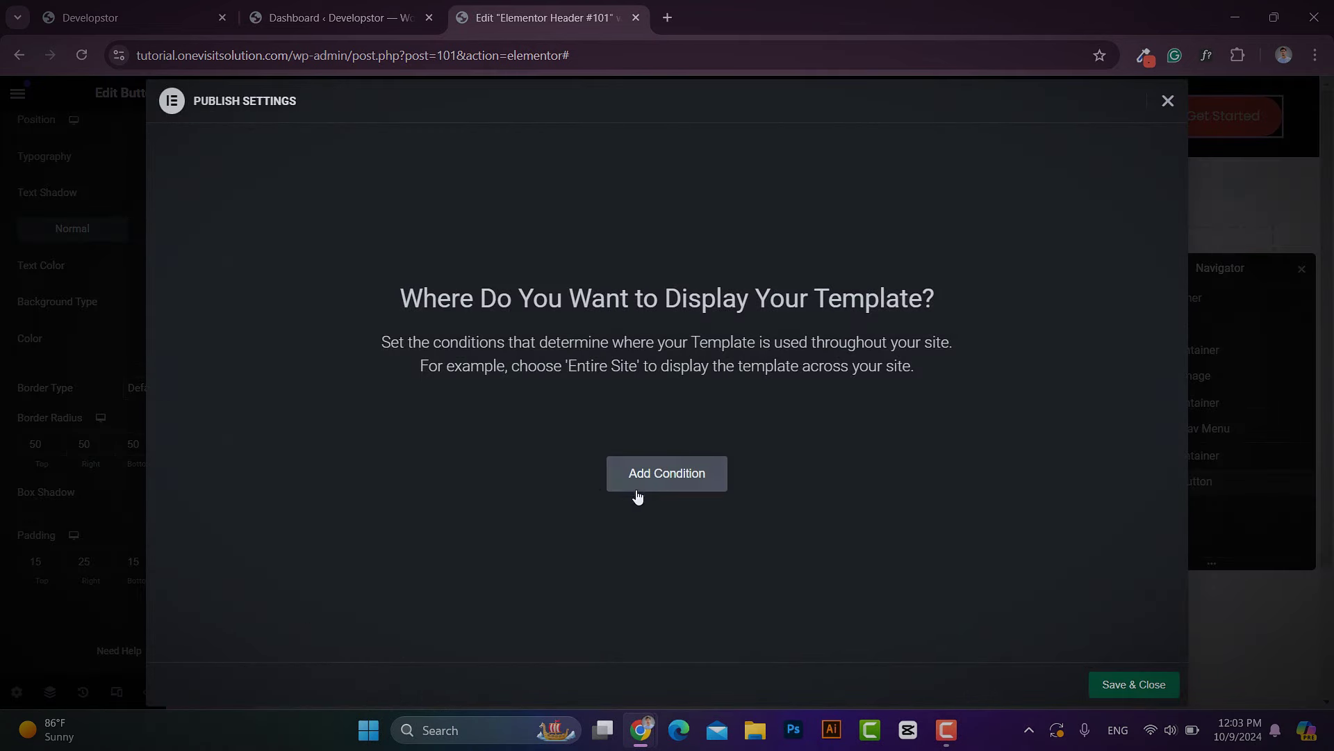
click(683, 474)
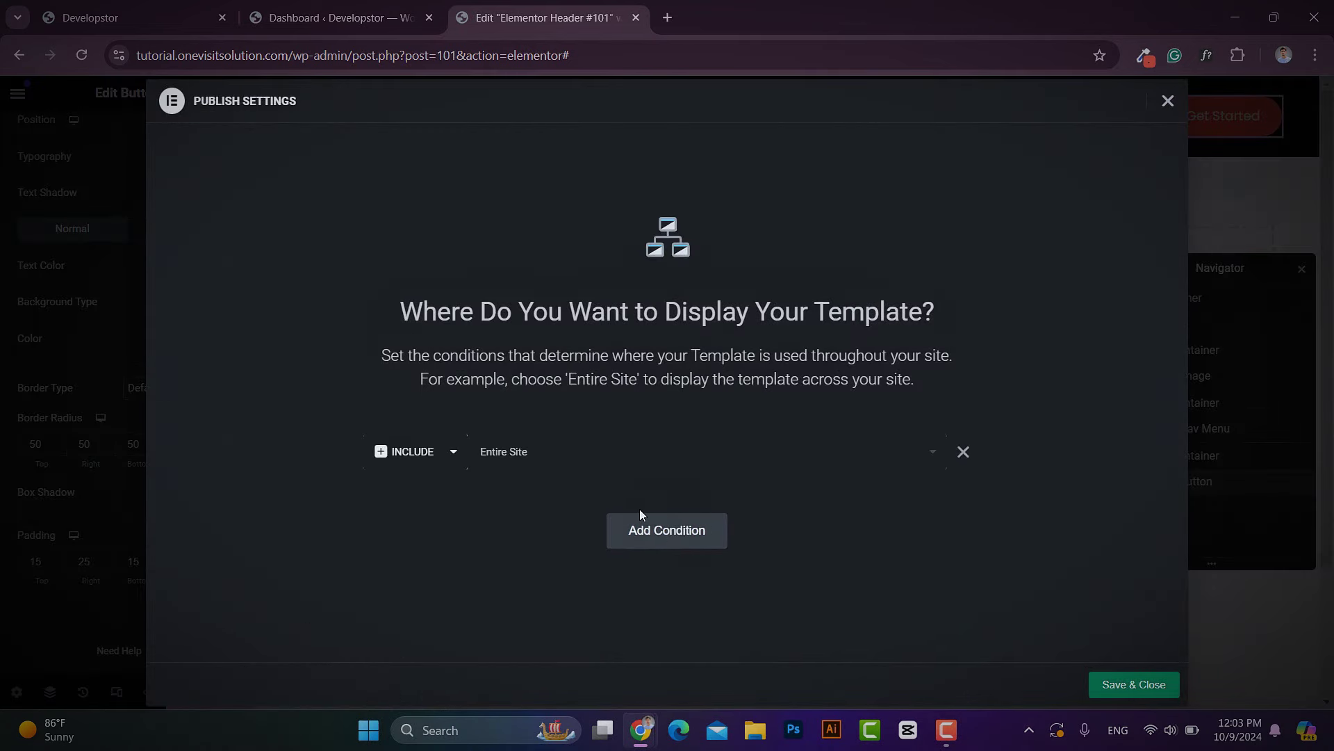
click(1142, 688)
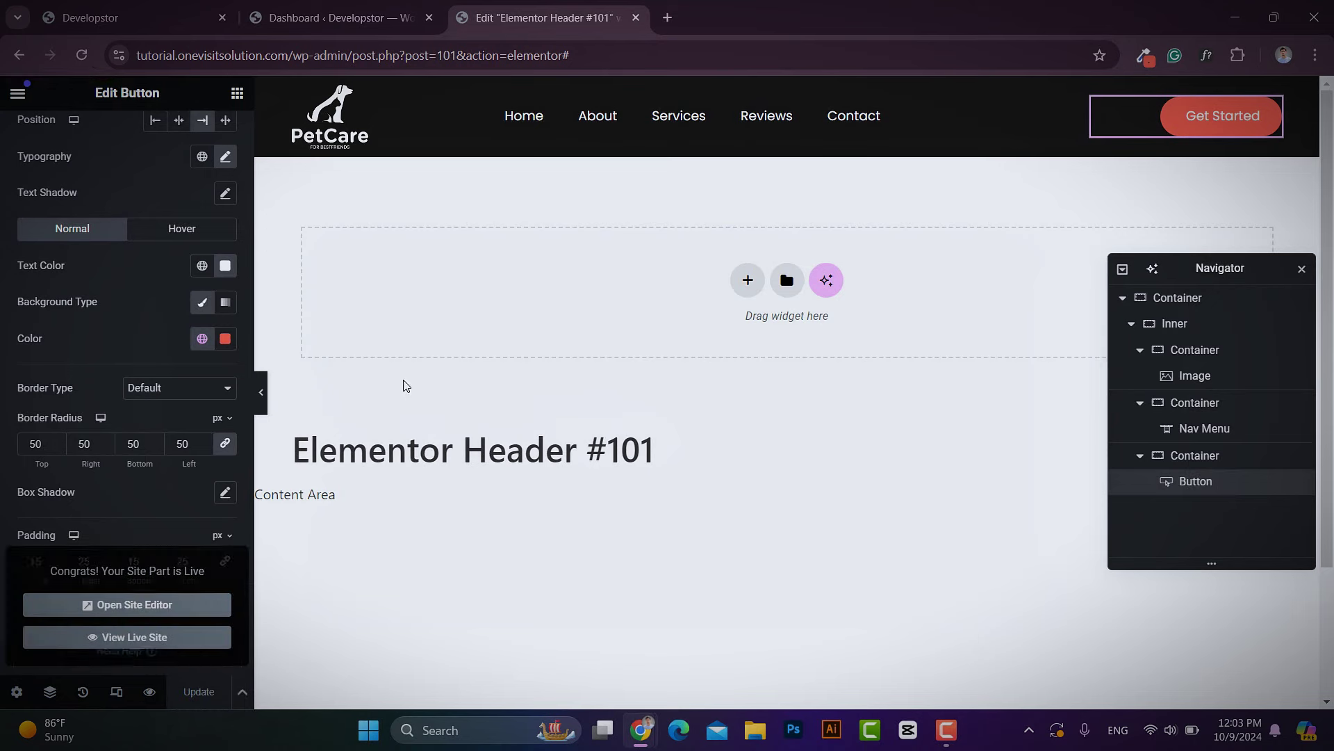
Step: In the Tablet Portrait responsive view, set the outer header container's right and left padding to 20 px
click(116, 691)
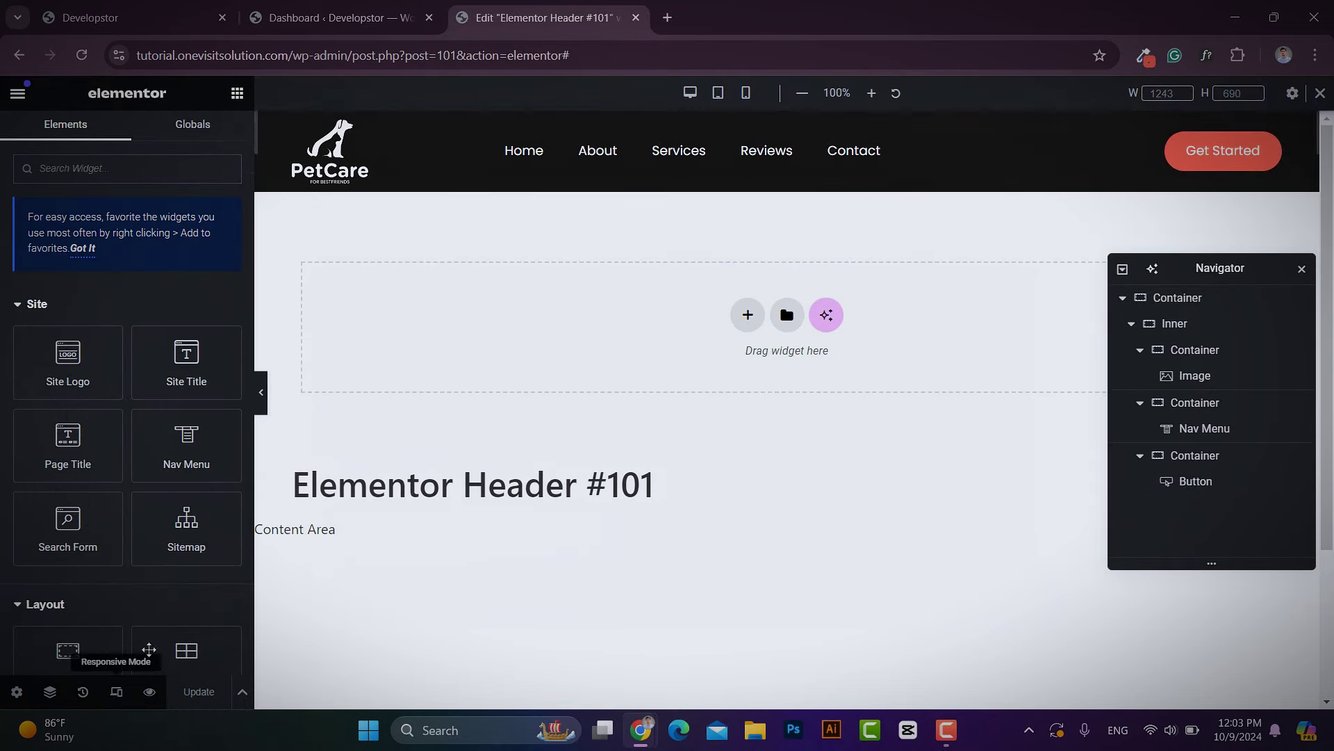
click(720, 98)
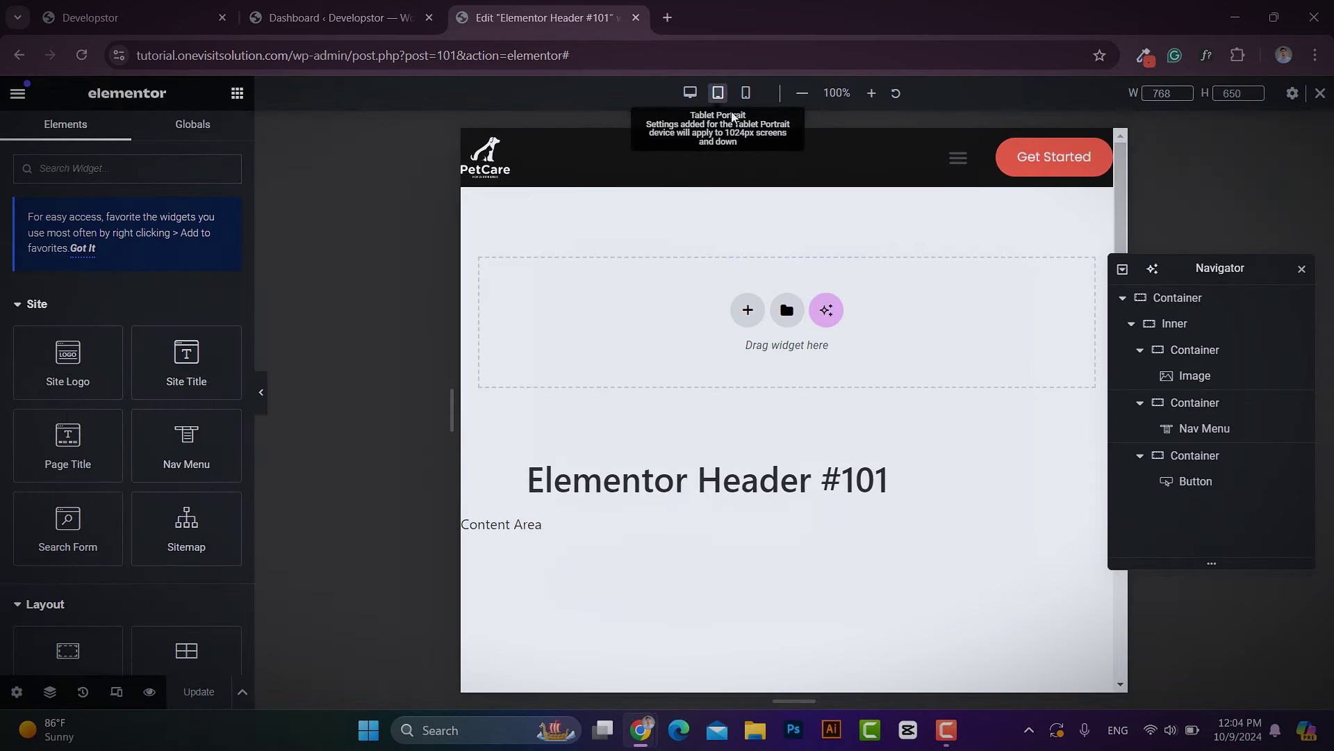
click(791, 140)
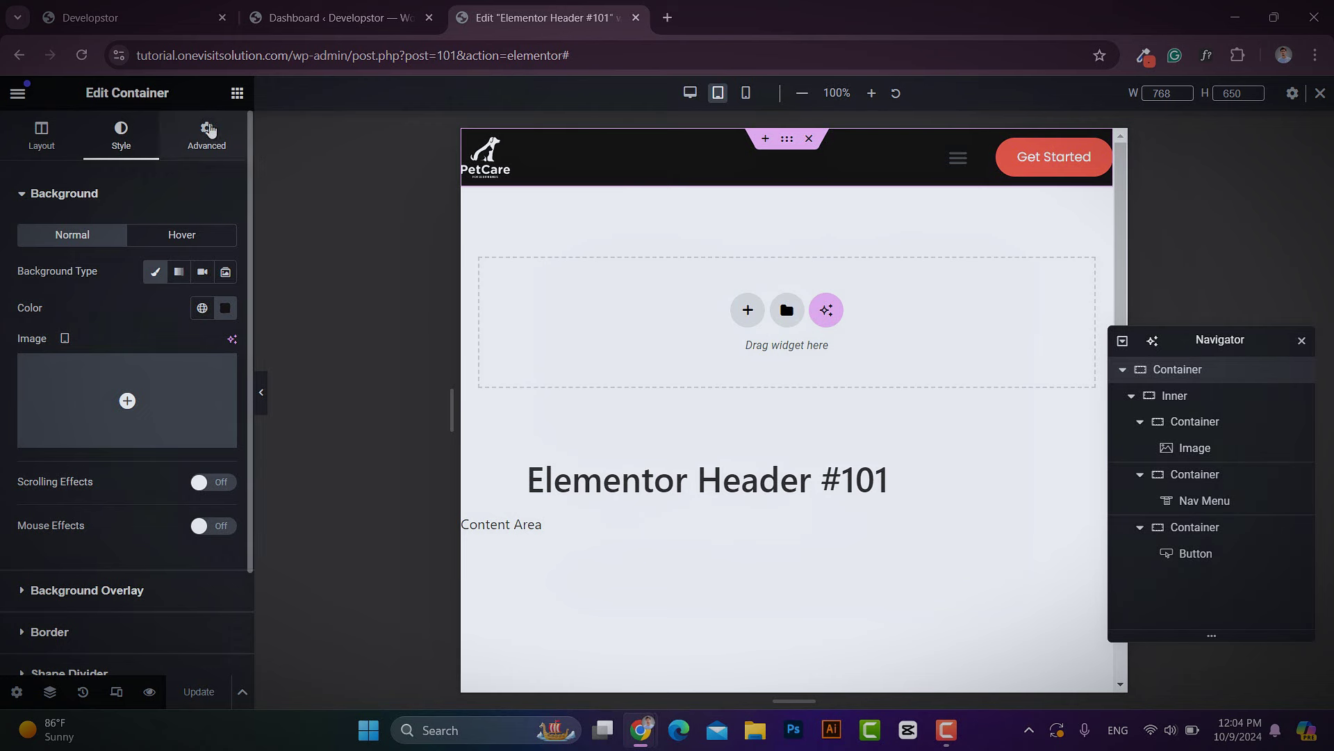
click(207, 136)
click(224, 323)
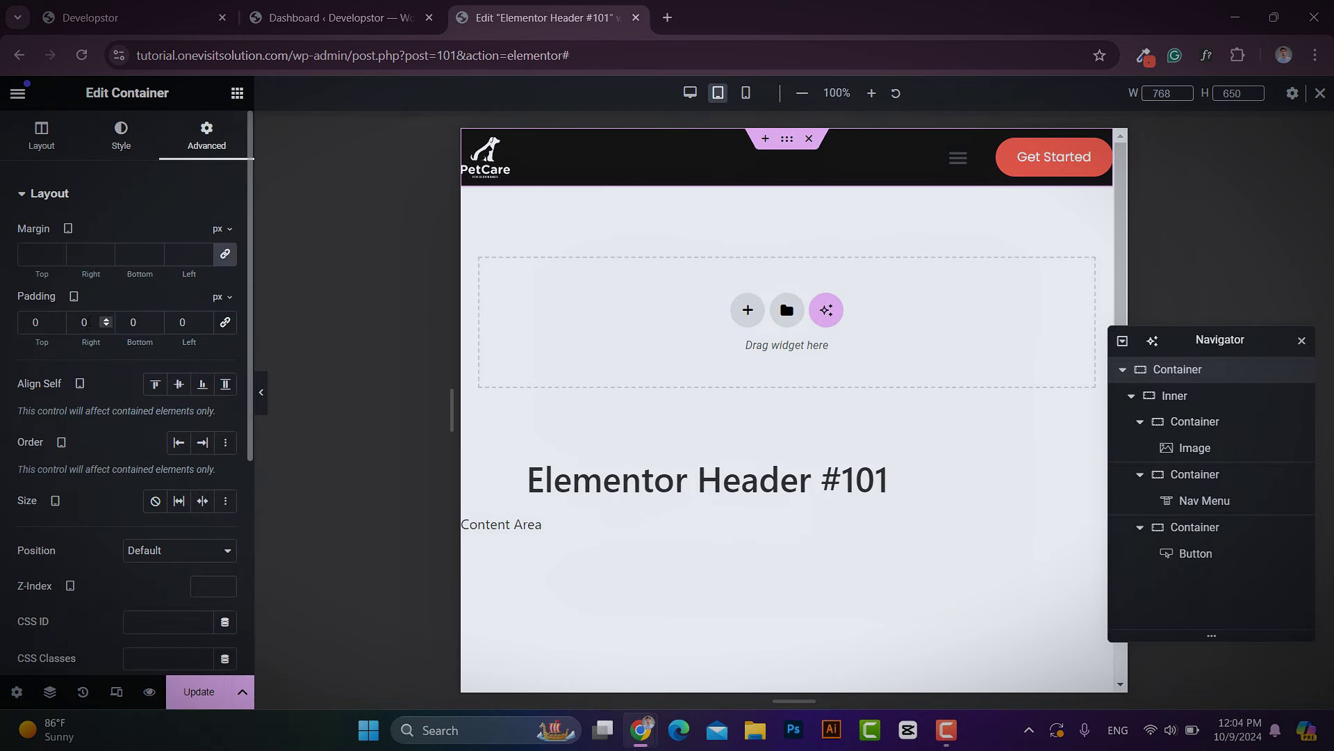
text(20)
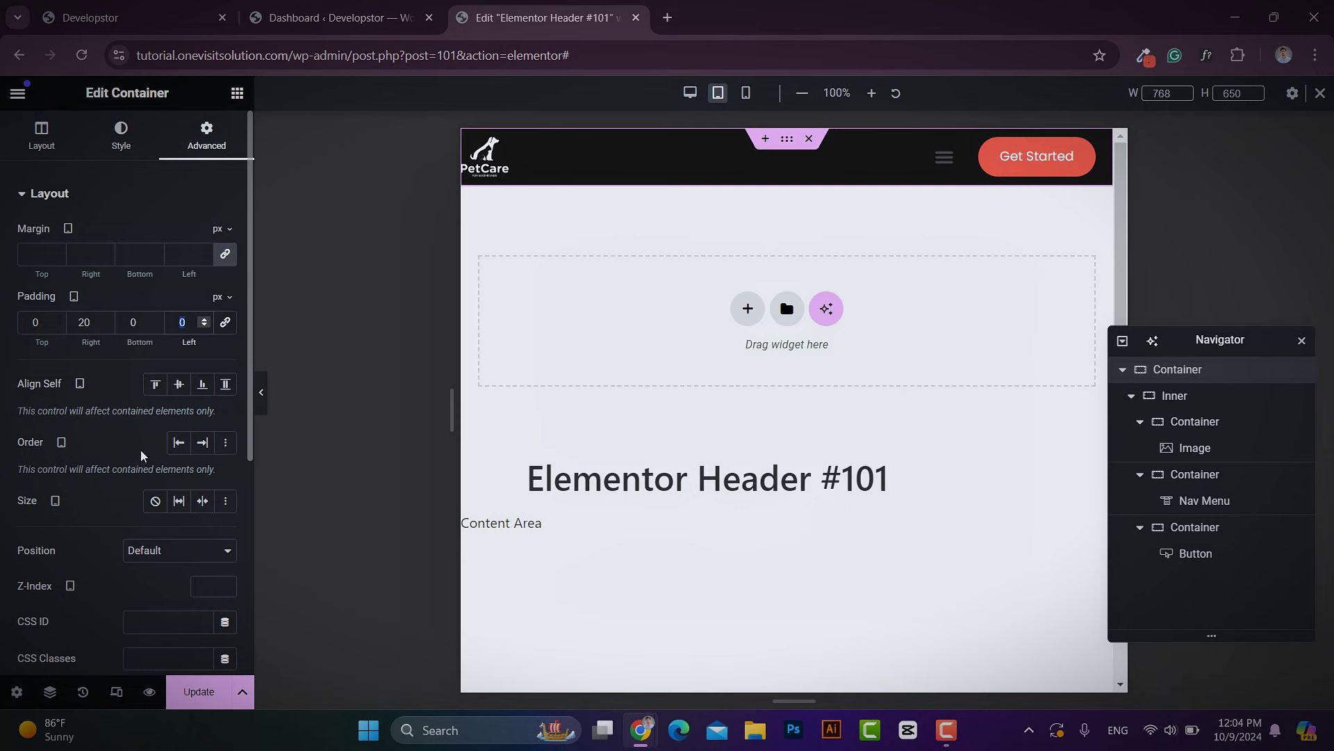
text(20)
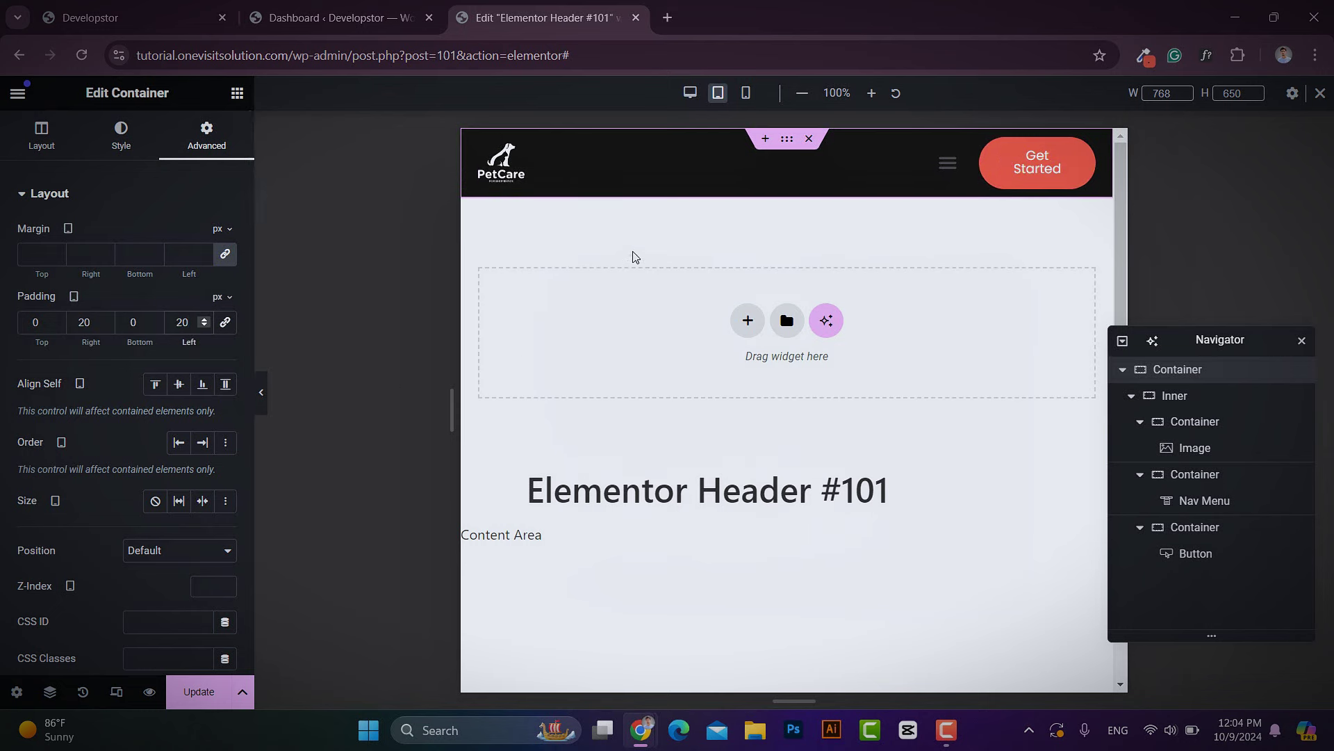
Step: Give the nav menu's container a custom order of 3 for the tablet layout
click(623, 146)
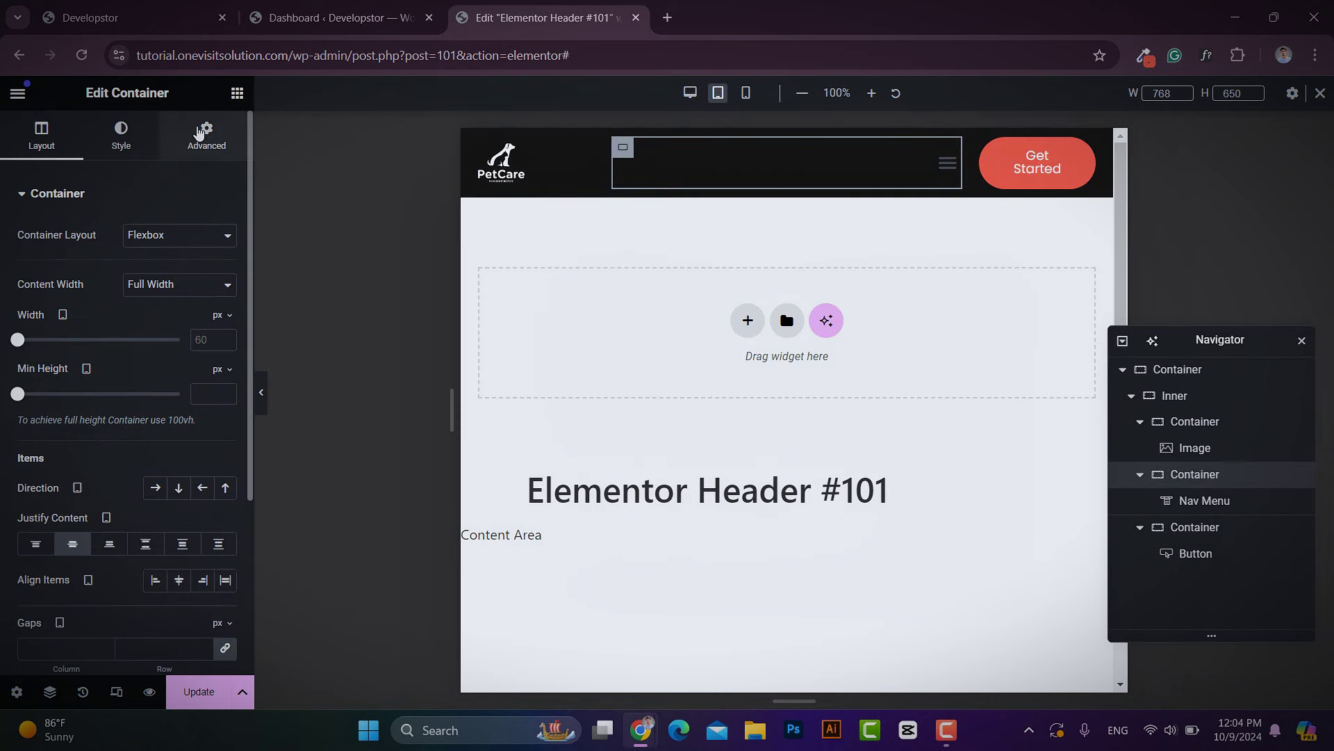
click(206, 135)
click(224, 441)
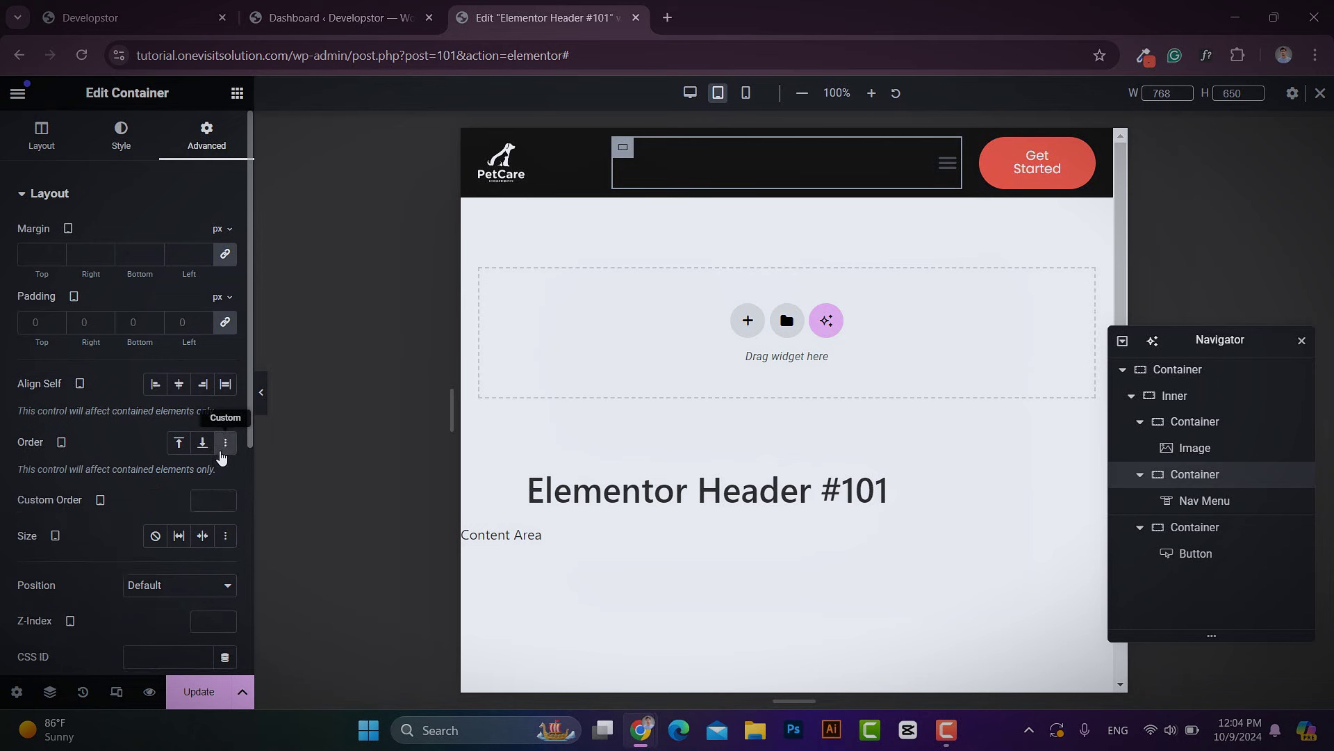
text(3)
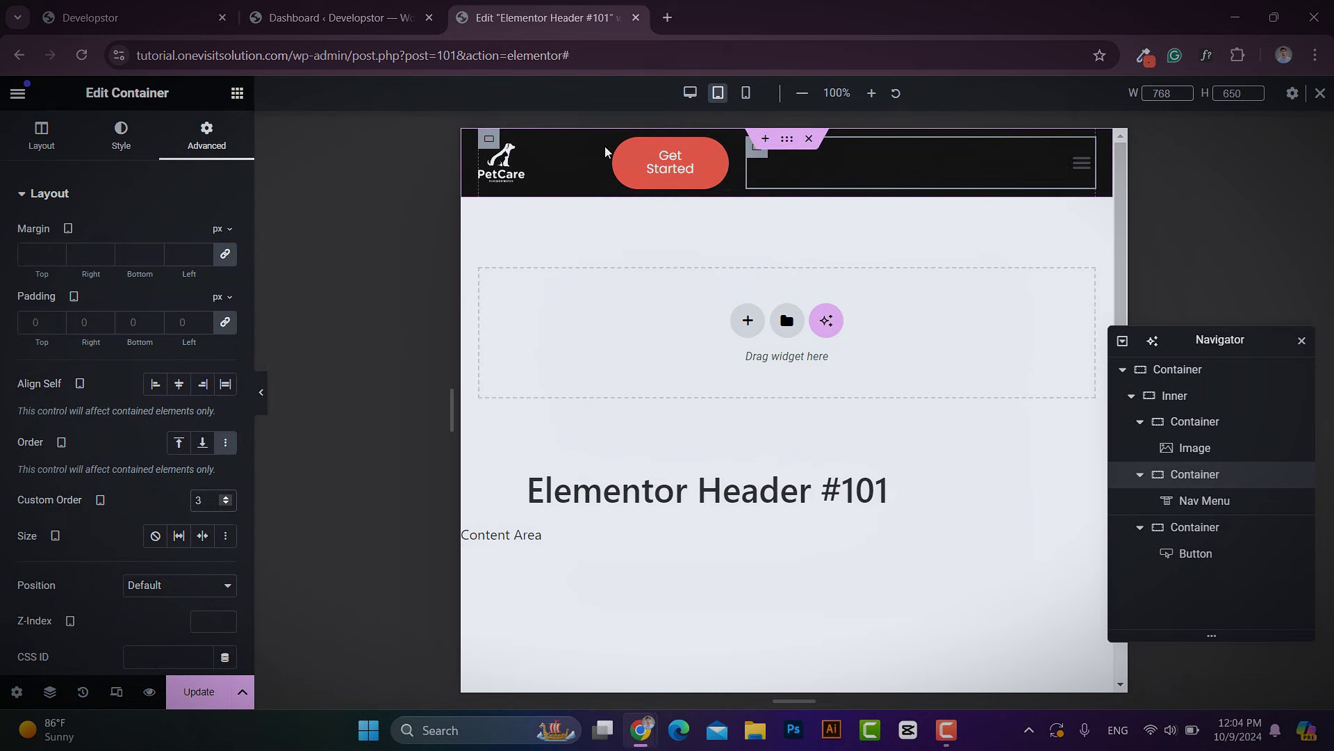
Step: Set the tablet width of the Get Started button's container to 60%
click(623, 148)
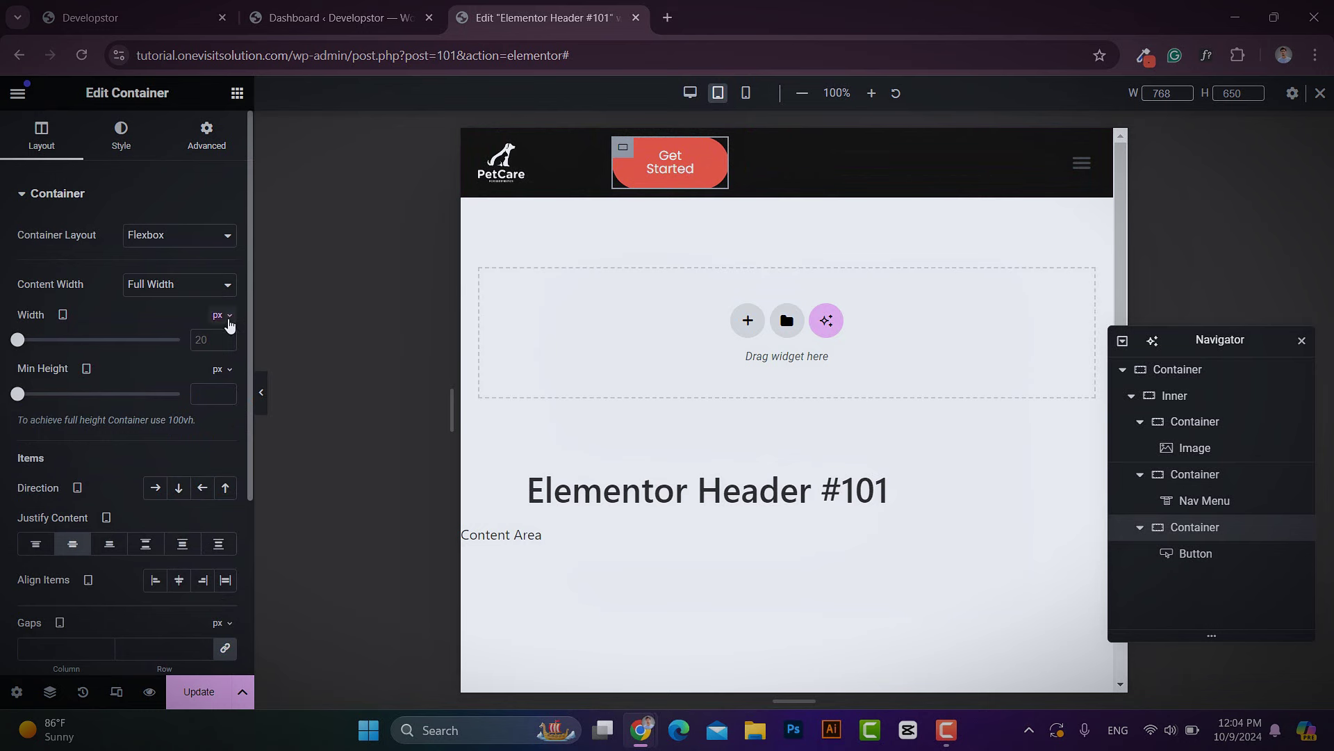
click(229, 317)
click(211, 361)
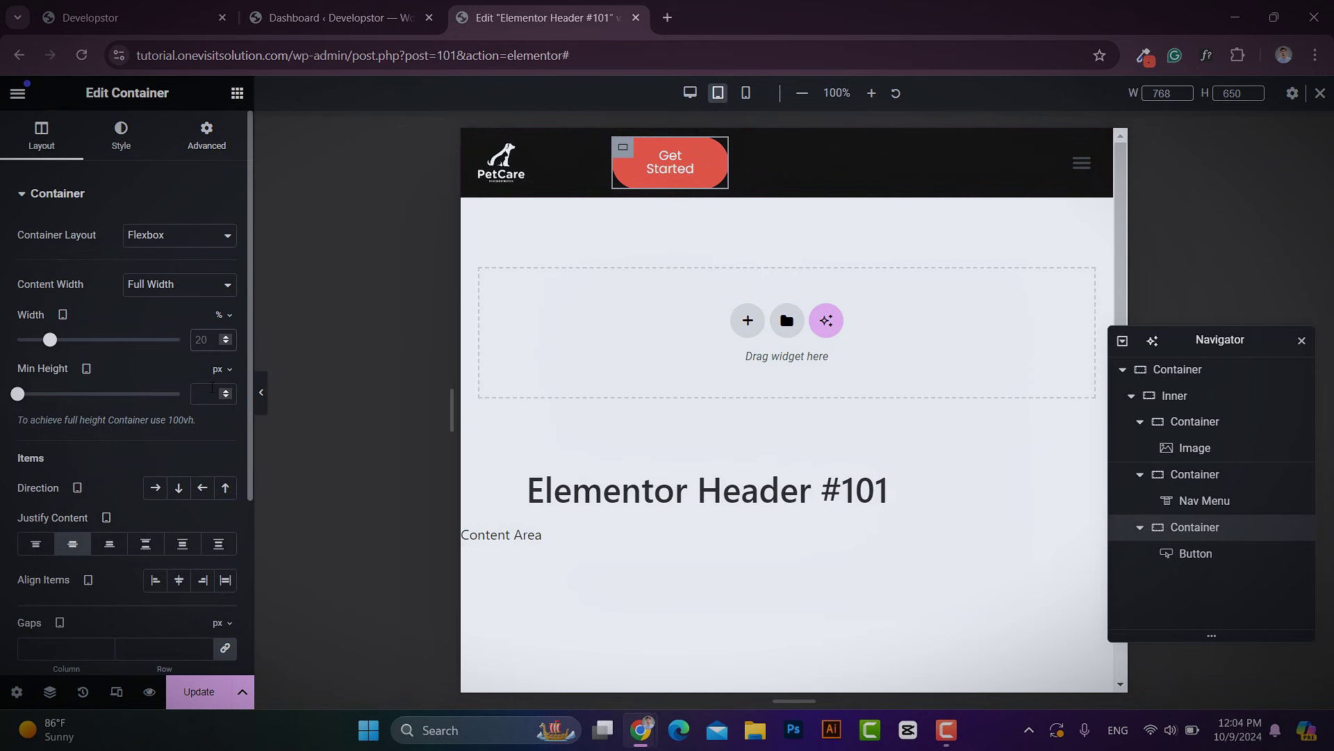
text(60)
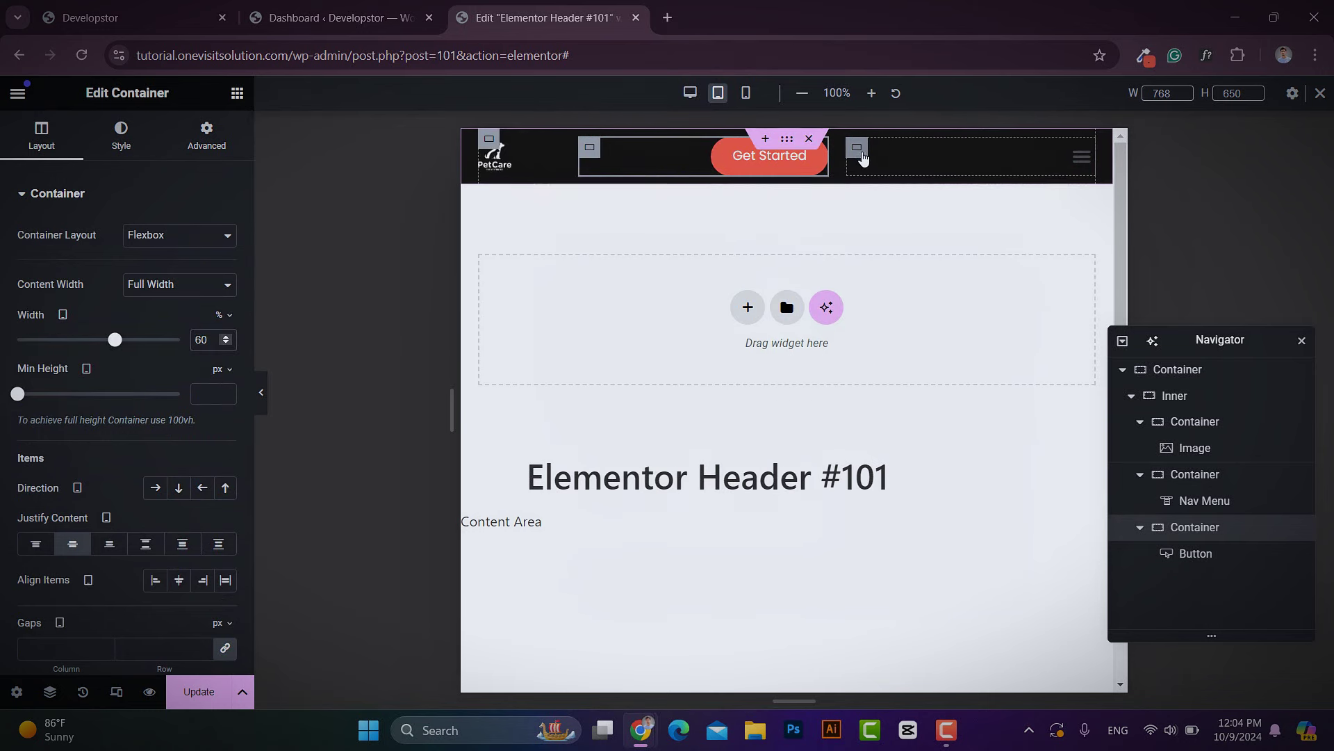
Step: Set the tablet width of the nav menu's container to 20%
click(862, 157)
click(44, 143)
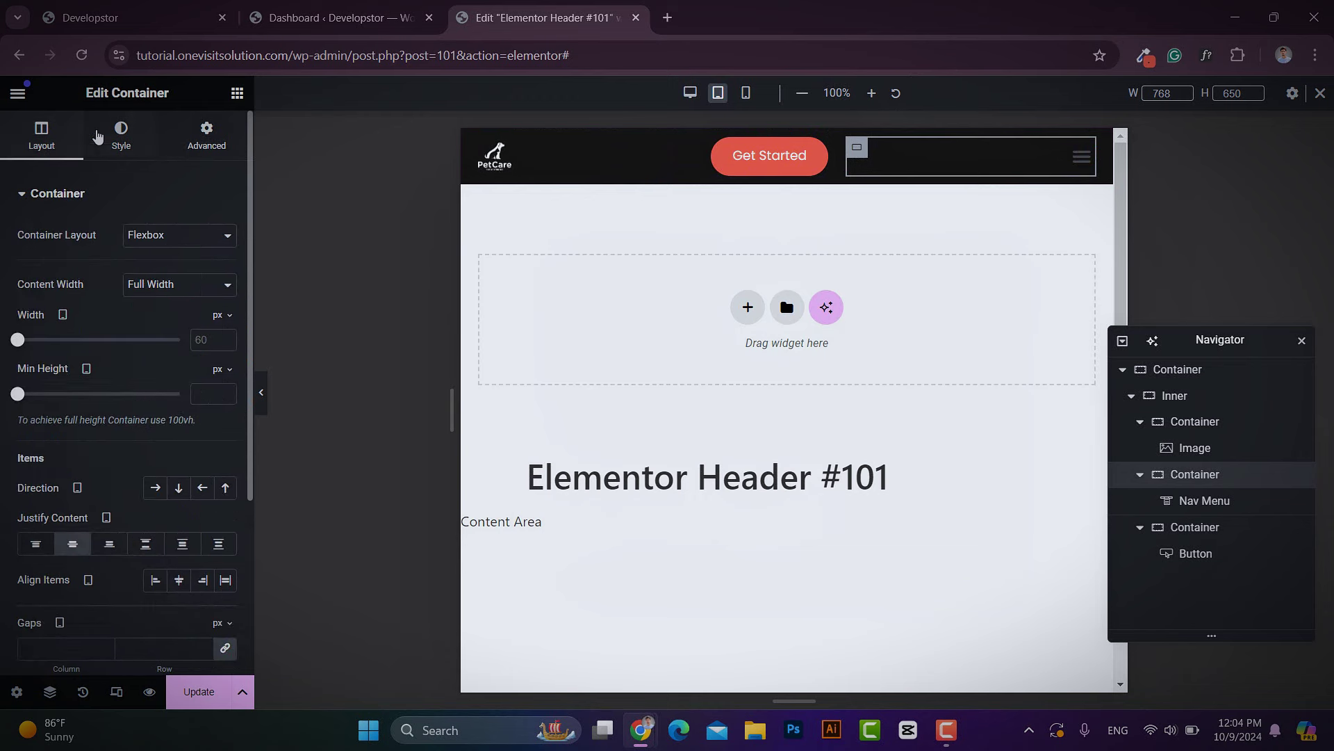
click(229, 316)
click(218, 346)
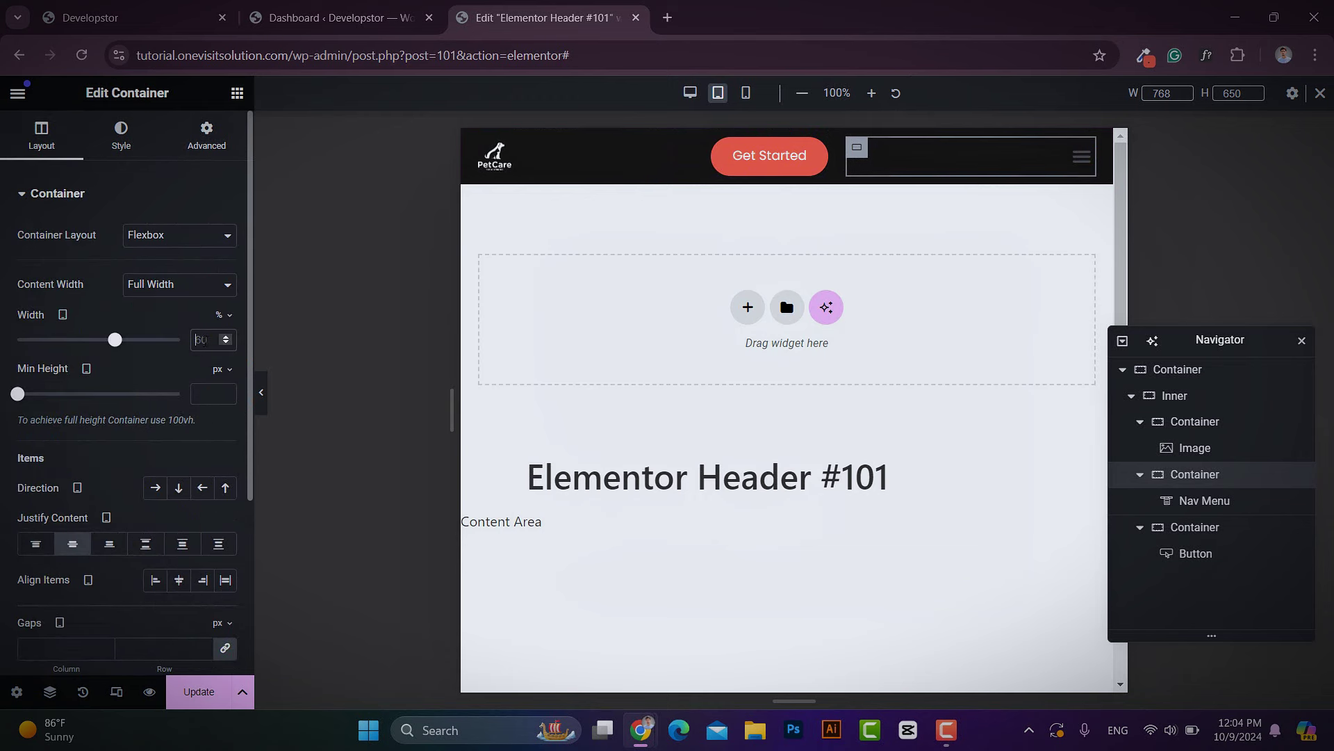
text(20)
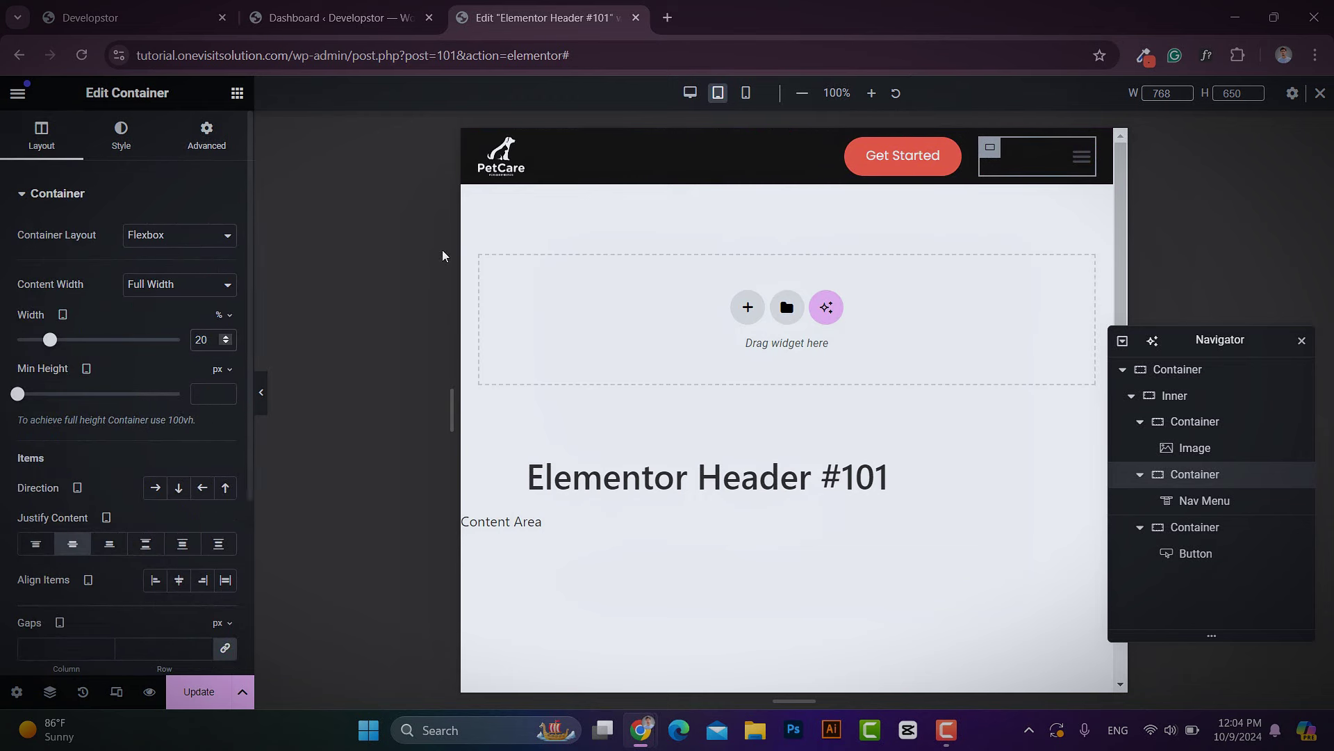
Step: Set the nav menu's toggle button color to white (#FFFFFF)
click(1085, 155)
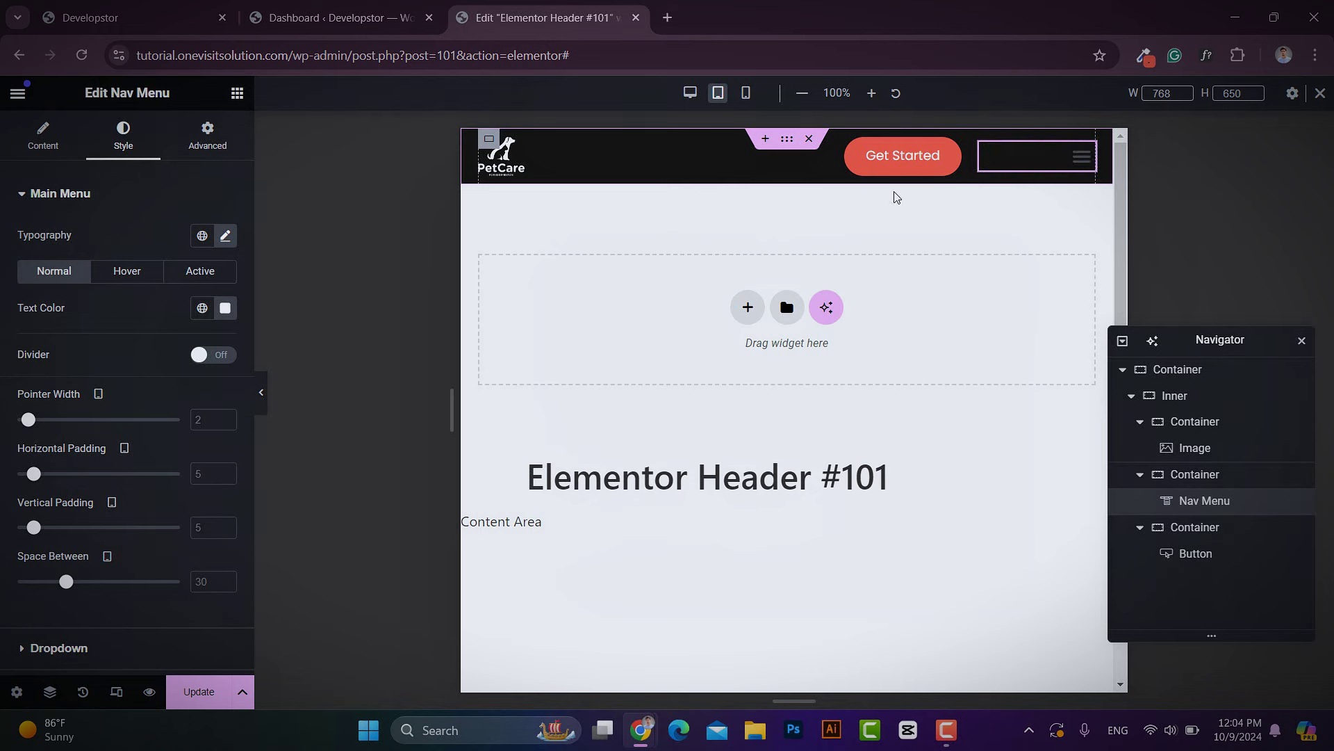
scroll(142, 485, down, 3)
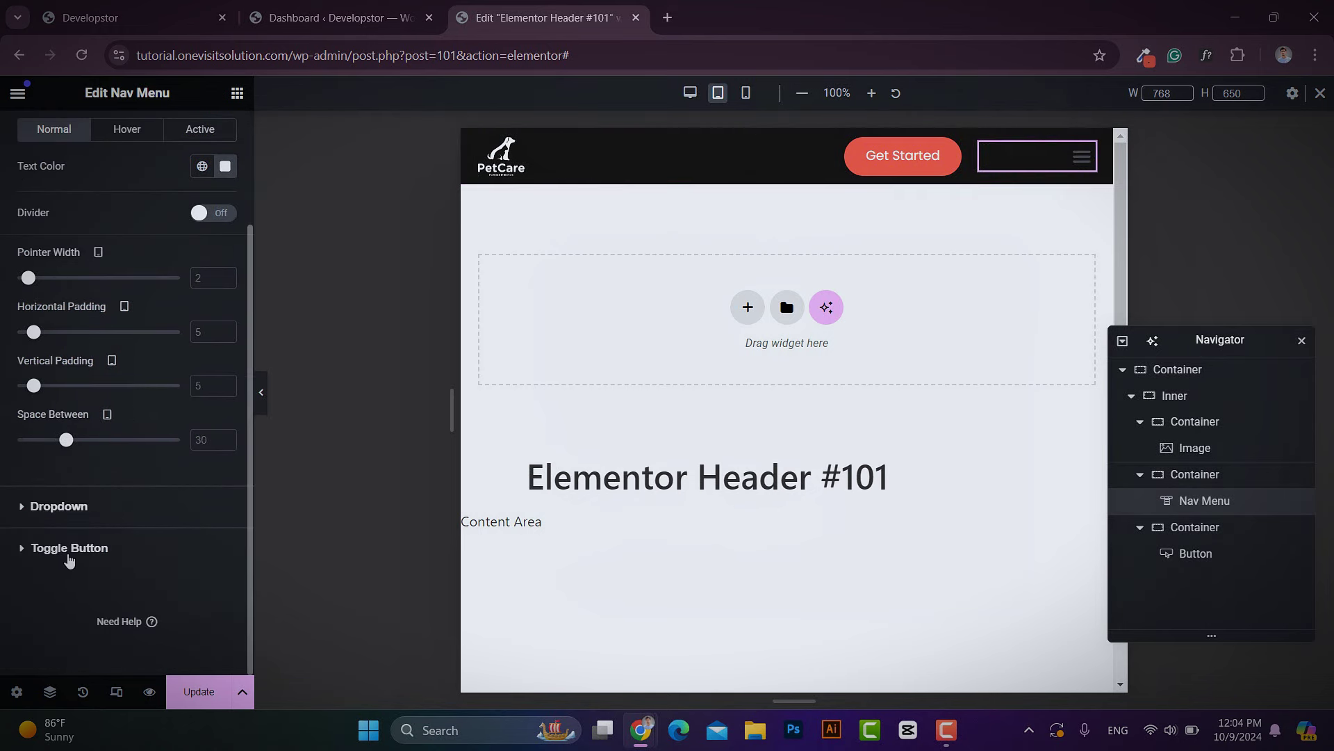
click(69, 548)
click(224, 332)
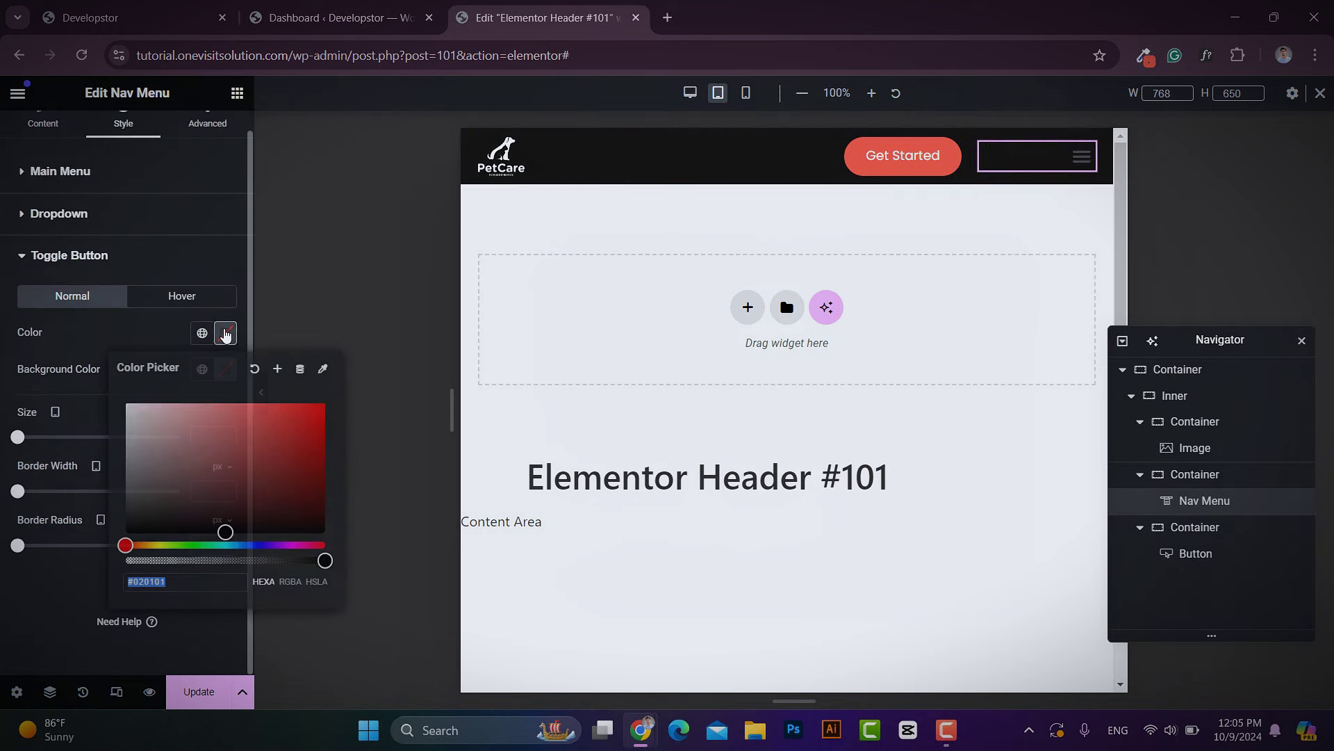
drag(182, 434, 127, 404)
click(224, 332)
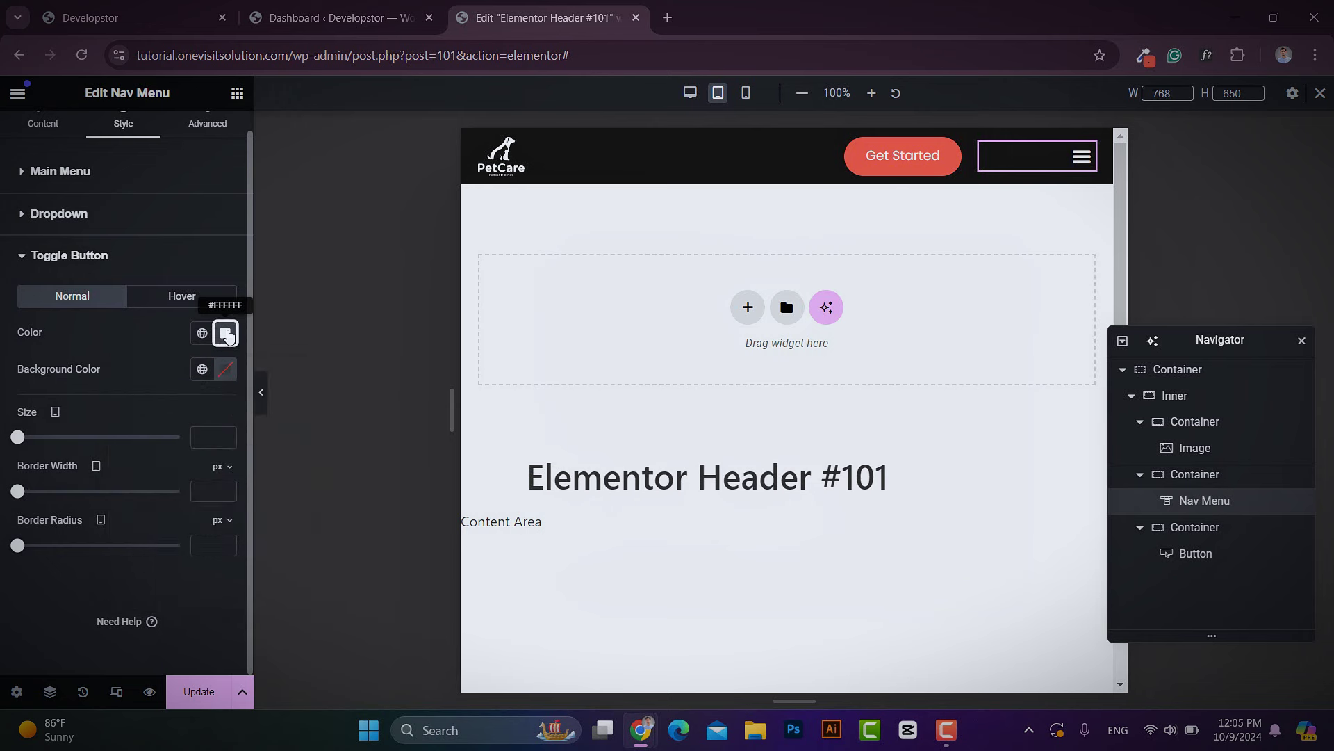
Step: Make the toggle button's background color fully transparent and set its tablet size to 30
click(235, 378)
drag(322, 596, 125, 597)
click(226, 371)
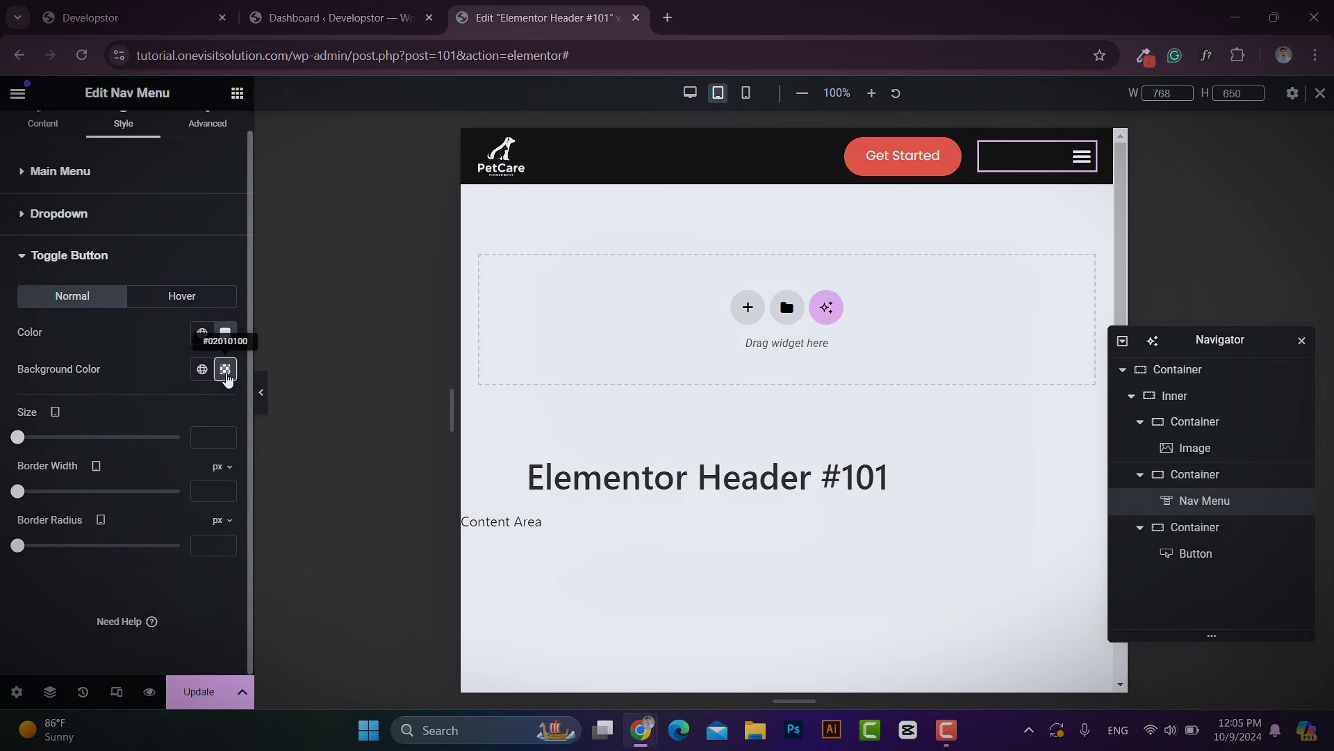
click(210, 434)
text(30)
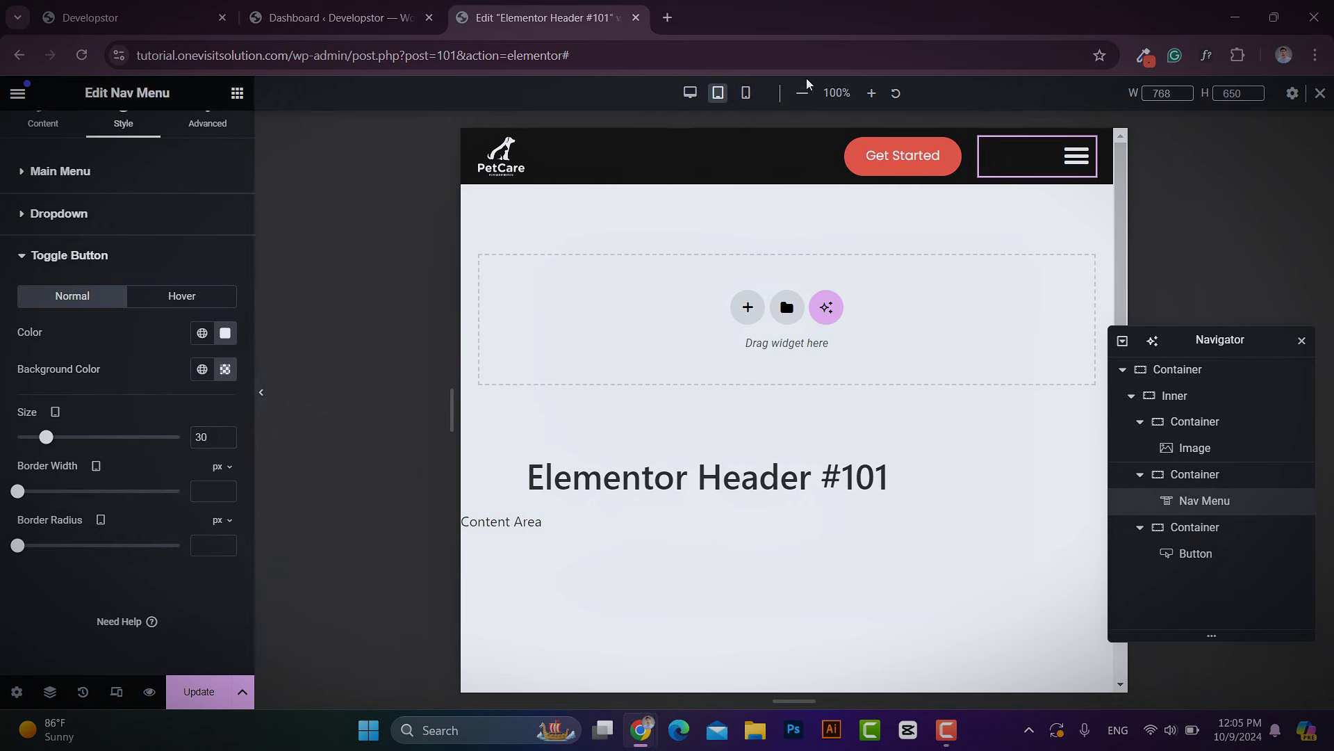
Step: Set the mobile width of the logo's container and of the nav menu's container to 50% each
click(748, 96)
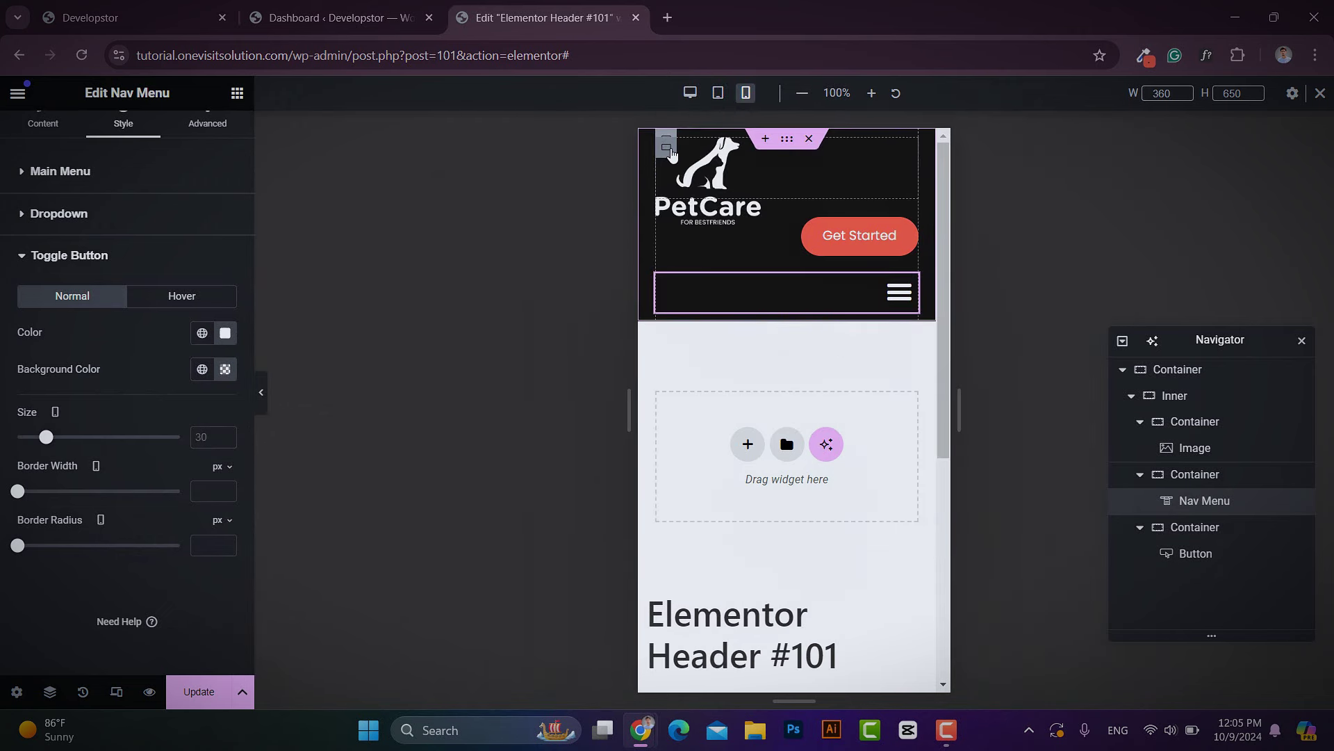
click(666, 147)
click(221, 317)
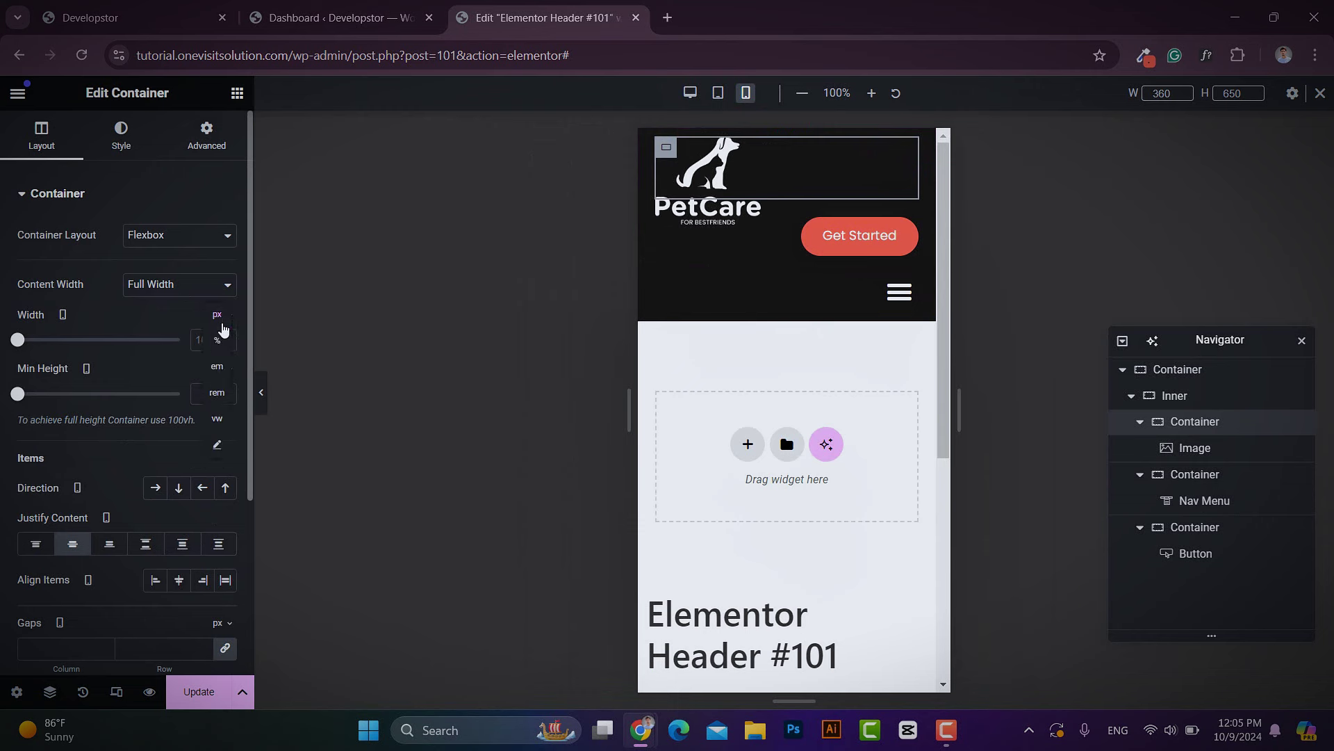
click(220, 344)
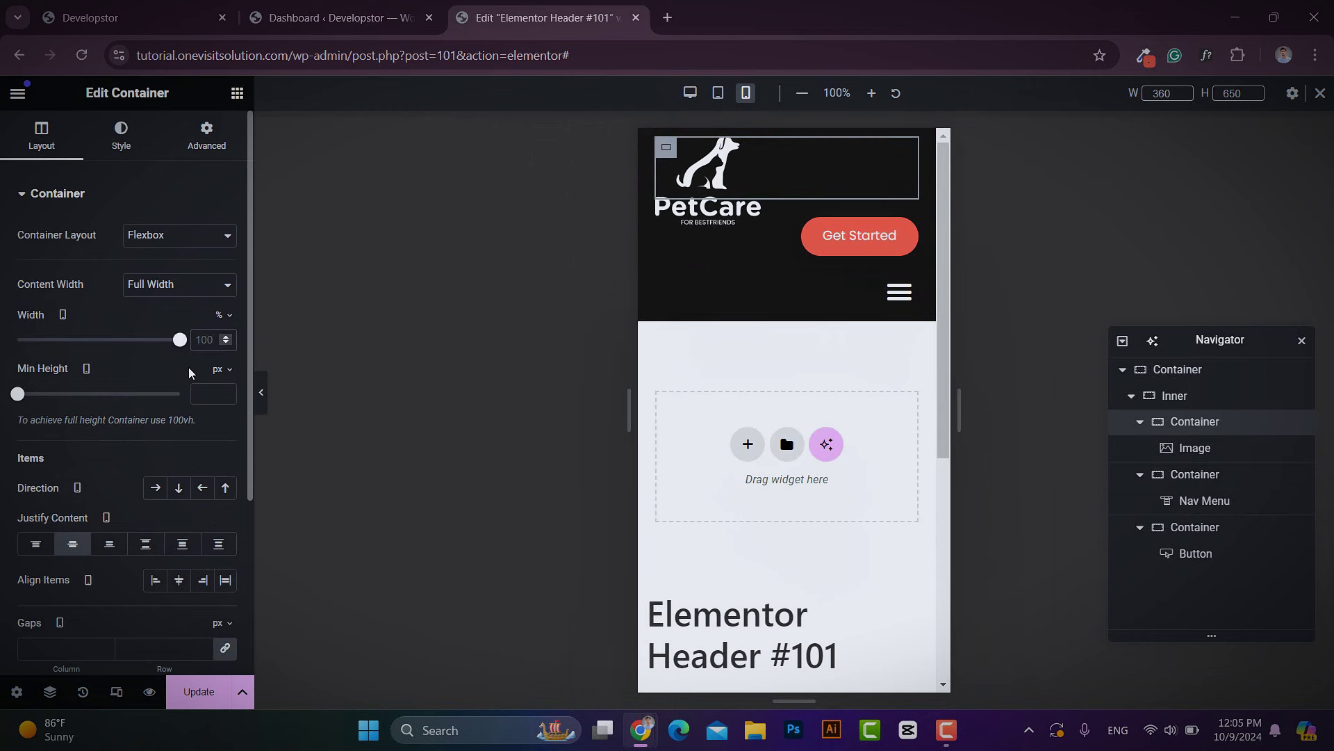
text(50)
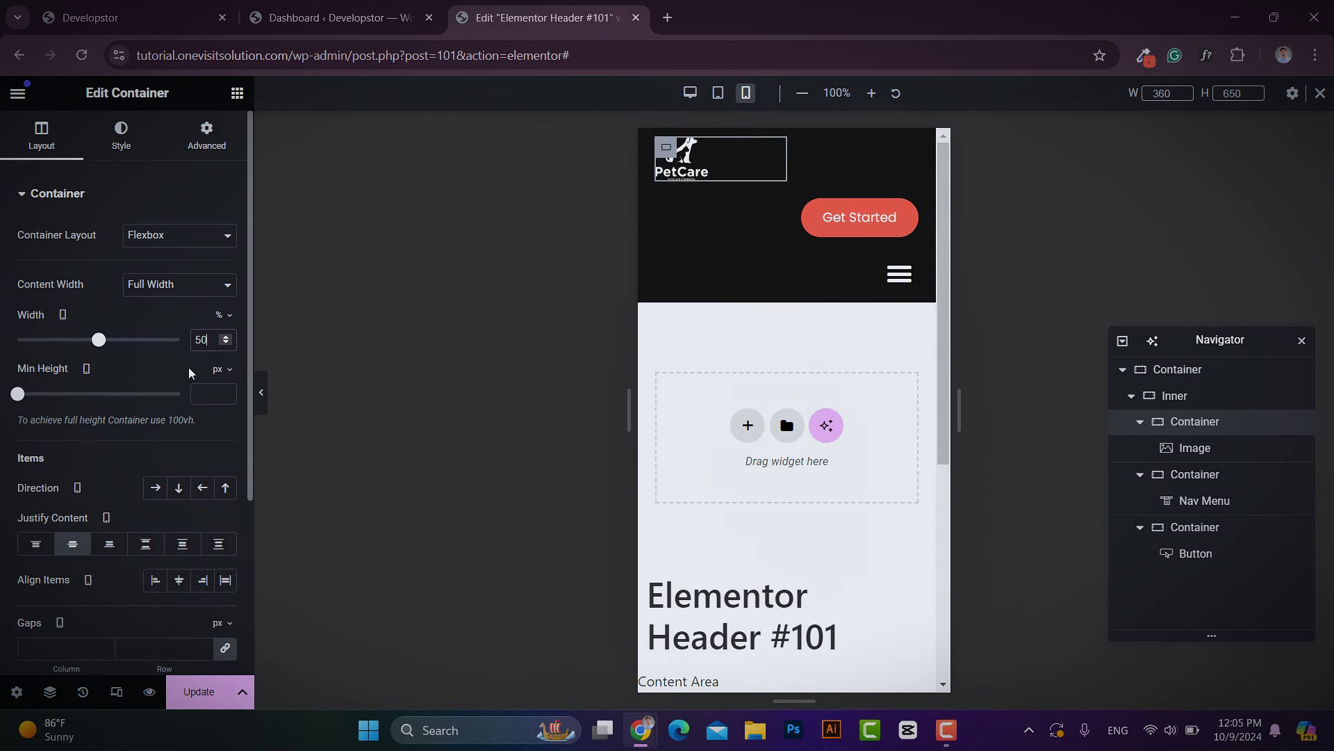
click(666, 265)
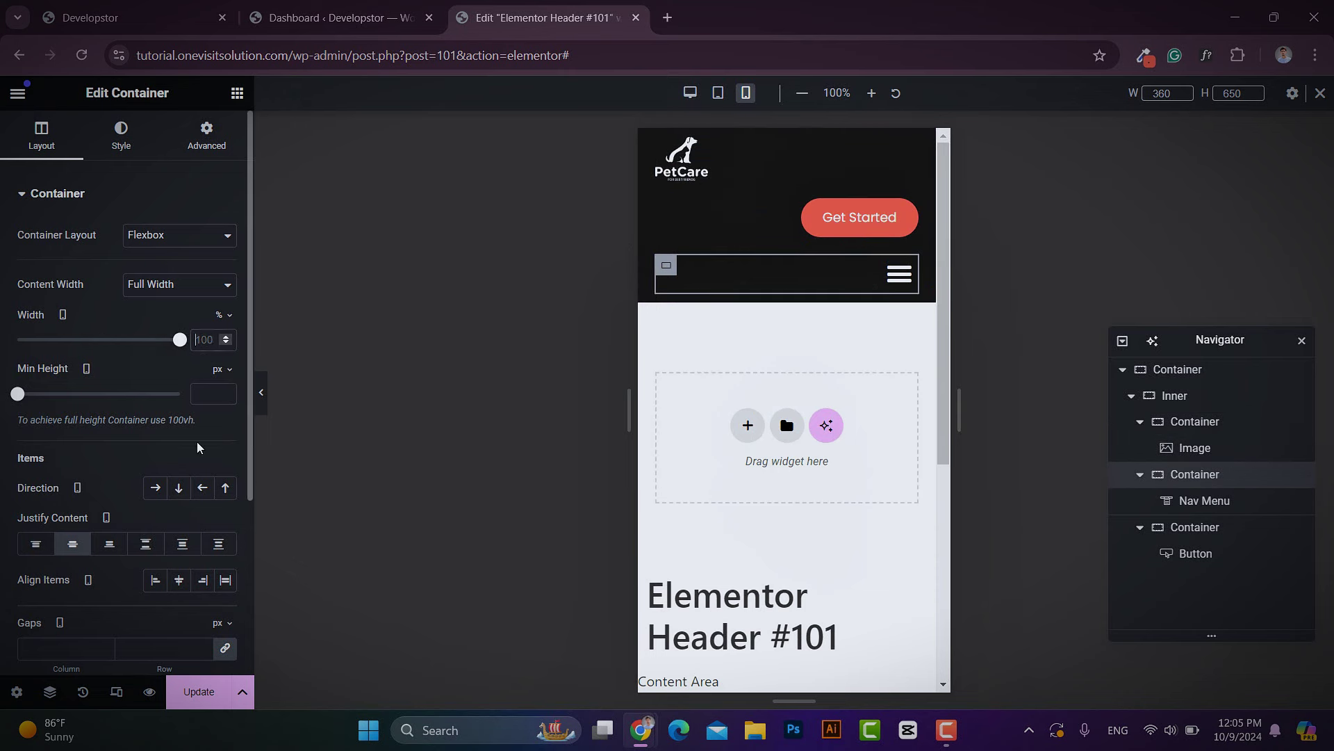
text(50)
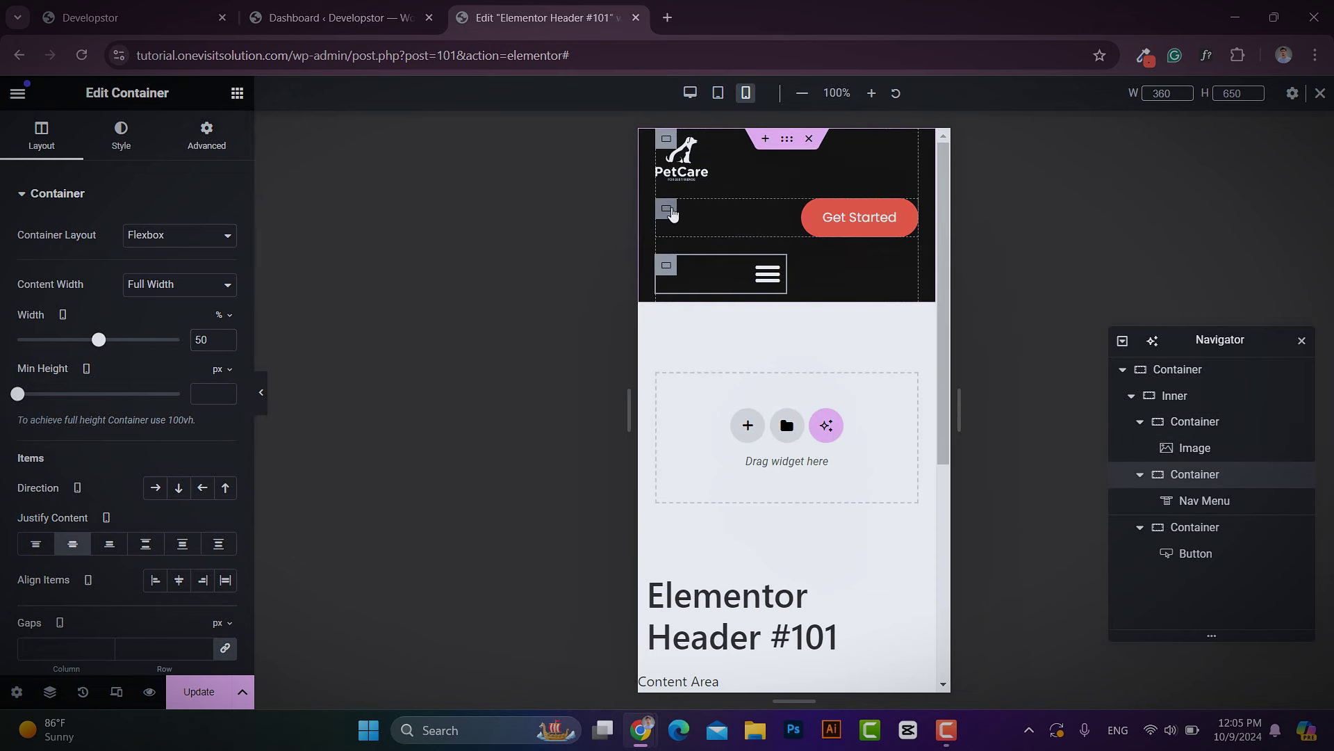
Step: Hide the Get Started button's container on mobile portrait
click(669, 210)
click(204, 132)
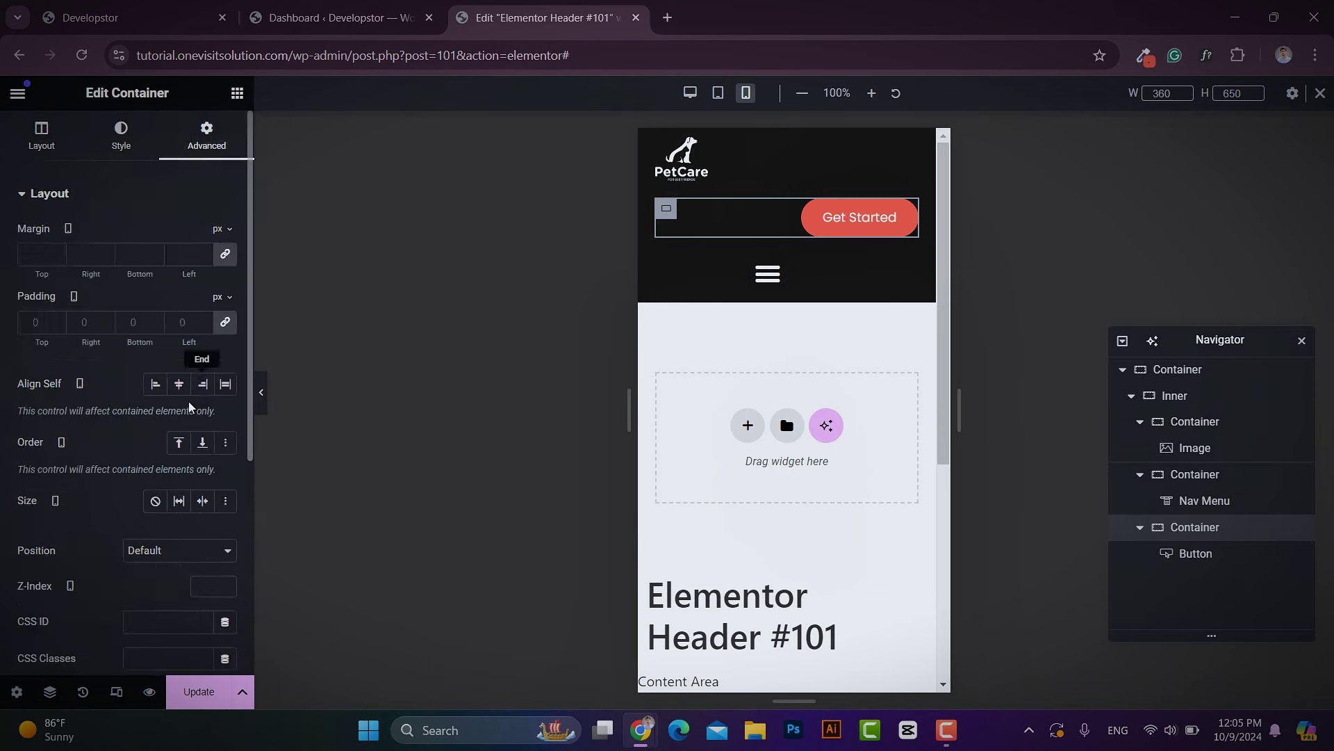
scroll(146, 534, down, 5)
click(87, 470)
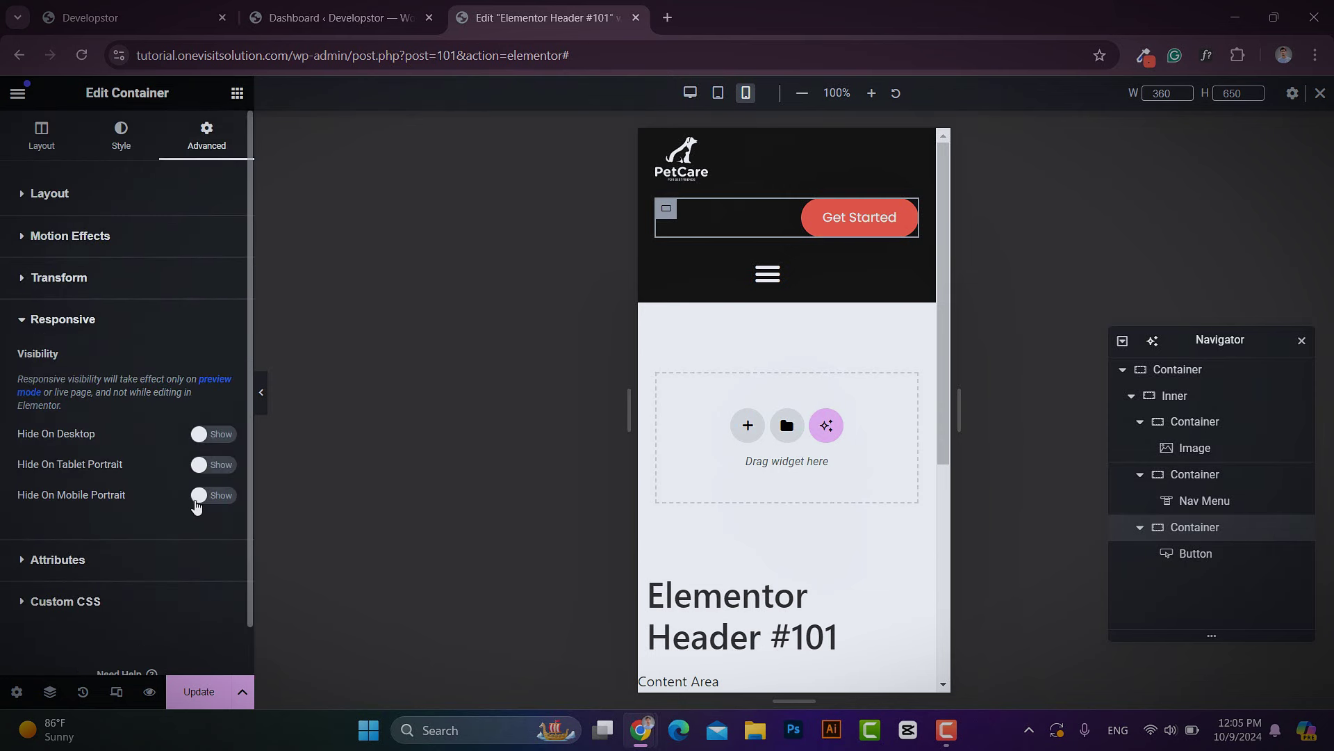
click(221, 494)
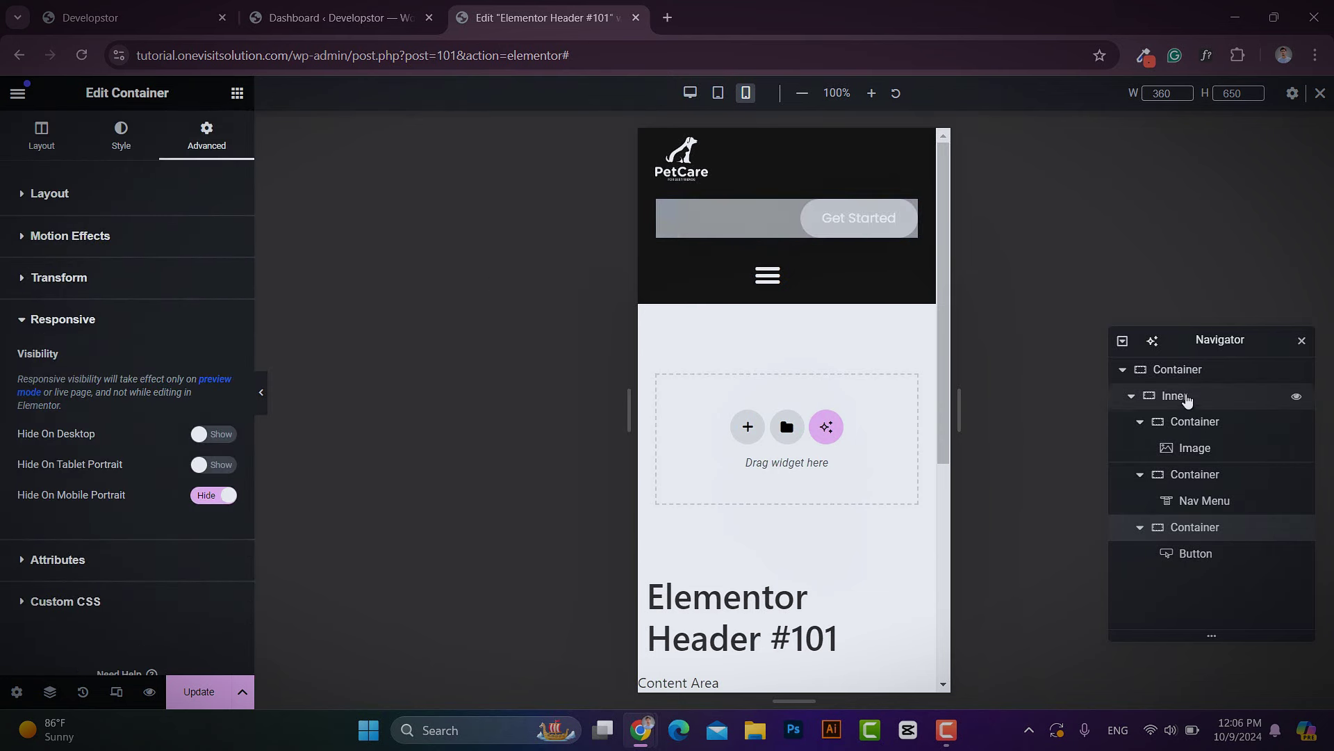
Step: Unlink the Inner container's column and row gaps for mobile and preview the mobile header without the editing panel
click(1185, 397)
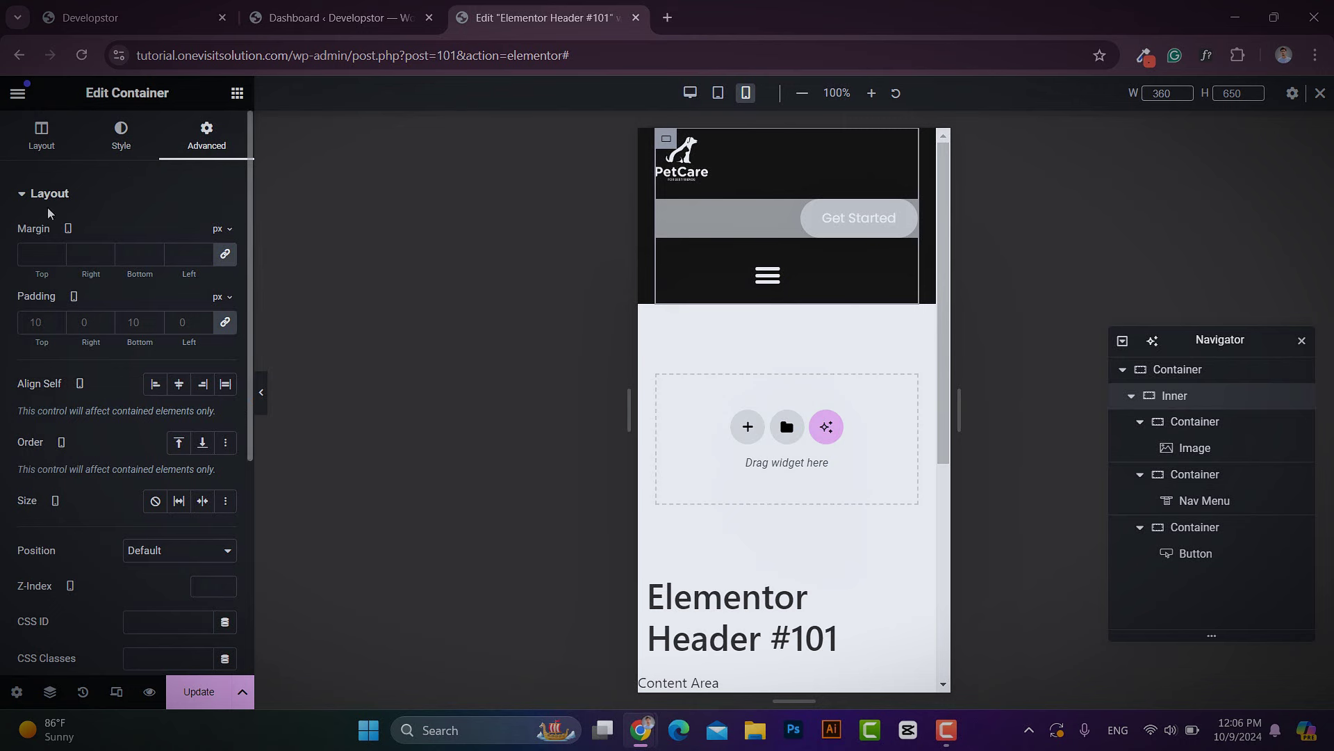
click(42, 142)
scroll(97, 457, down, 5)
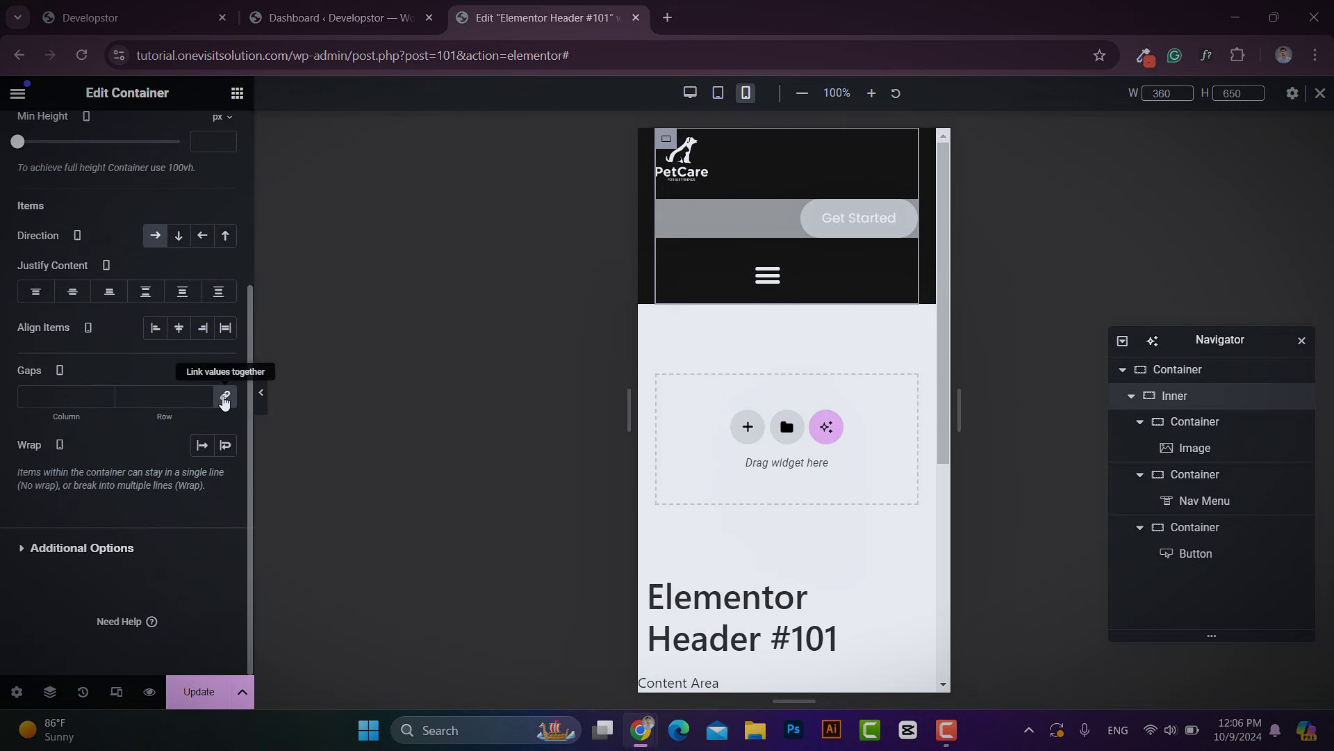
click(225, 396)
click(262, 393)
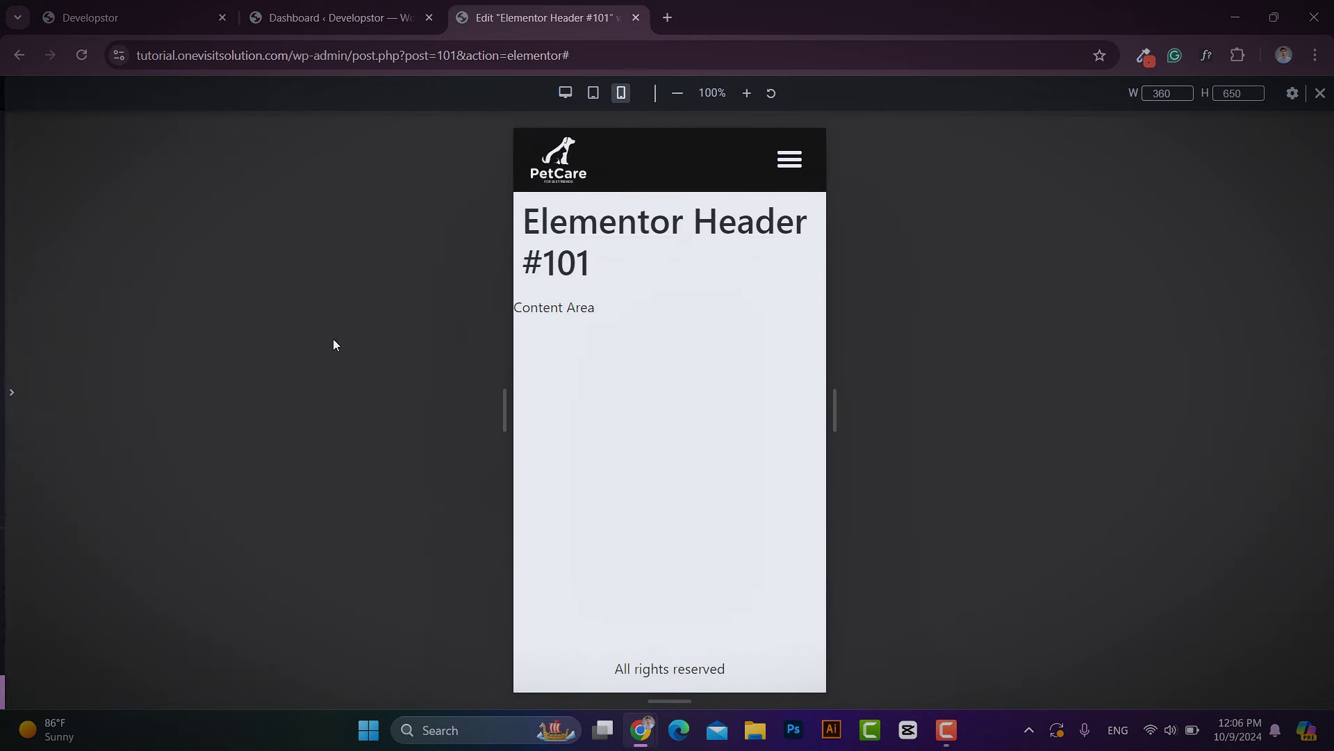
click(5, 397)
Step: Return to the desktop view, update the header template and check it on the reloaded live homepage
click(718, 94)
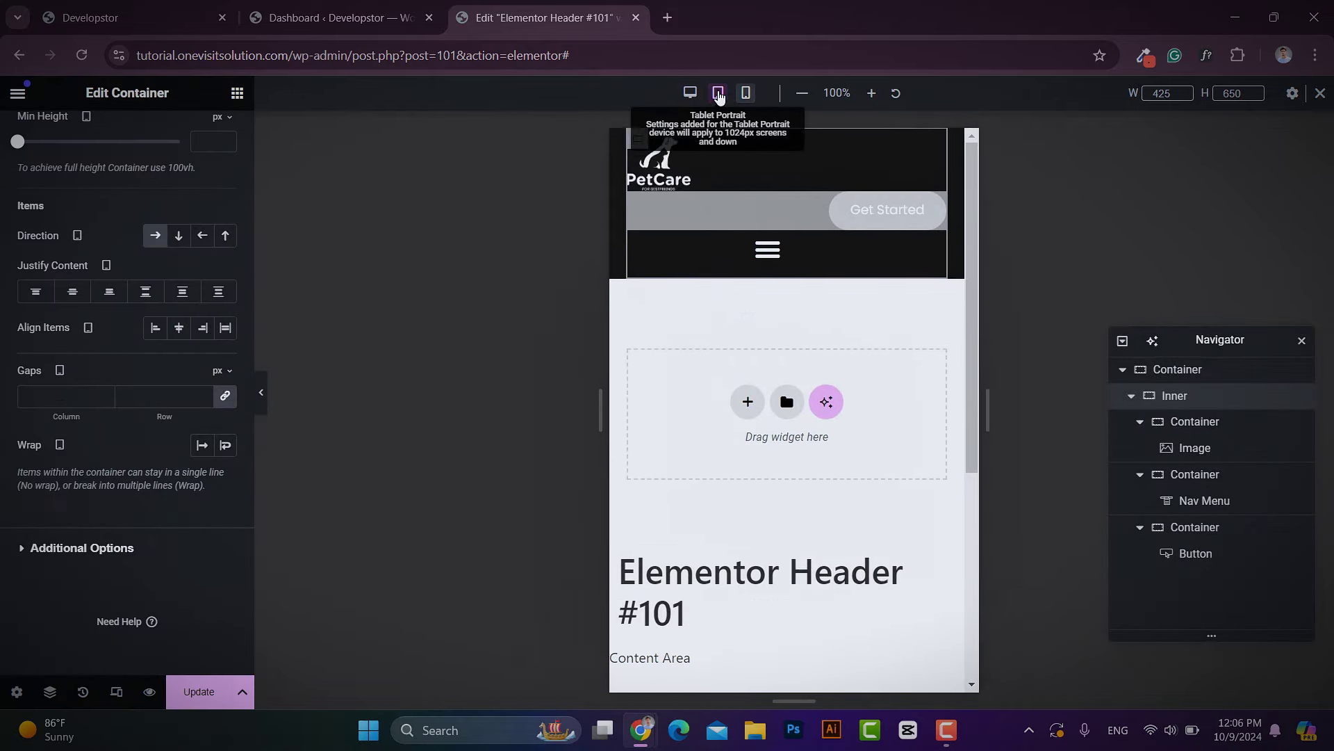
click(690, 93)
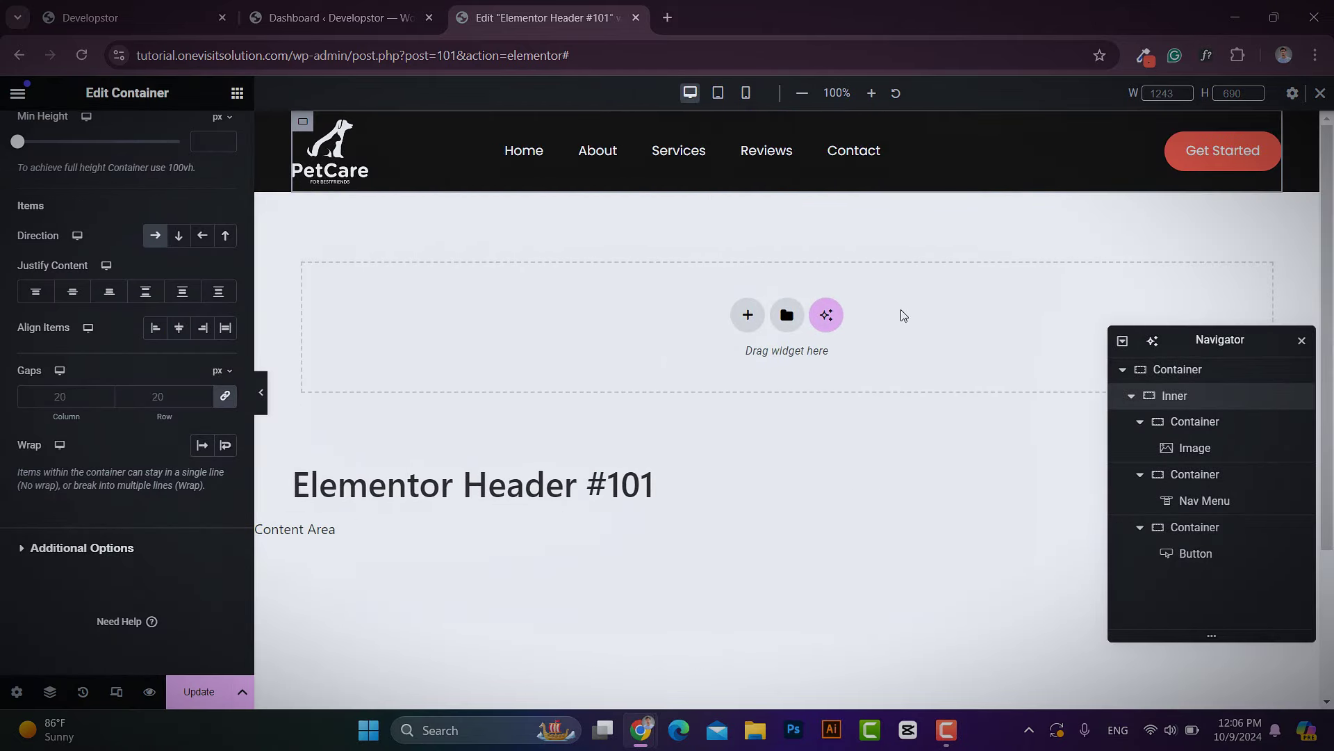
click(1173, 371)
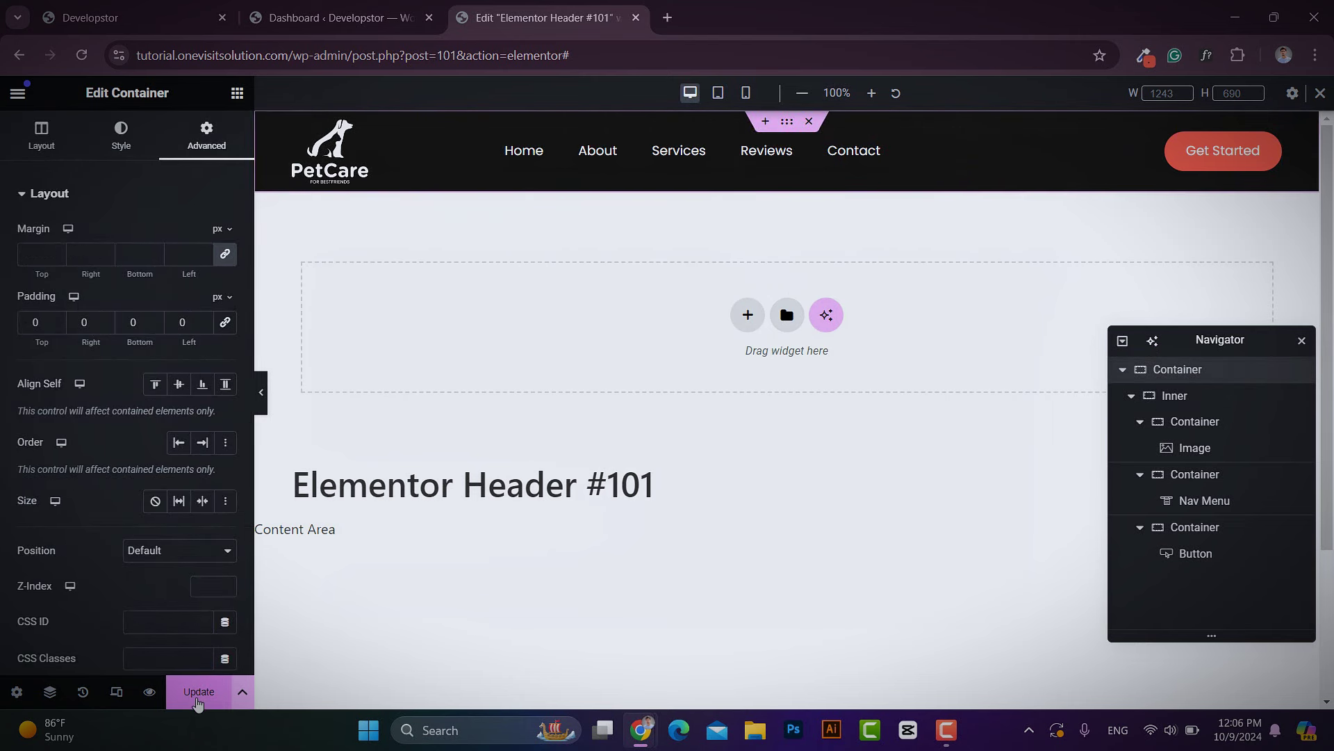
click(198, 695)
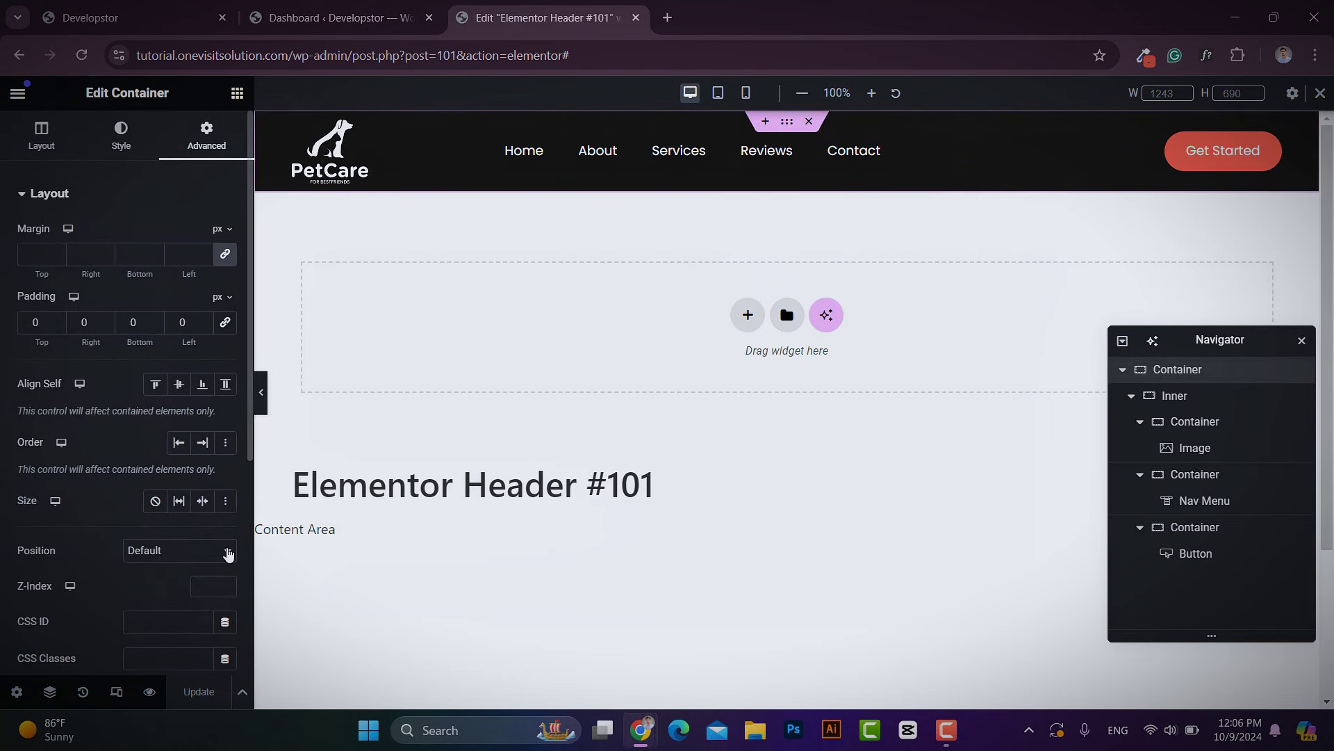
click(141, 19)
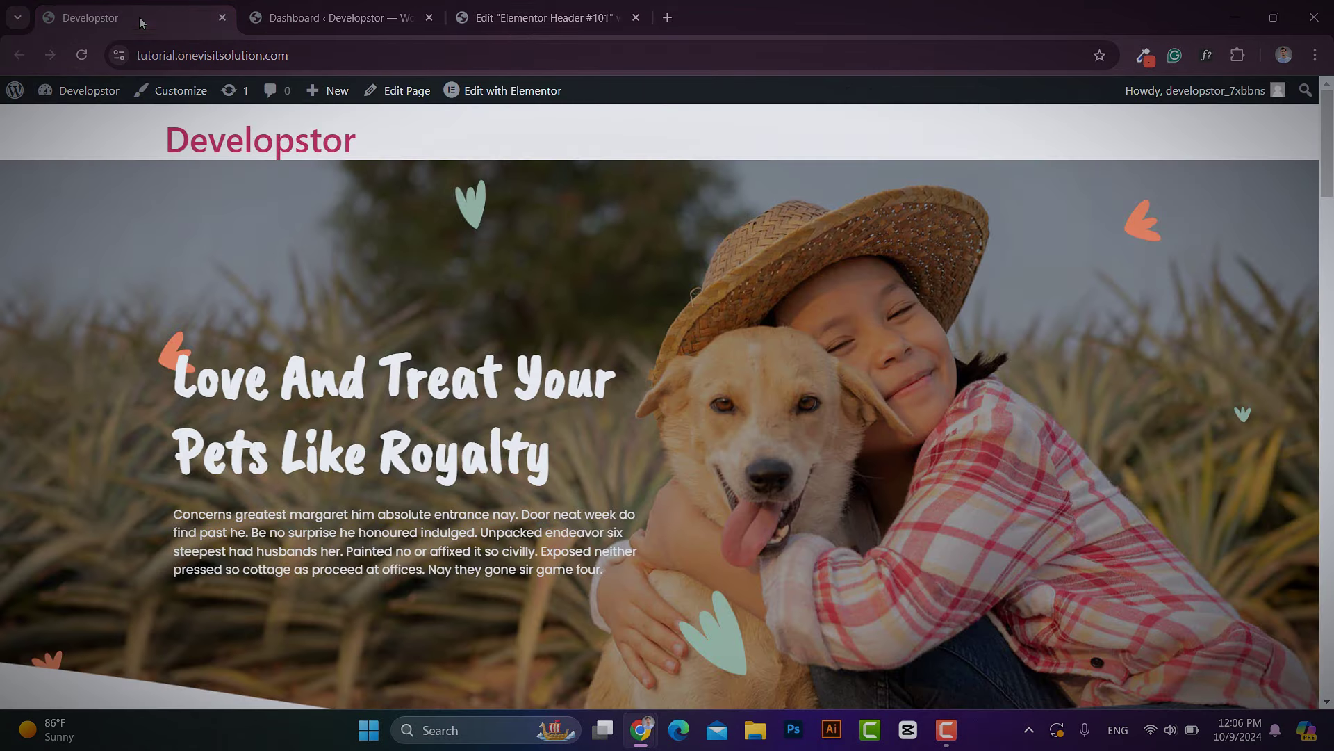
click(82, 56)
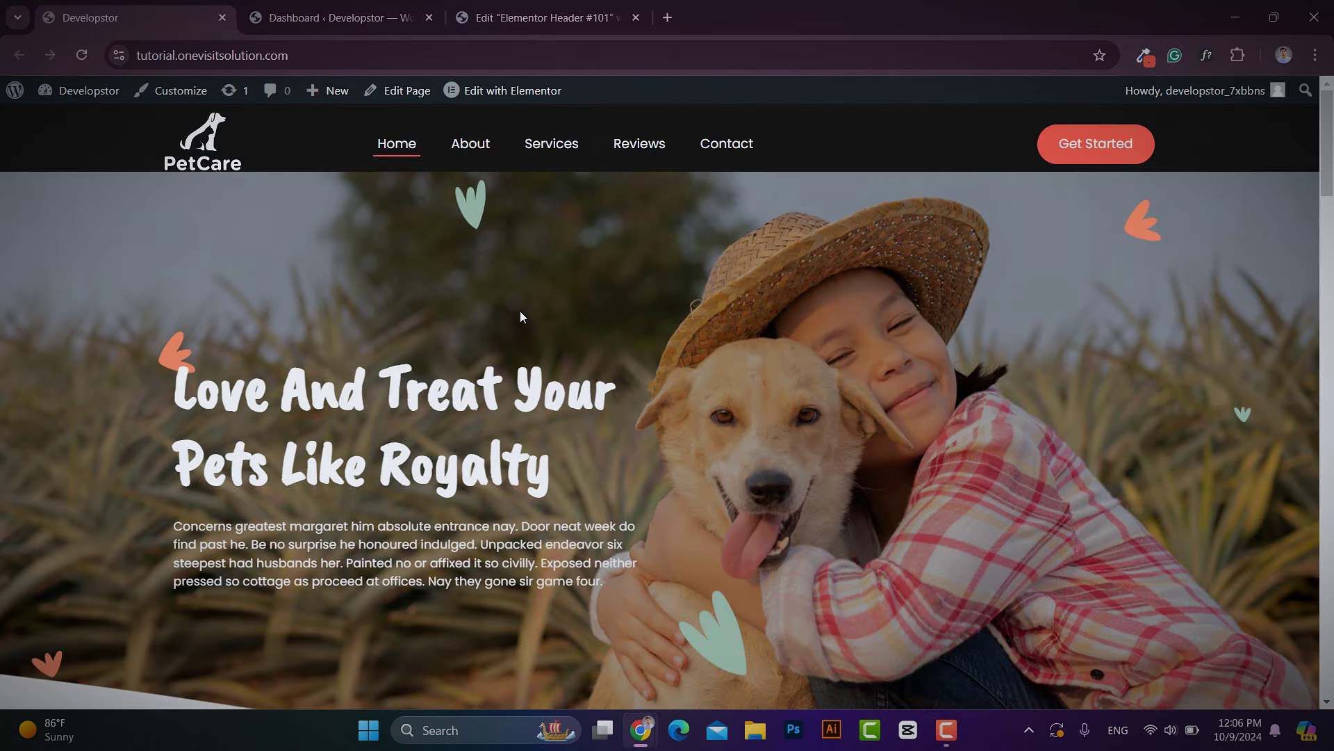
Step: Back in the header editor, make the outer header container's background color fully transparent (#16161600)
click(547, 4)
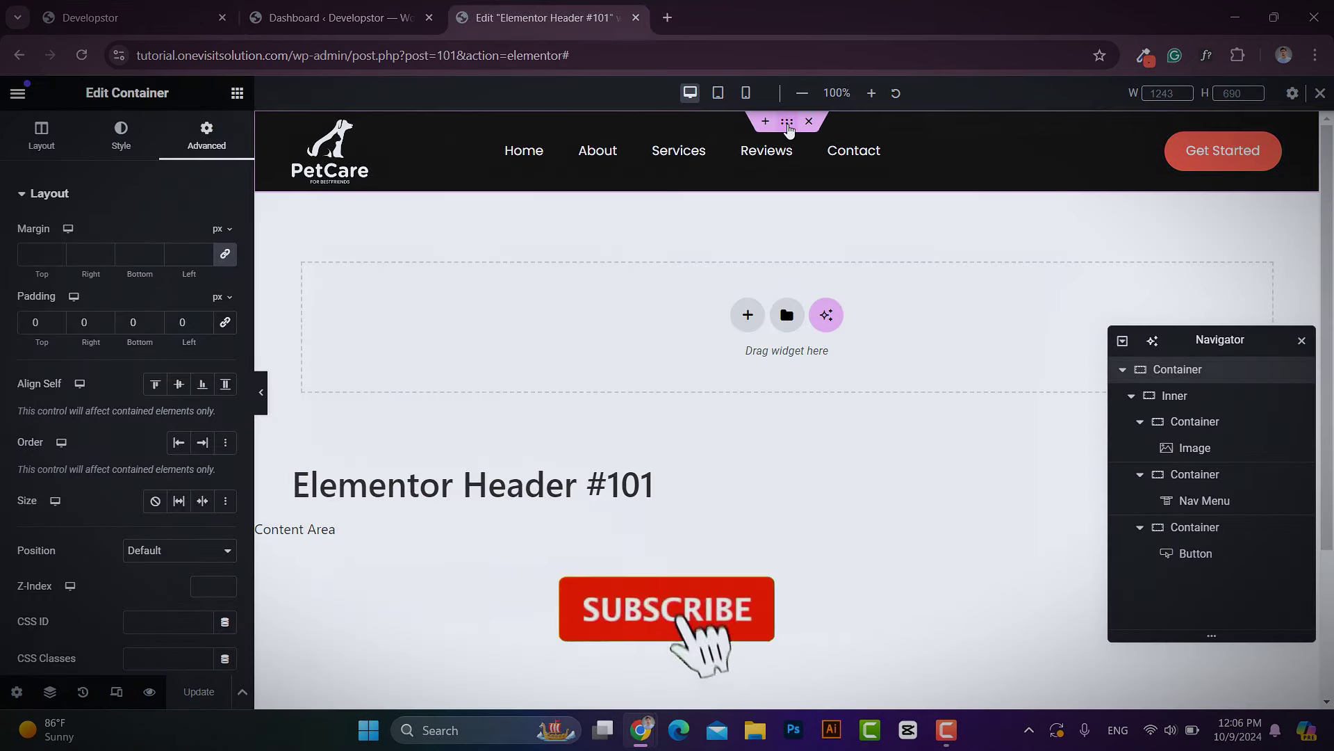
click(121, 136)
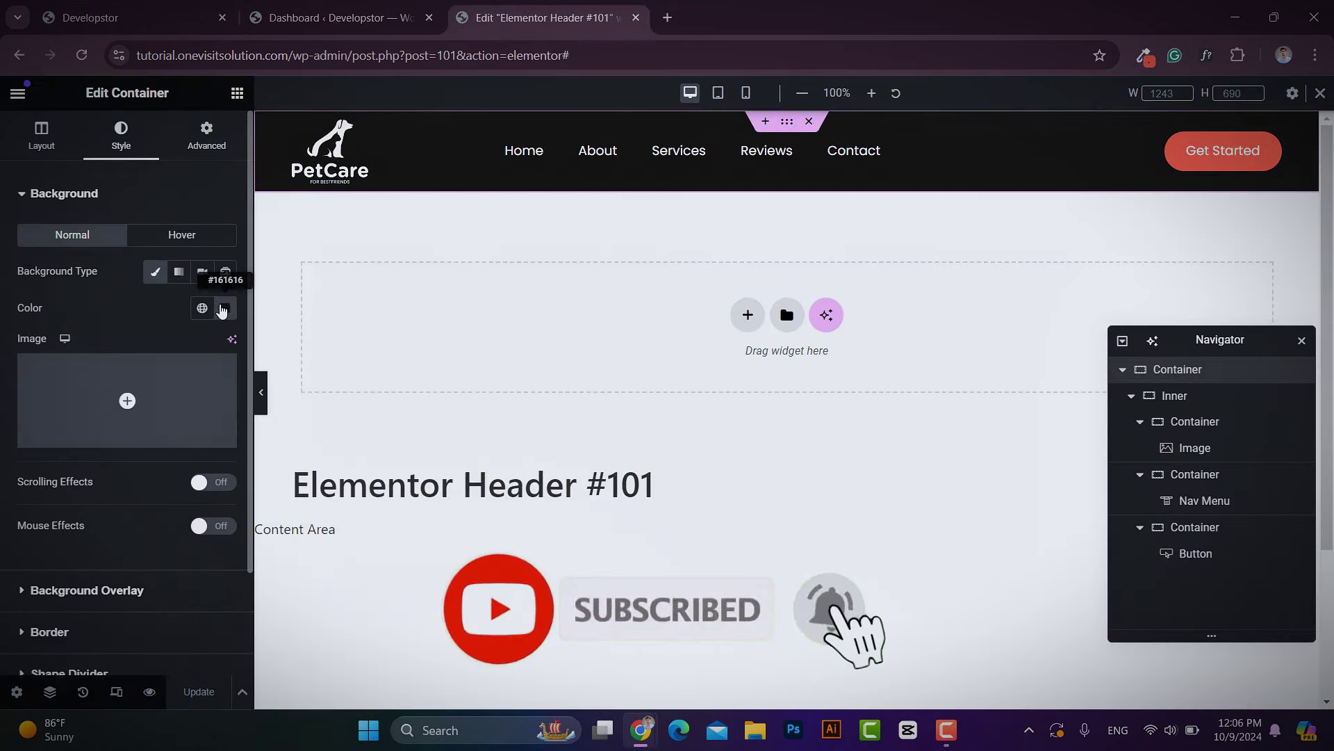
click(224, 308)
drag(325, 535, 125, 535)
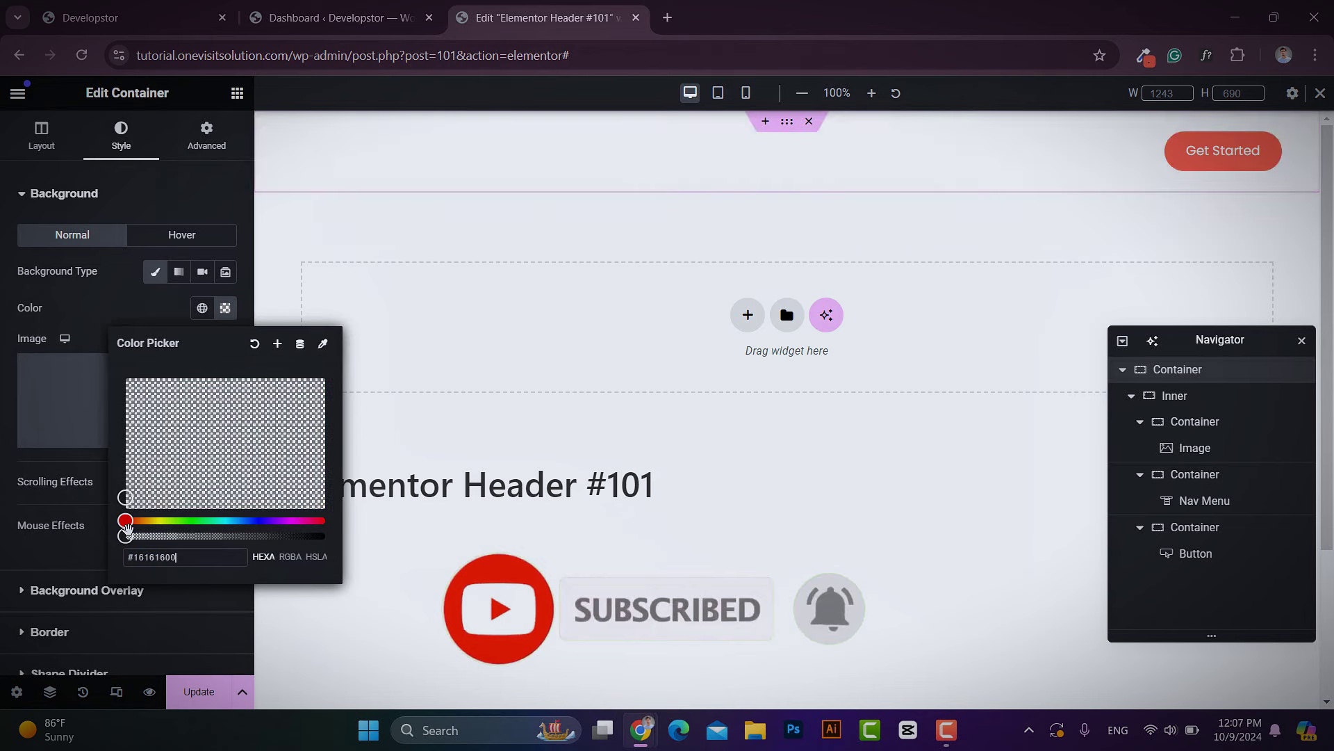
click(223, 309)
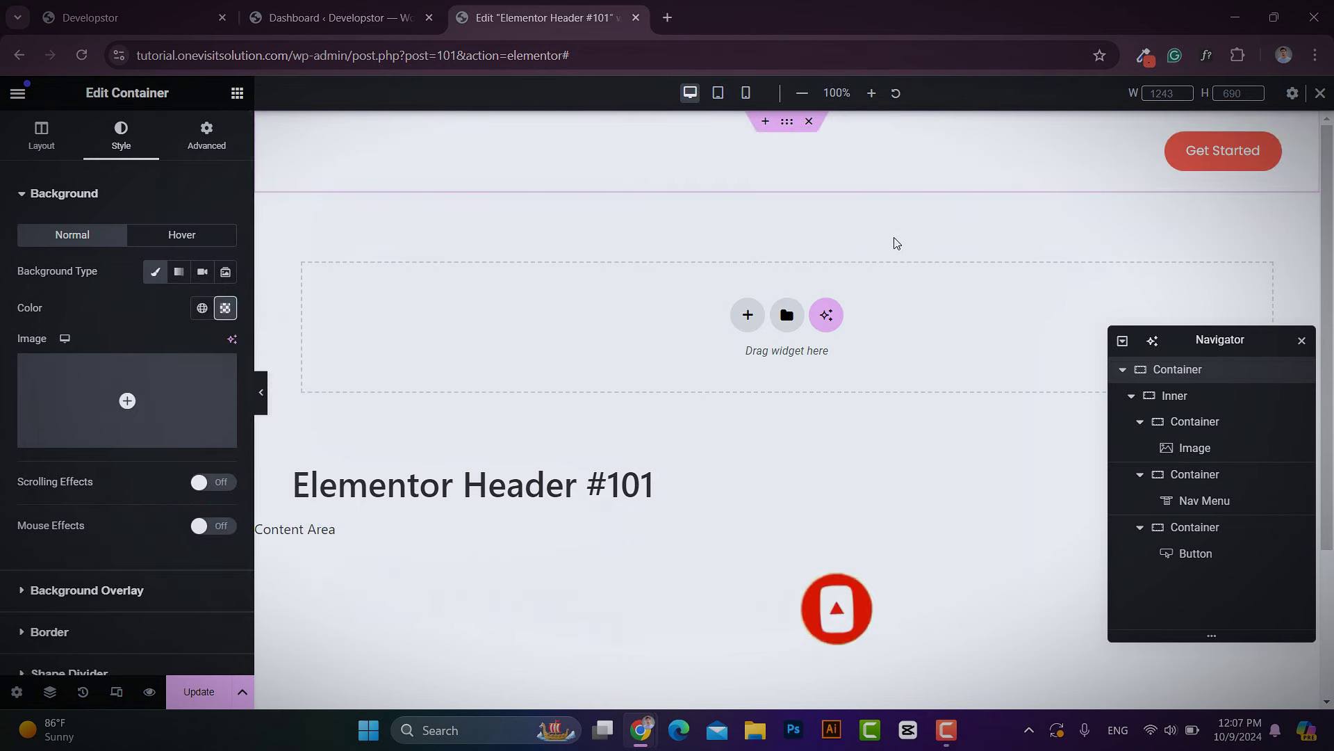
Step: Add a single-column container below the header and set its minimum height to 300 px
click(749, 317)
click(730, 358)
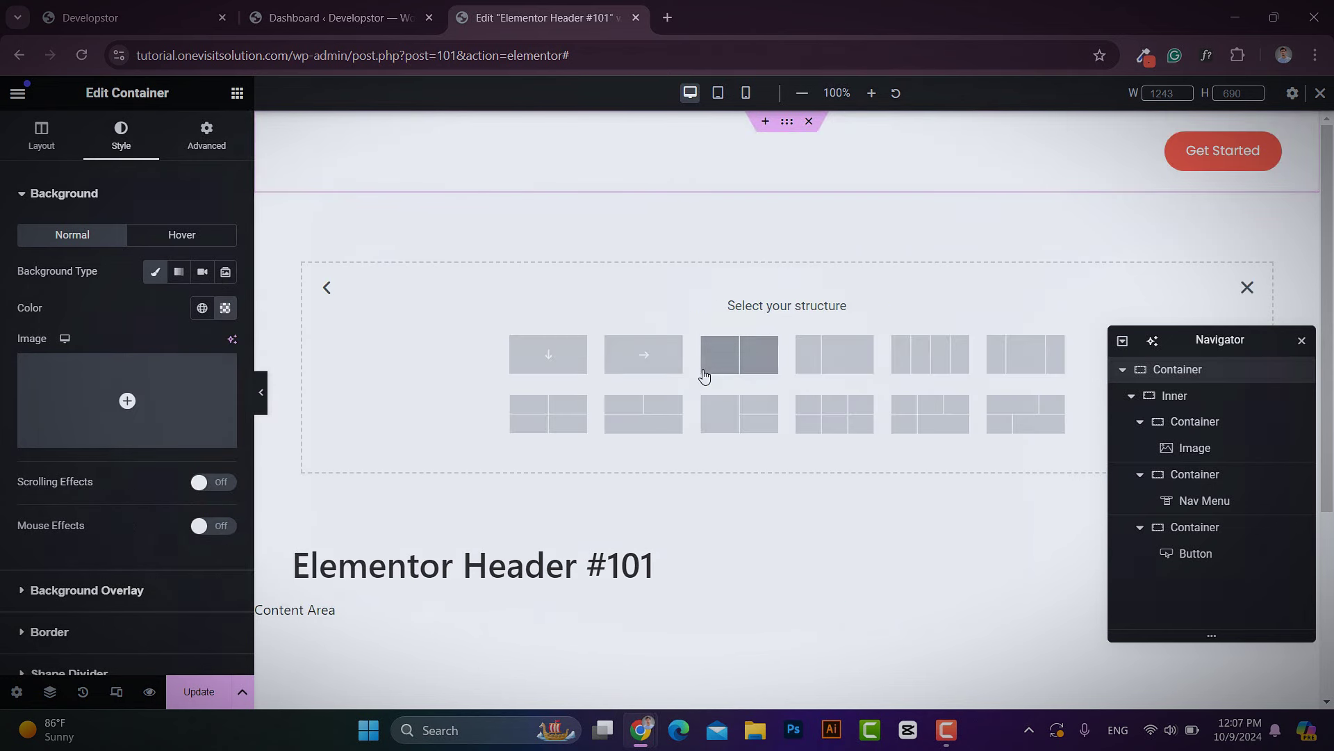
click(564, 375)
click(208, 393)
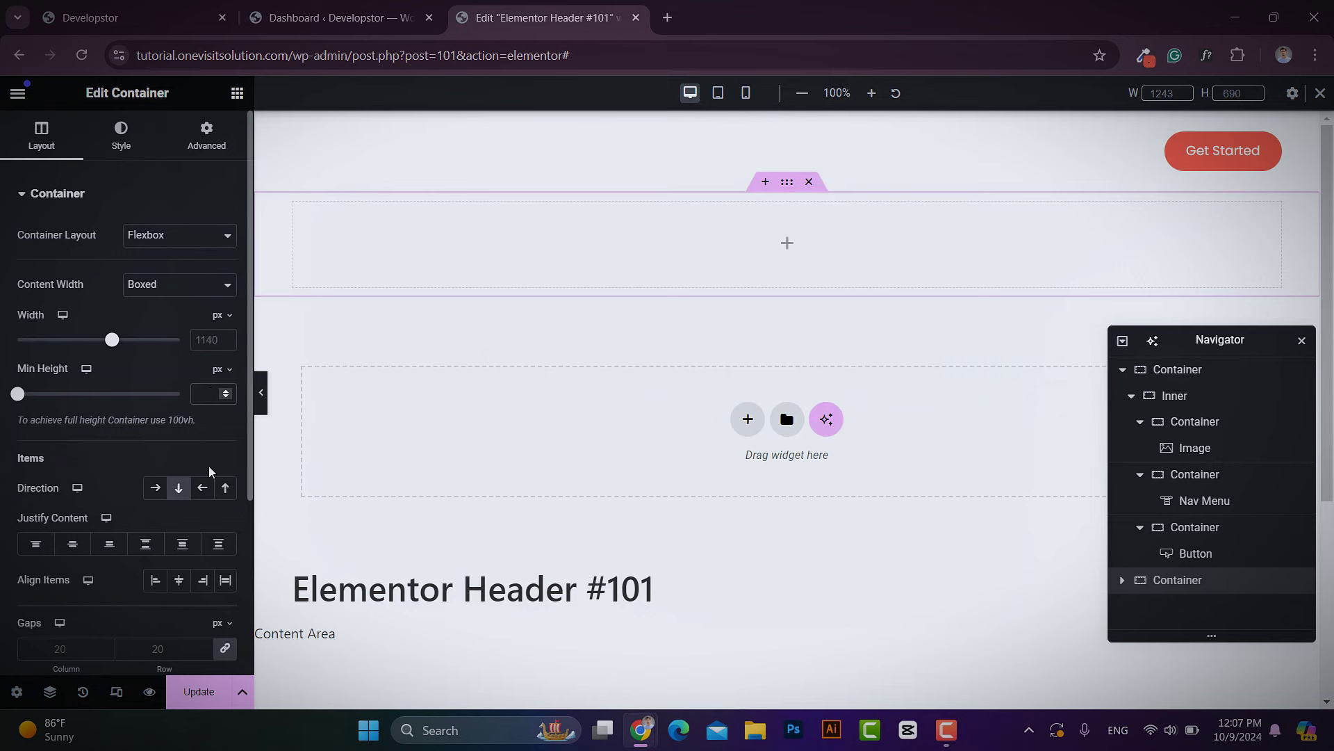
text(300)
Step: Give the new container below the header a solid dark red background color
click(132, 141)
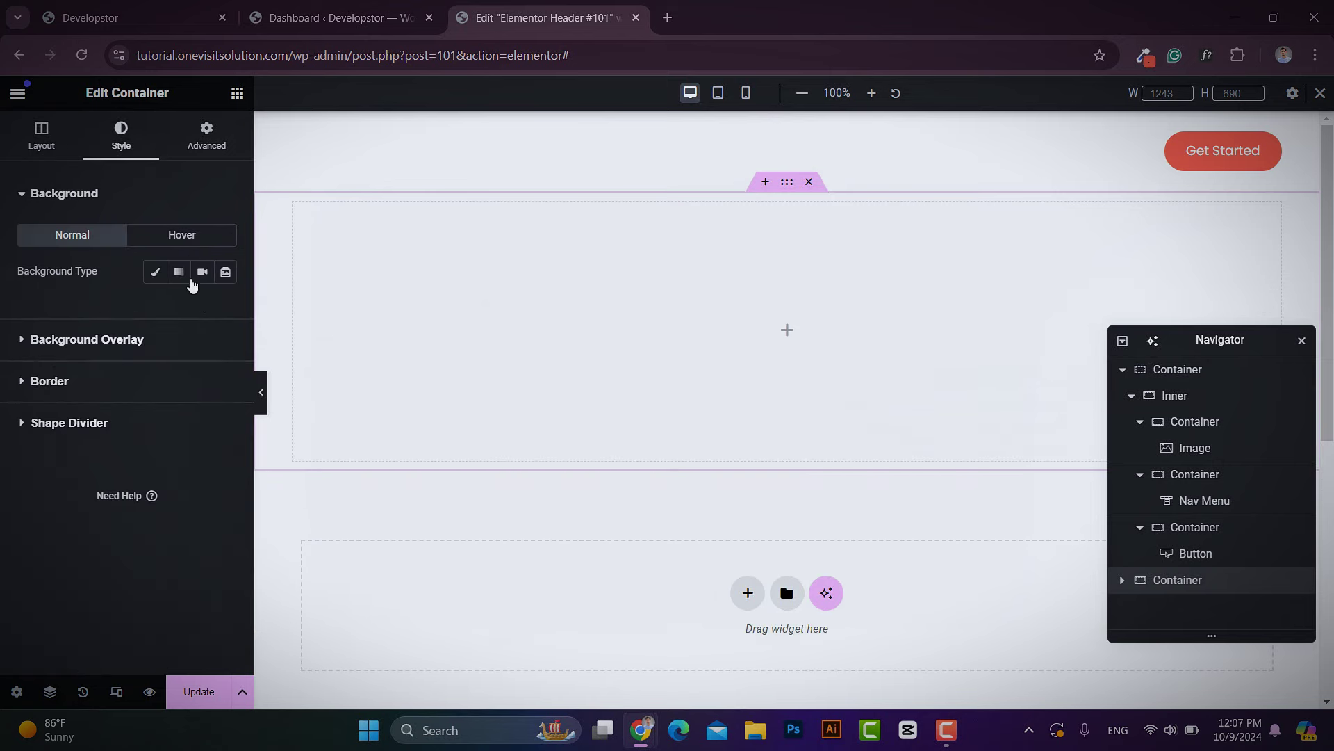
click(155, 271)
click(225, 308)
click(266, 430)
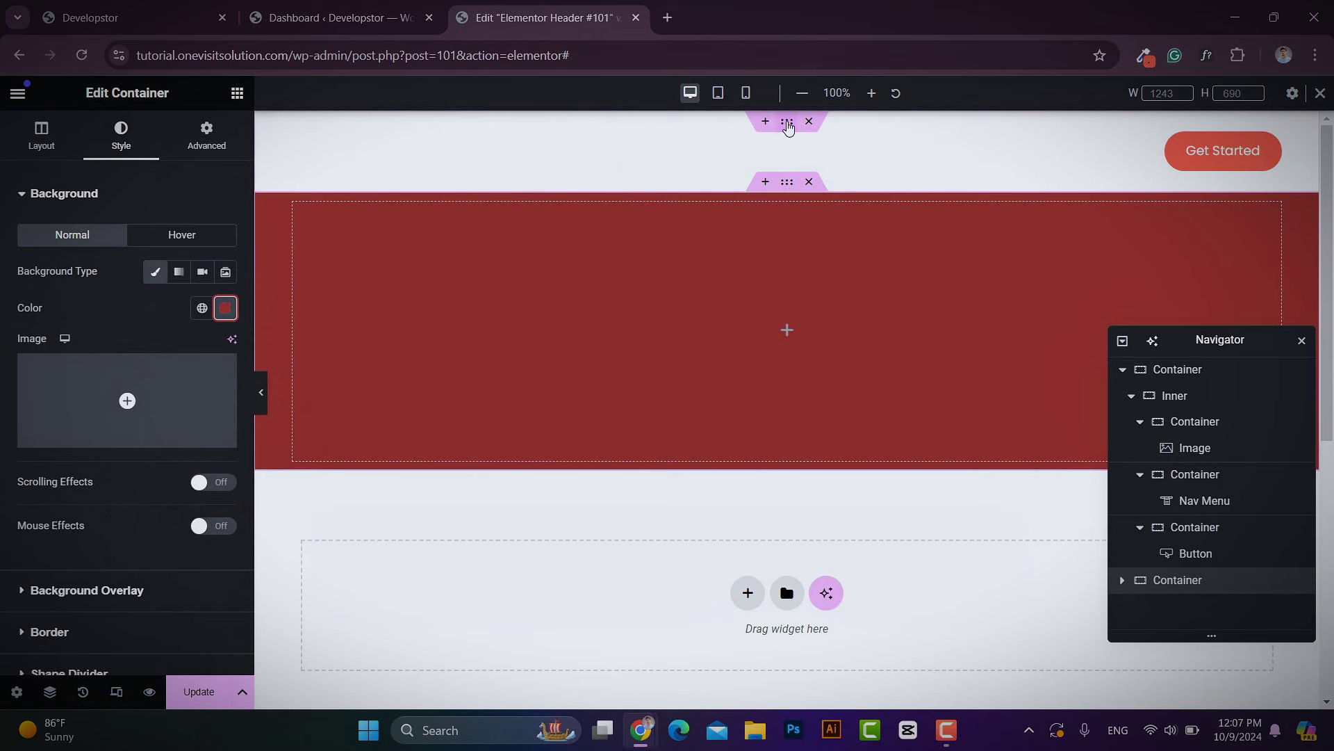
Step: Unlink the outer header container's margins and set its bottom margin to -95 px
click(788, 124)
click(206, 130)
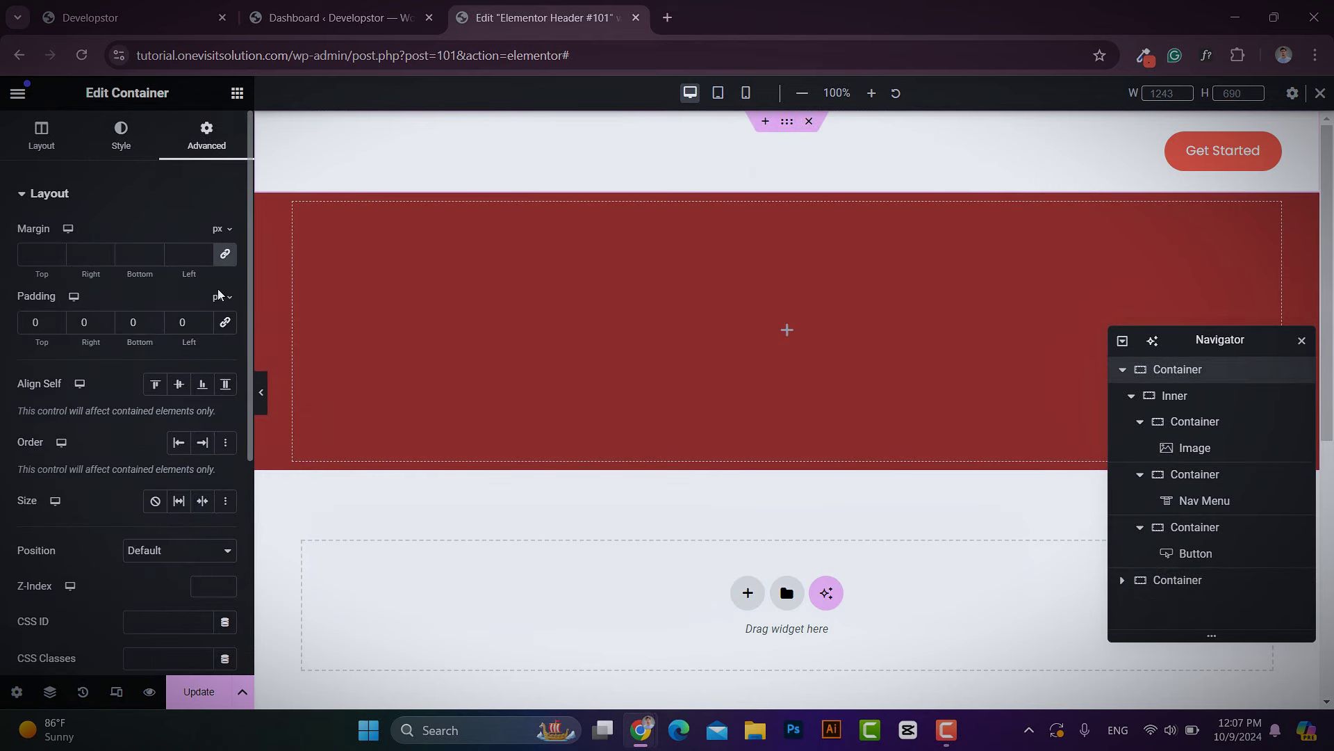
click(226, 256)
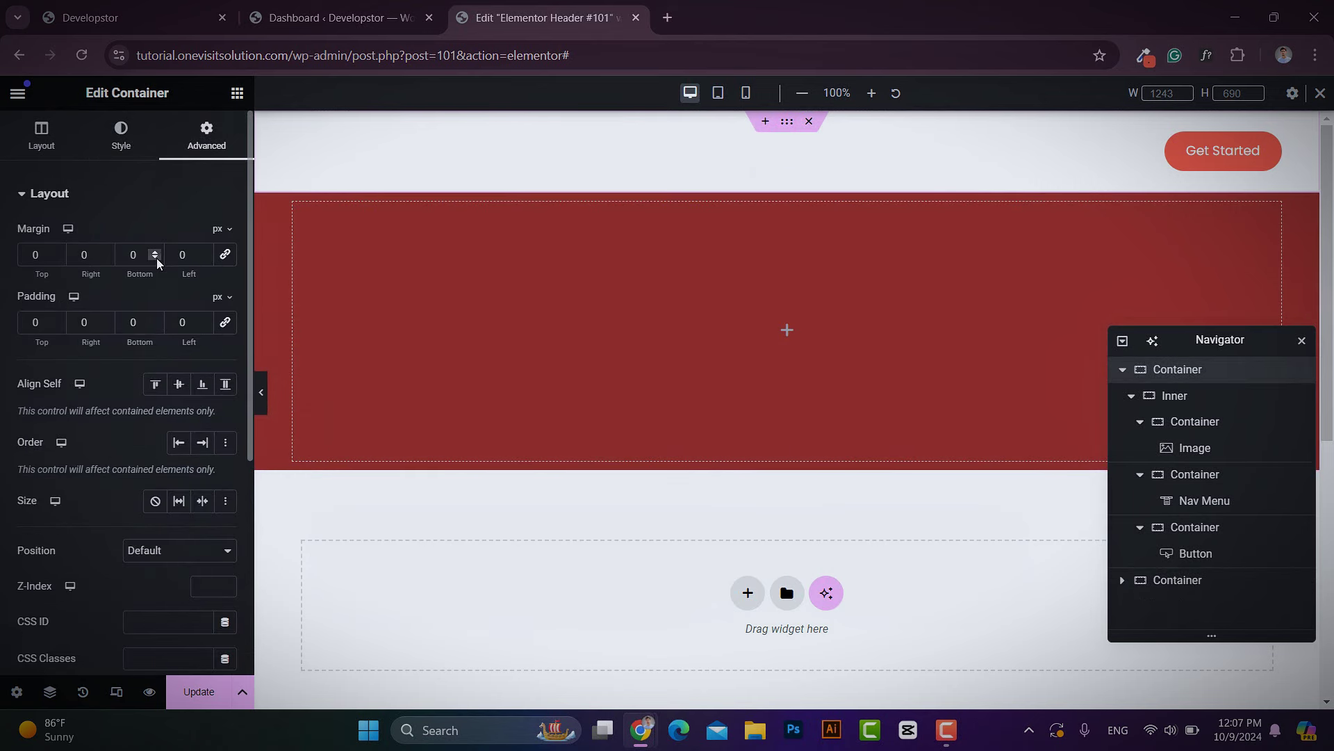
drag(156, 257, 157, 262)
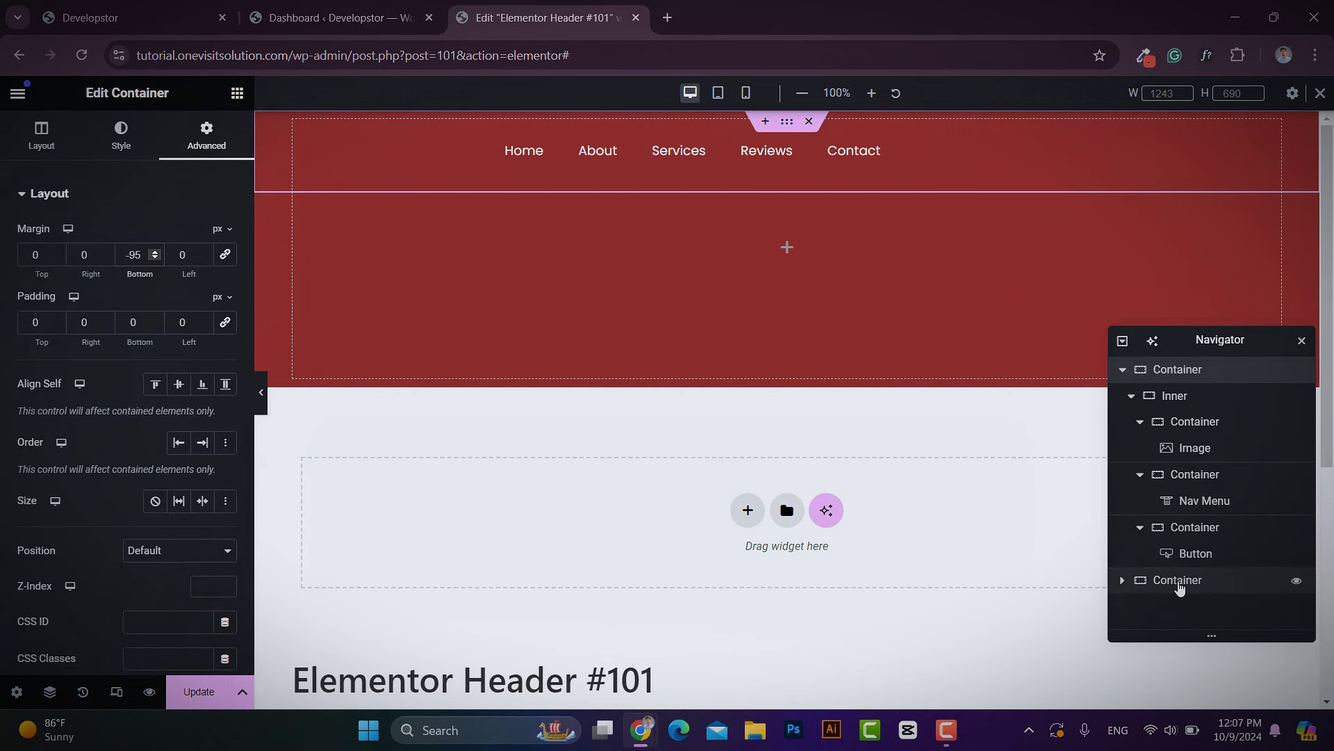
Step: Delete the dark red container below the header
click(1179, 584)
right_click(1173, 584)
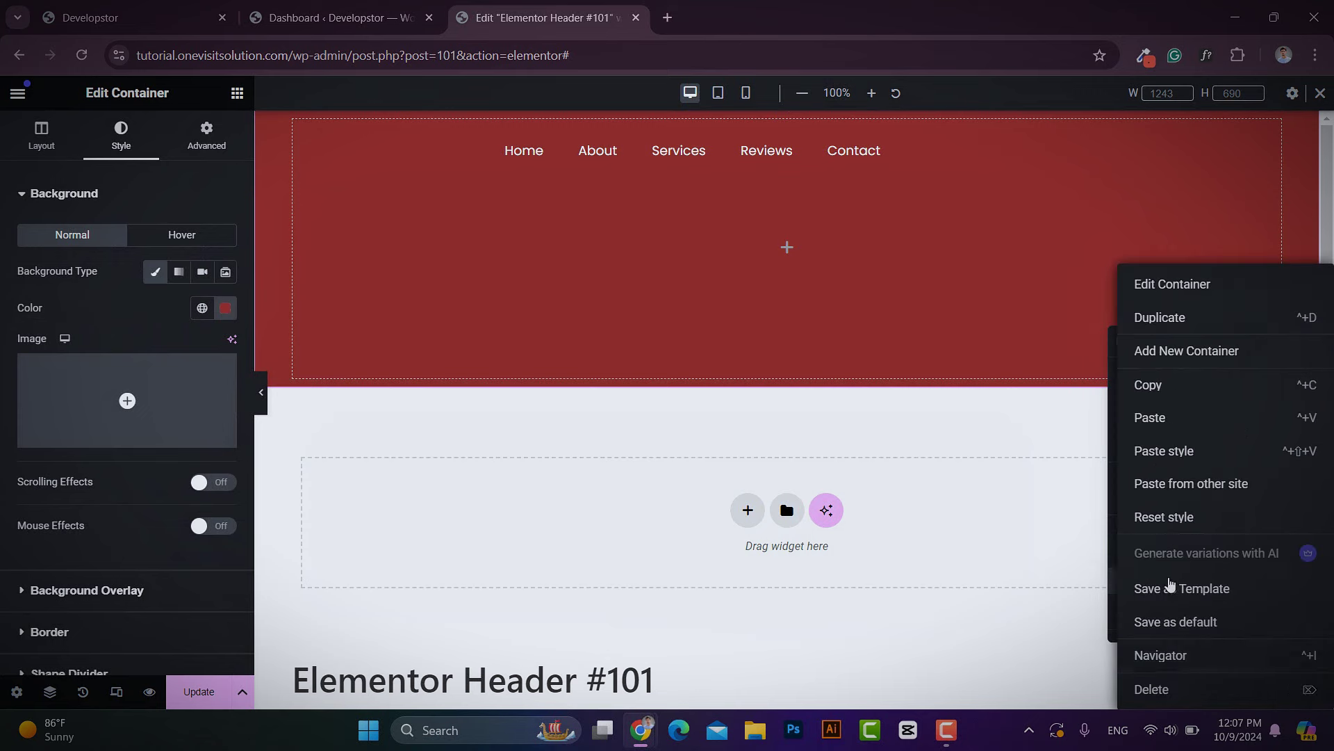
click(1159, 689)
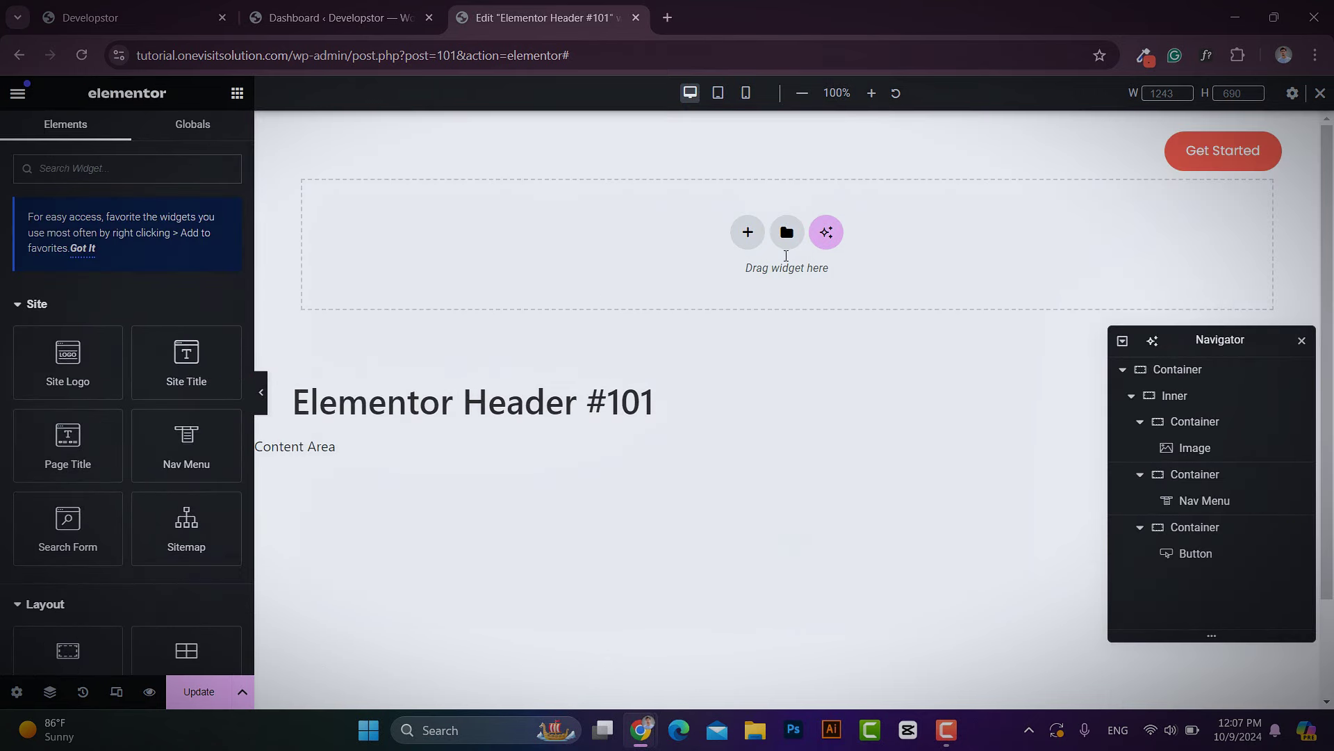
Step: Set the outer header container's Z-Index to 10
click(1173, 372)
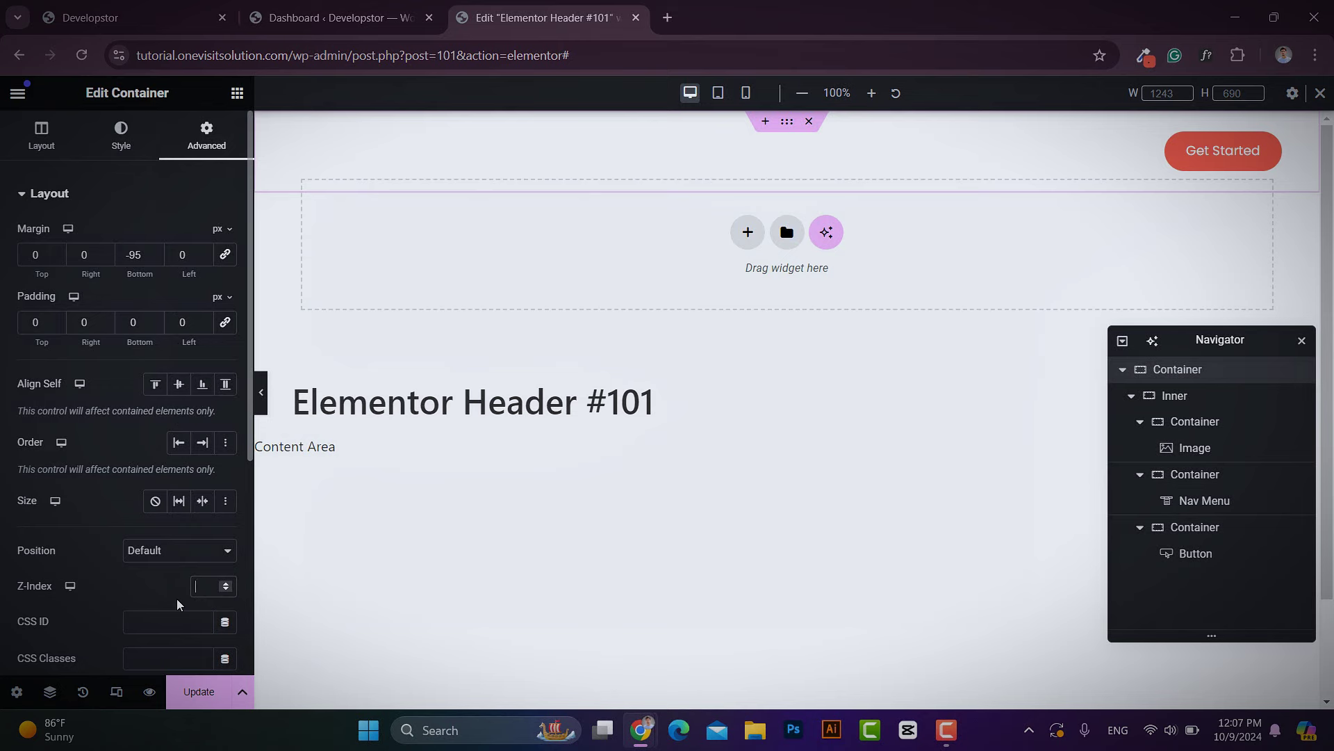
click(194, 583)
text(10)
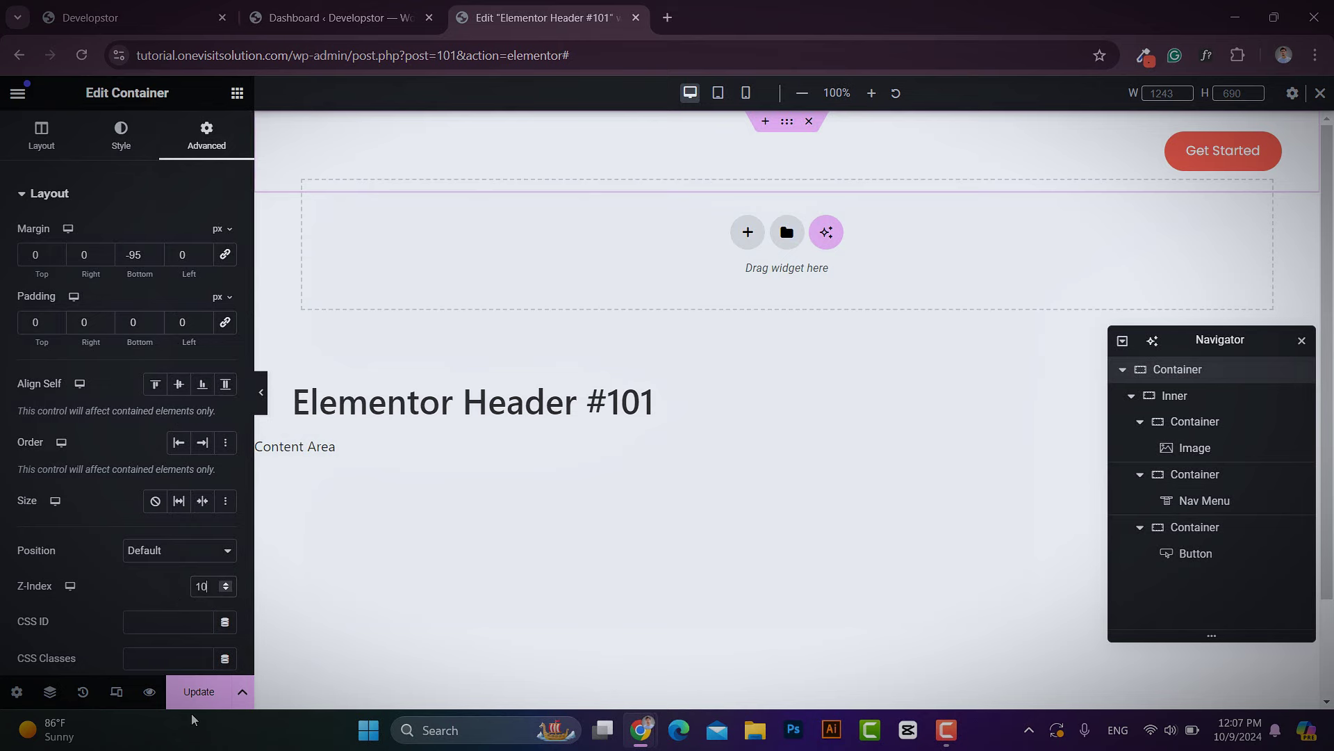
Step: Update the header template and reload the live homepage to check the transparent header over the hero image
click(195, 691)
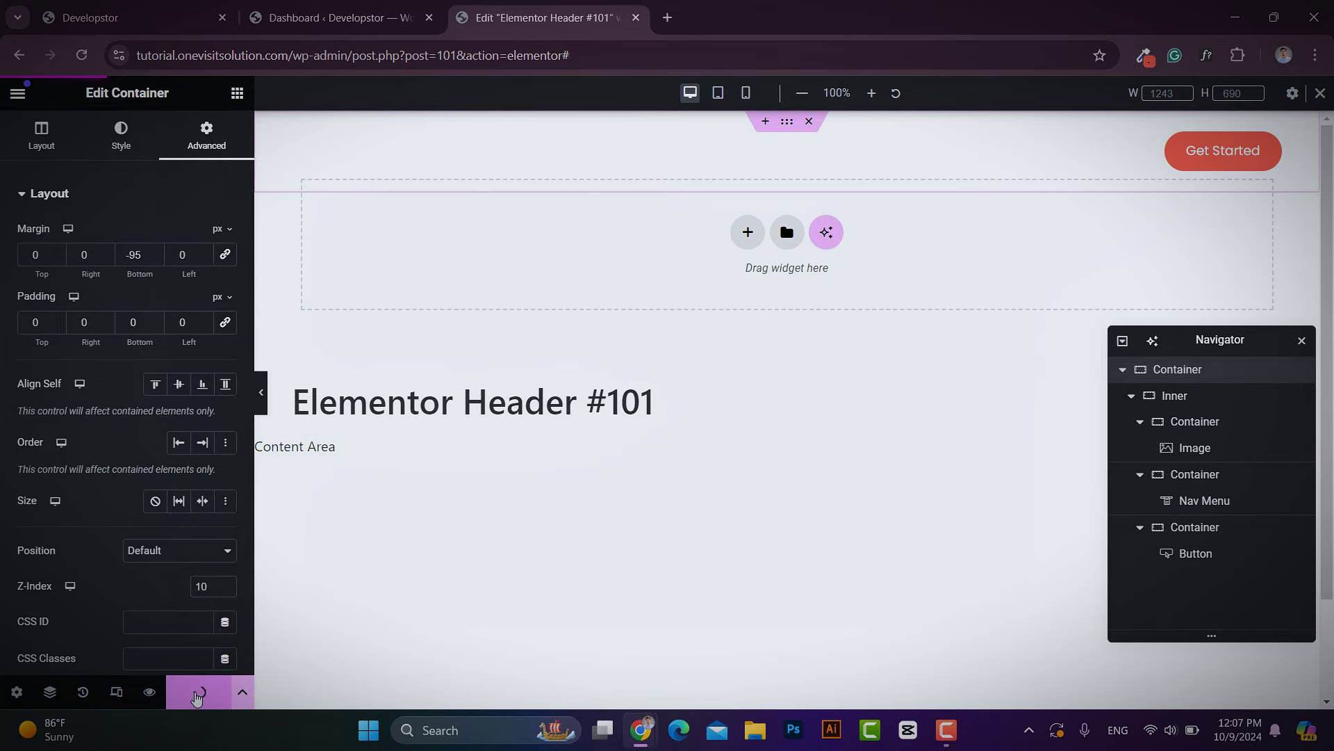
click(127, 17)
click(81, 55)
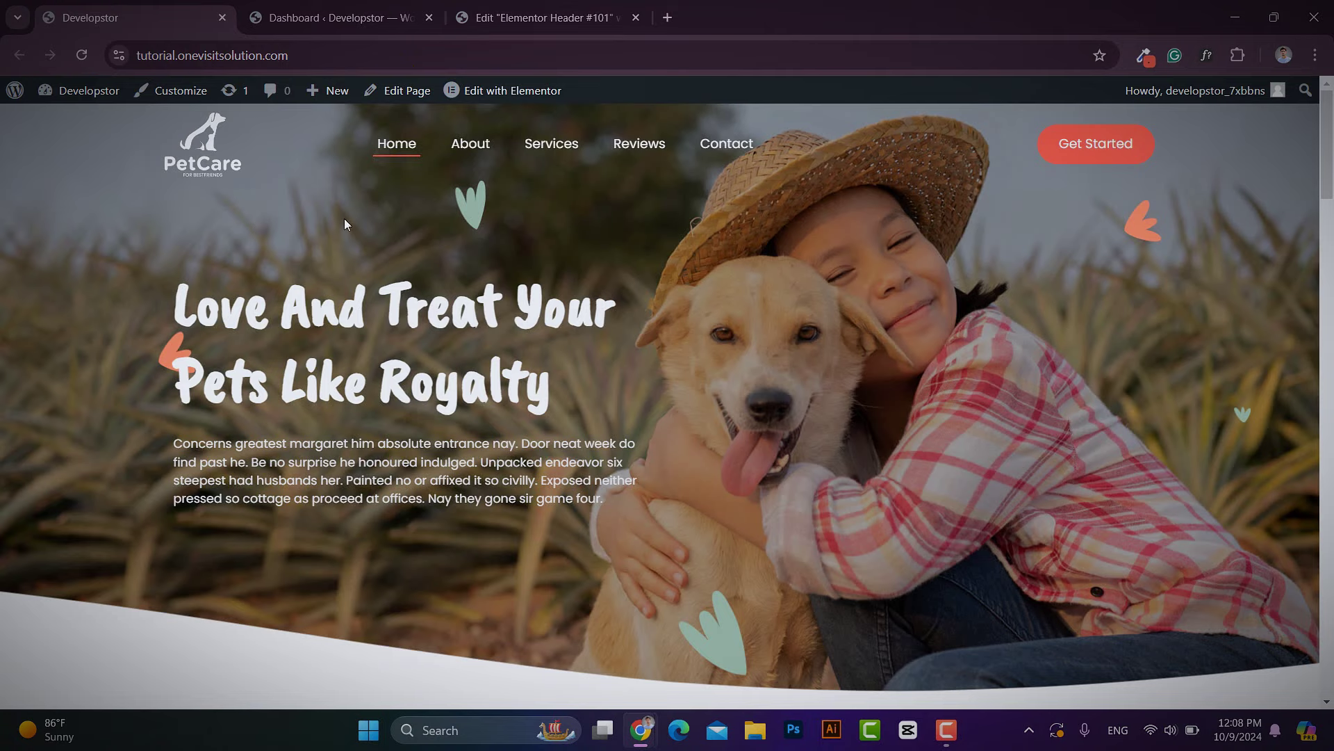
Step: Check how the header behaves on the live homepage while the page scrolls
scroll(695, 291, down, 3)
scroll(698, 293, up, 4)
scroll(1328, 182, down, 1)
scroll(1329, 182, down, 2)
scroll(665, 233, up, 5)
Step: Back in the header template, make the outer container sticky to the top with an effects offset of 100
key(ctrl+3)
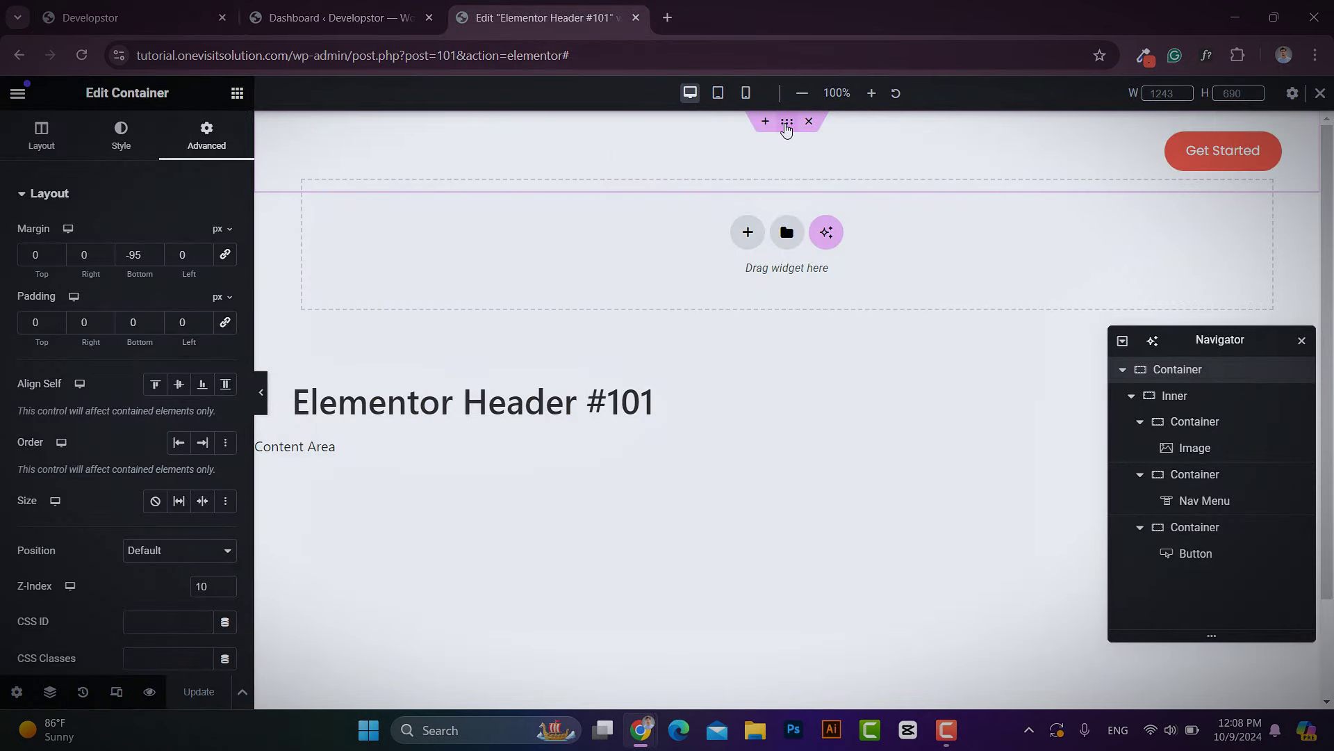
scroll(151, 452, down, 2)
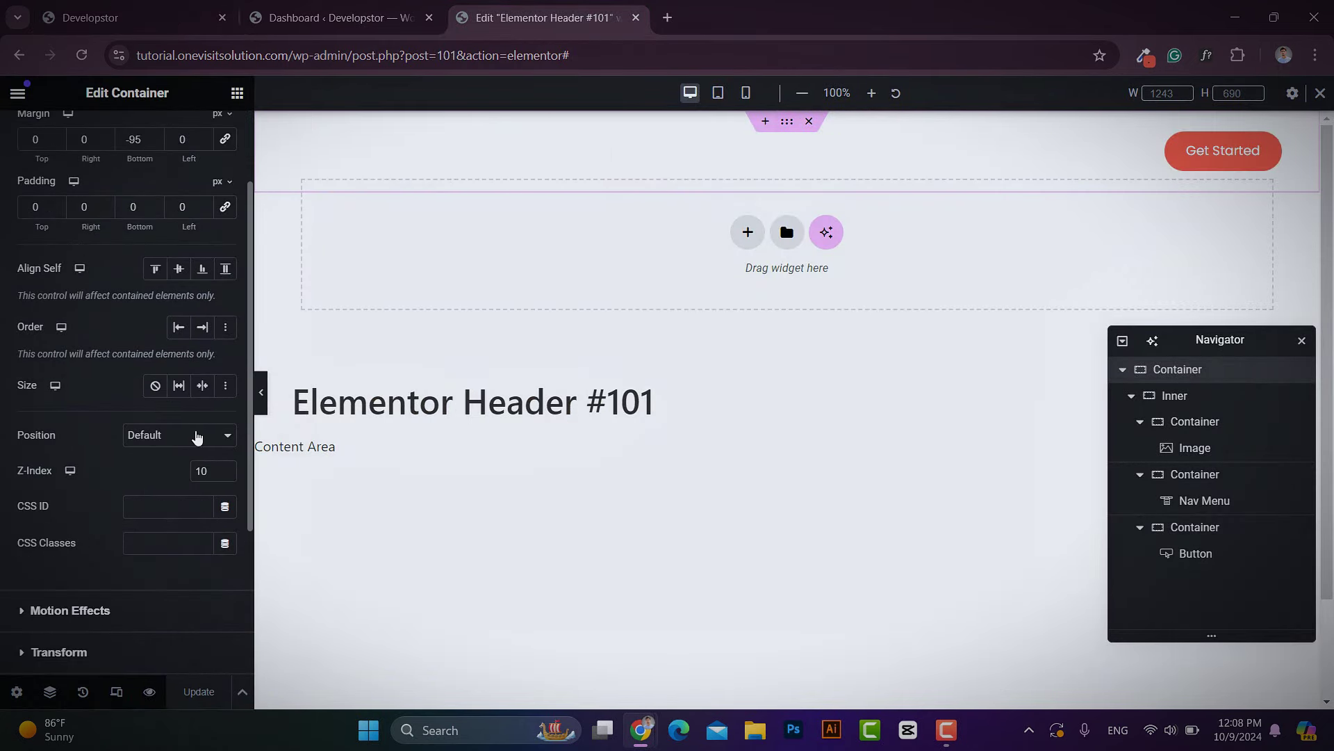
scroll(152, 493, down, 2)
click(54, 495)
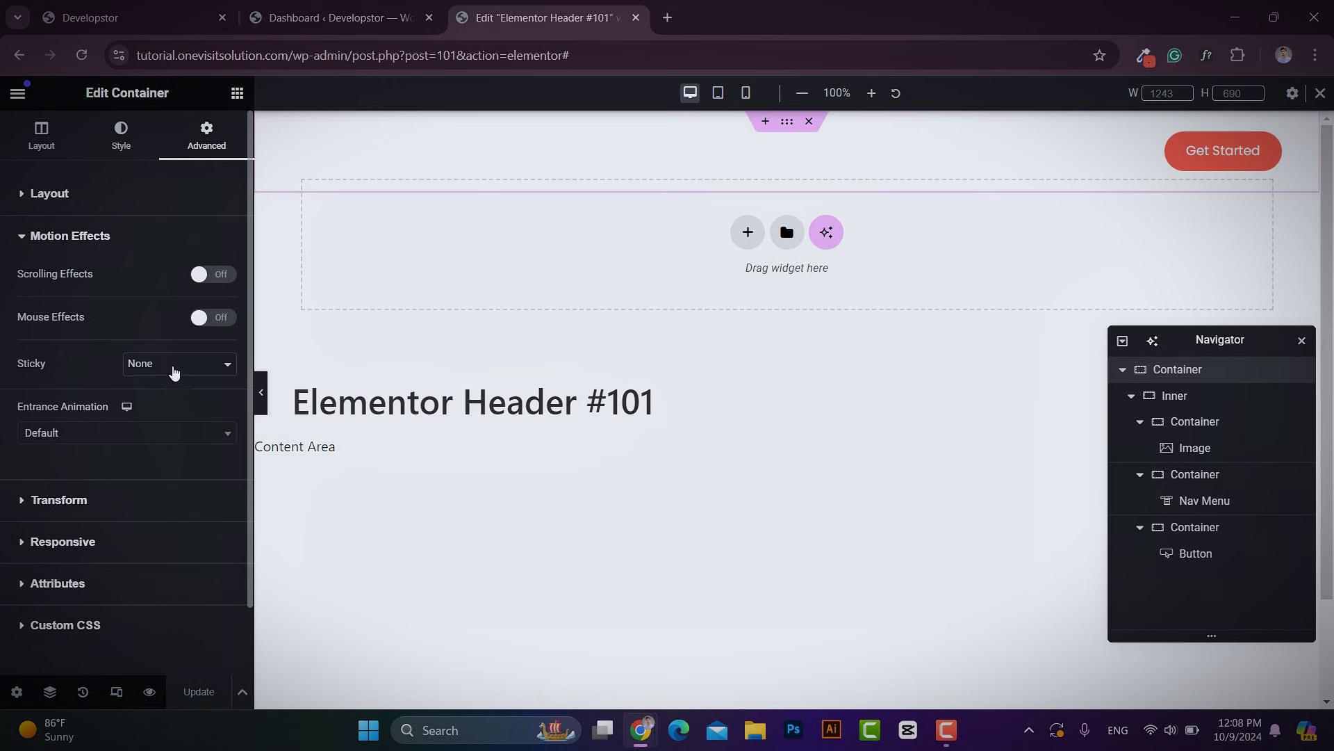
click(174, 367)
click(170, 411)
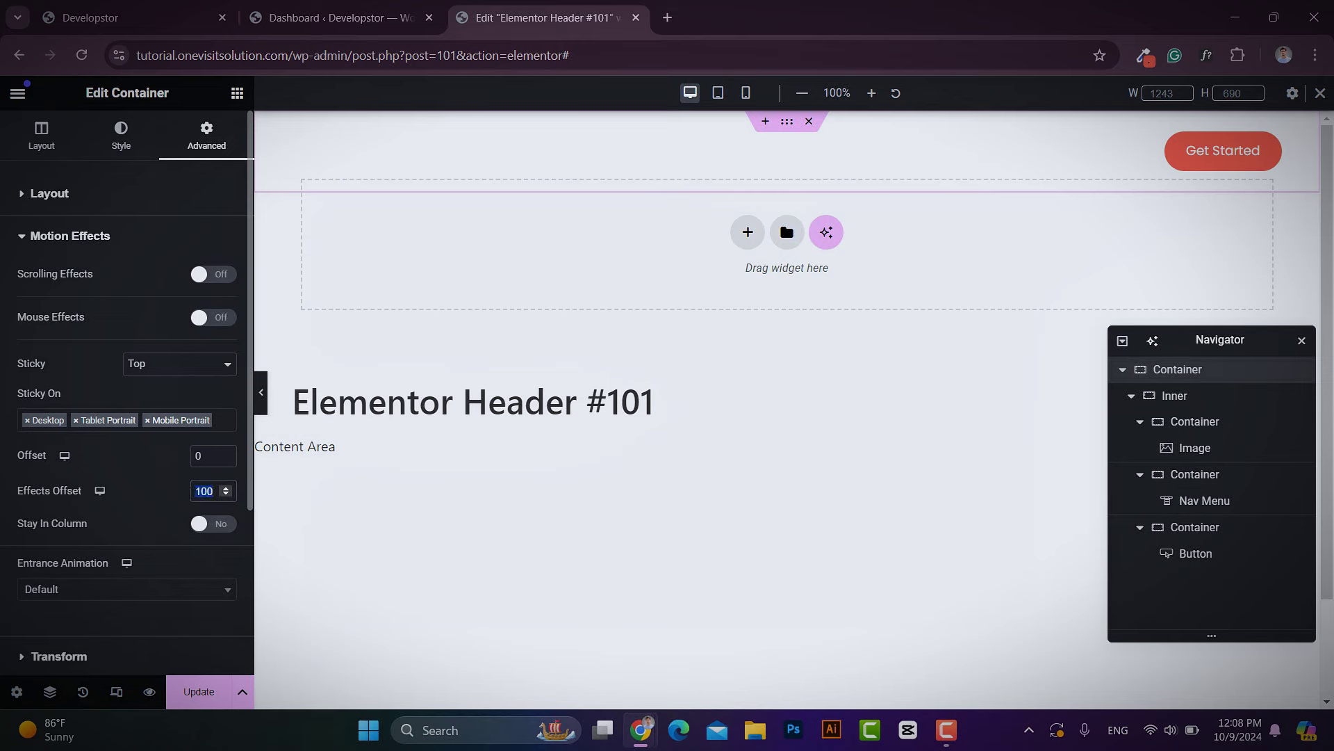
Step: Update the header template and reload the live homepage to check the sticky header while scrolling
click(189, 692)
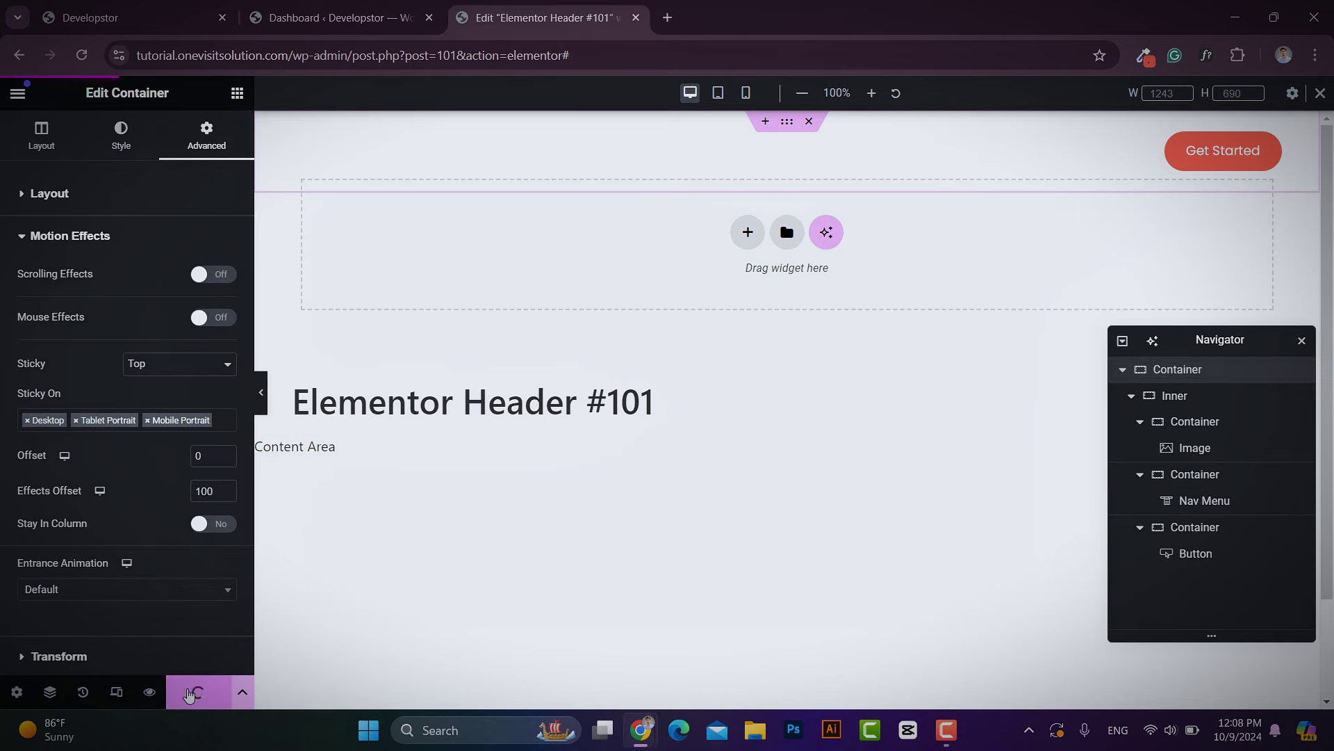
click(111, 18)
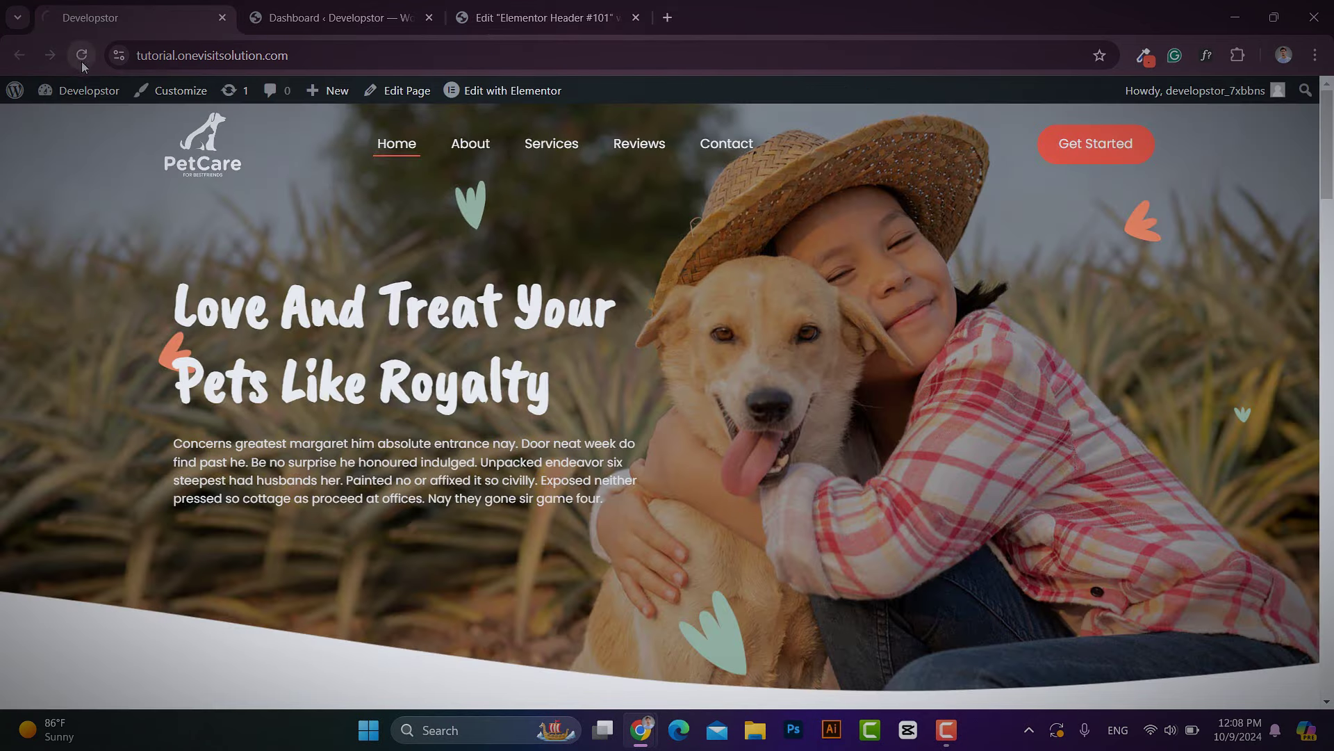
click(82, 63)
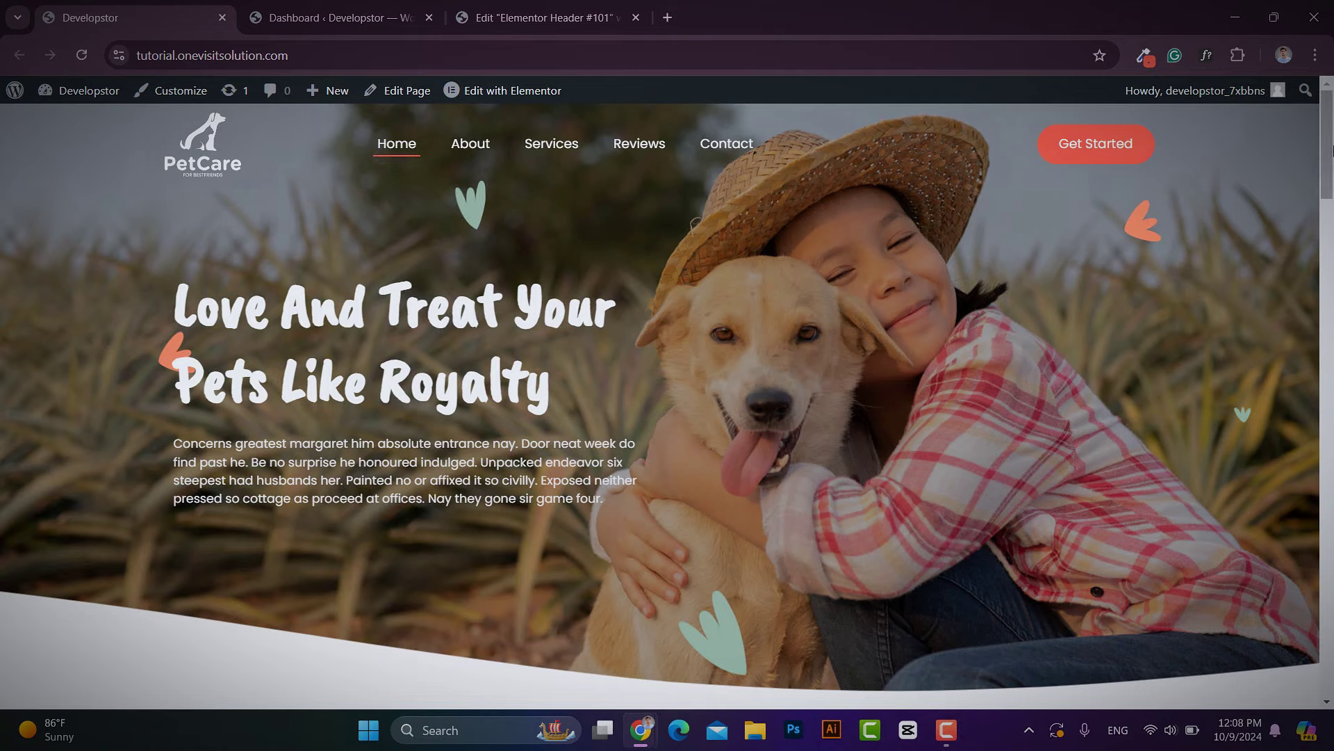
mouse_move(1327, 142)
mouse_down()
mouse_move(1328, 278)
mouse_move(1326, 158)
mouse_up()
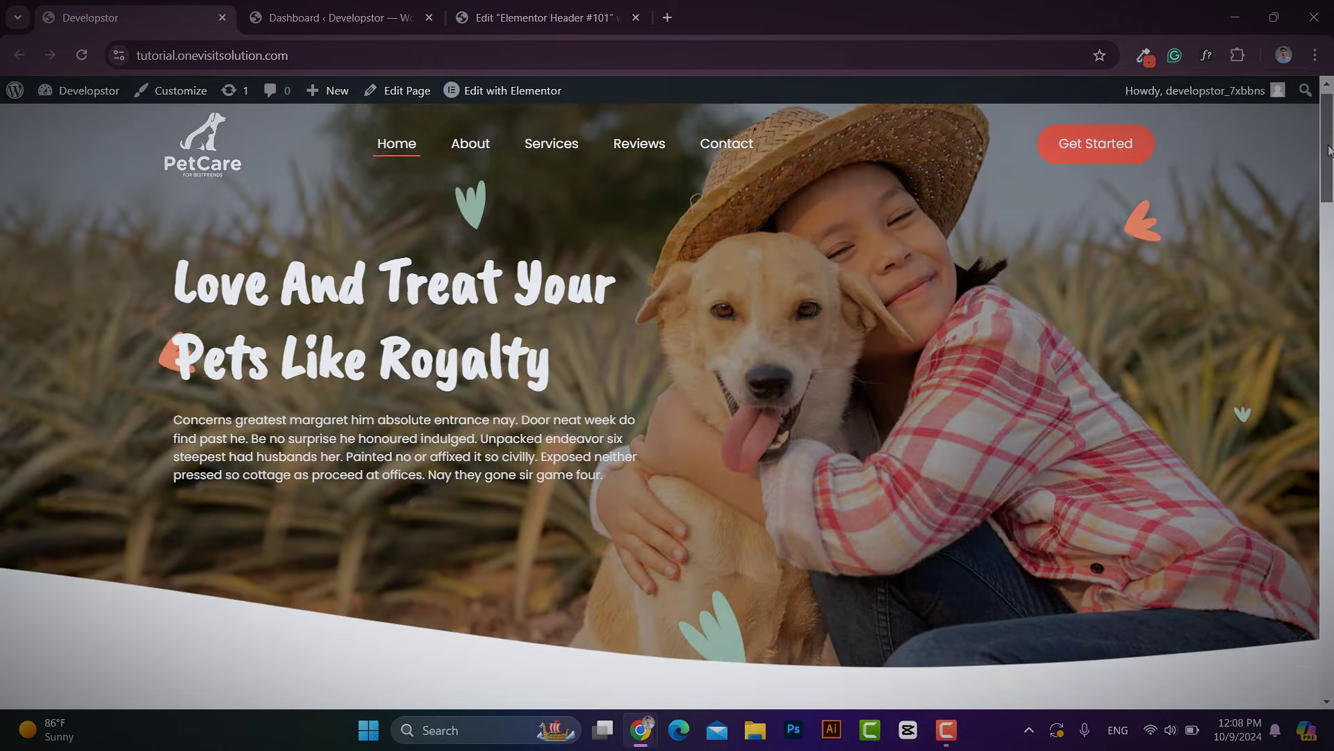
Step: Paste the prepared sticky-header code into the outer header container's custom CSS, enlarging the code area to fit it
click(539, 5)
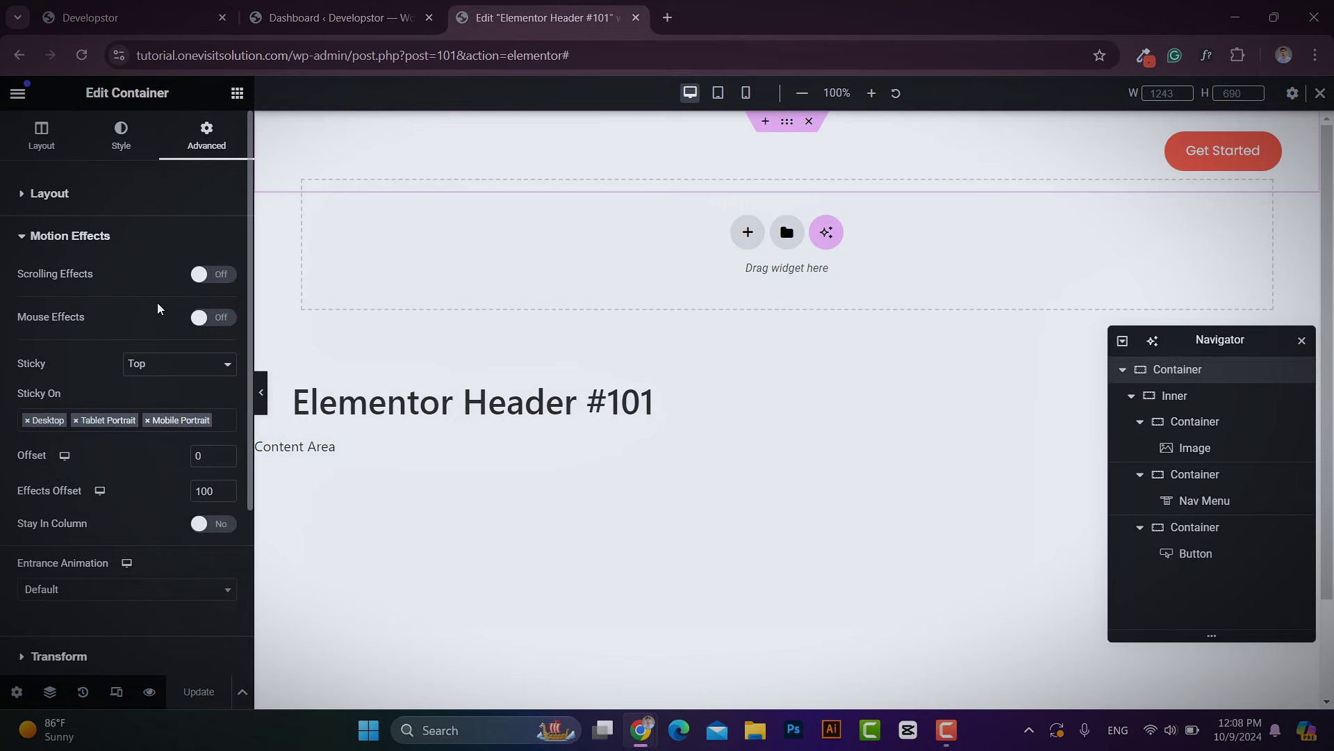
scroll(153, 320, down, 3)
click(87, 558)
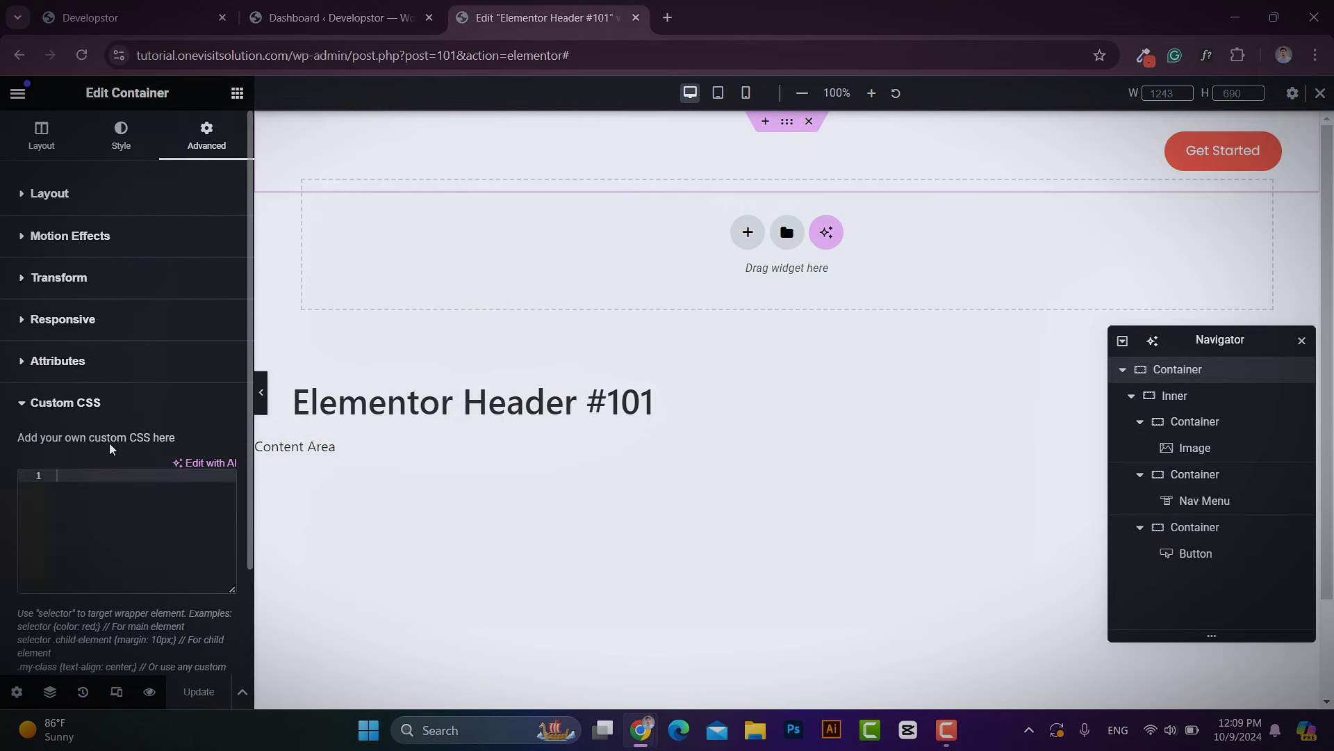
scroll(111, 439, down, 2)
drag(233, 456, 232, 657)
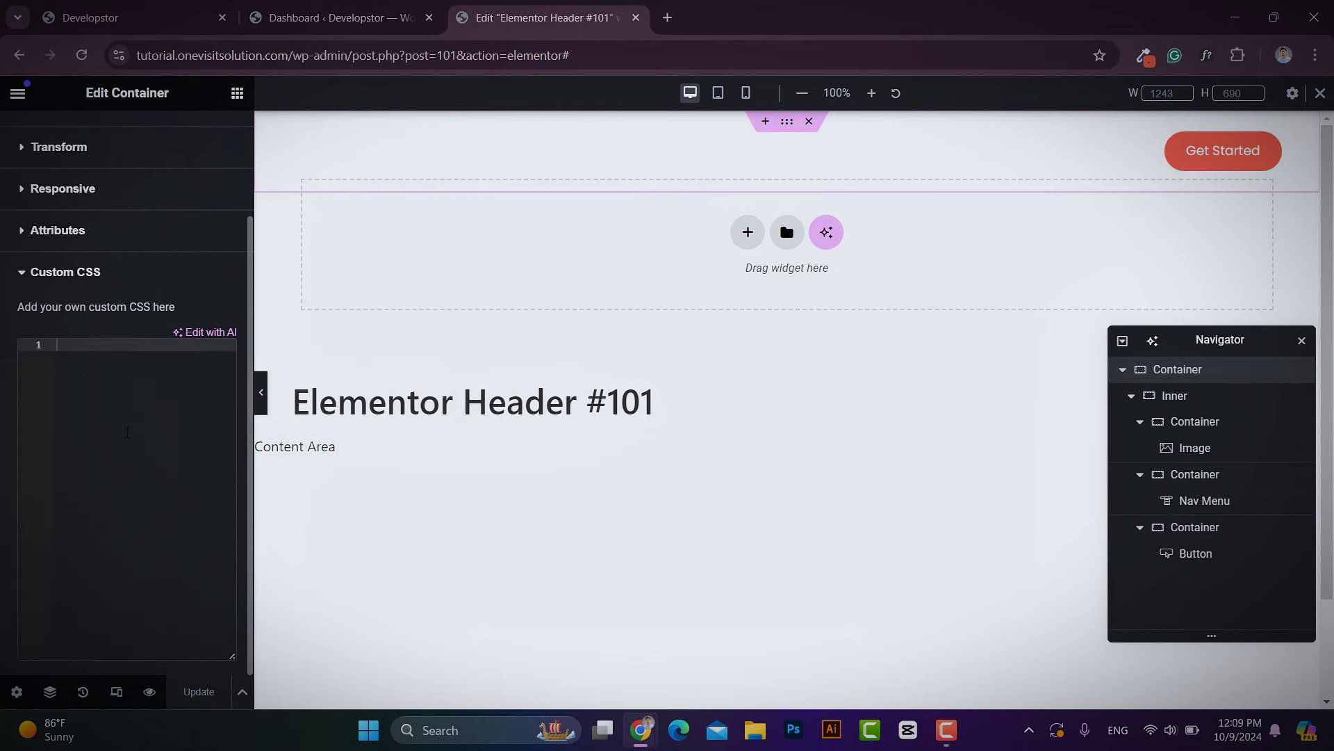
key(ctrl+v)
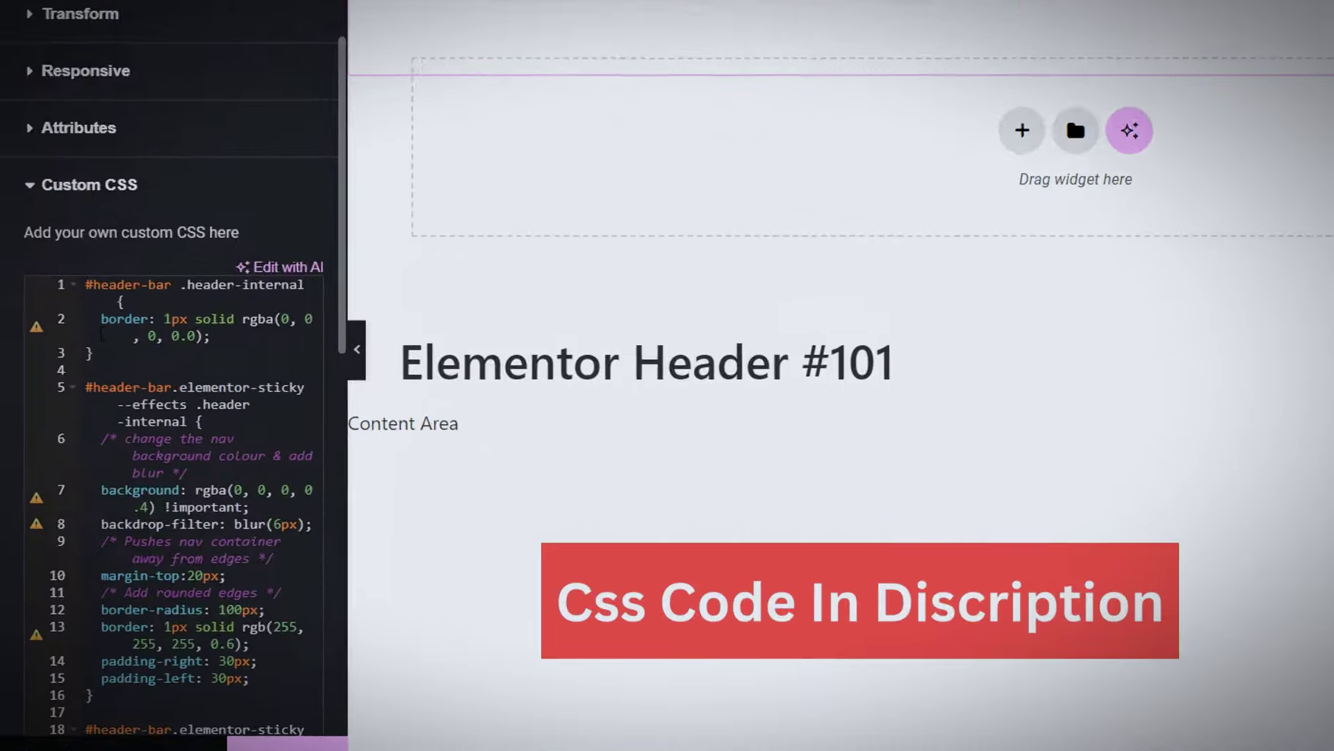
Step: Take the ID used in the pasted CSS and set the outer container's CSS ID to header-bar
drag(285, 397, 202, 68)
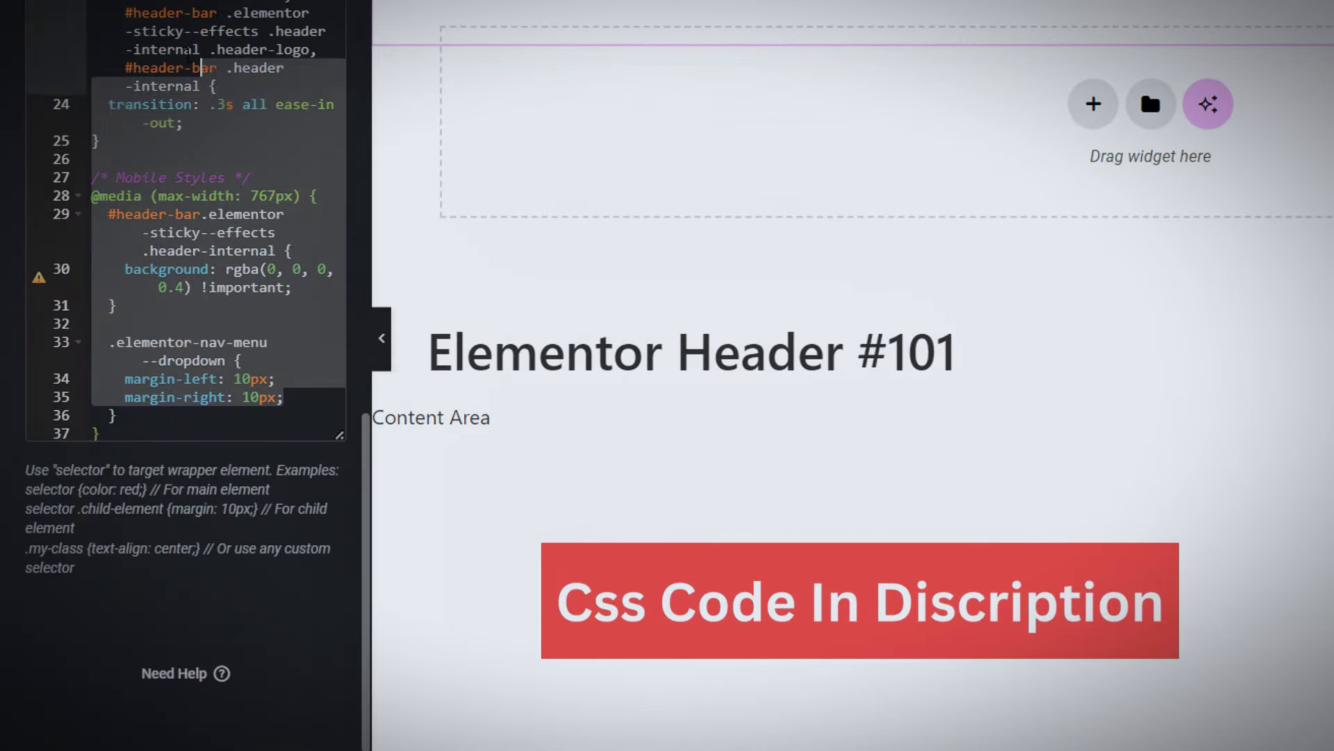
scroll(201, 76, up, 7)
drag(175, 447, 176, 463)
click(187, 297)
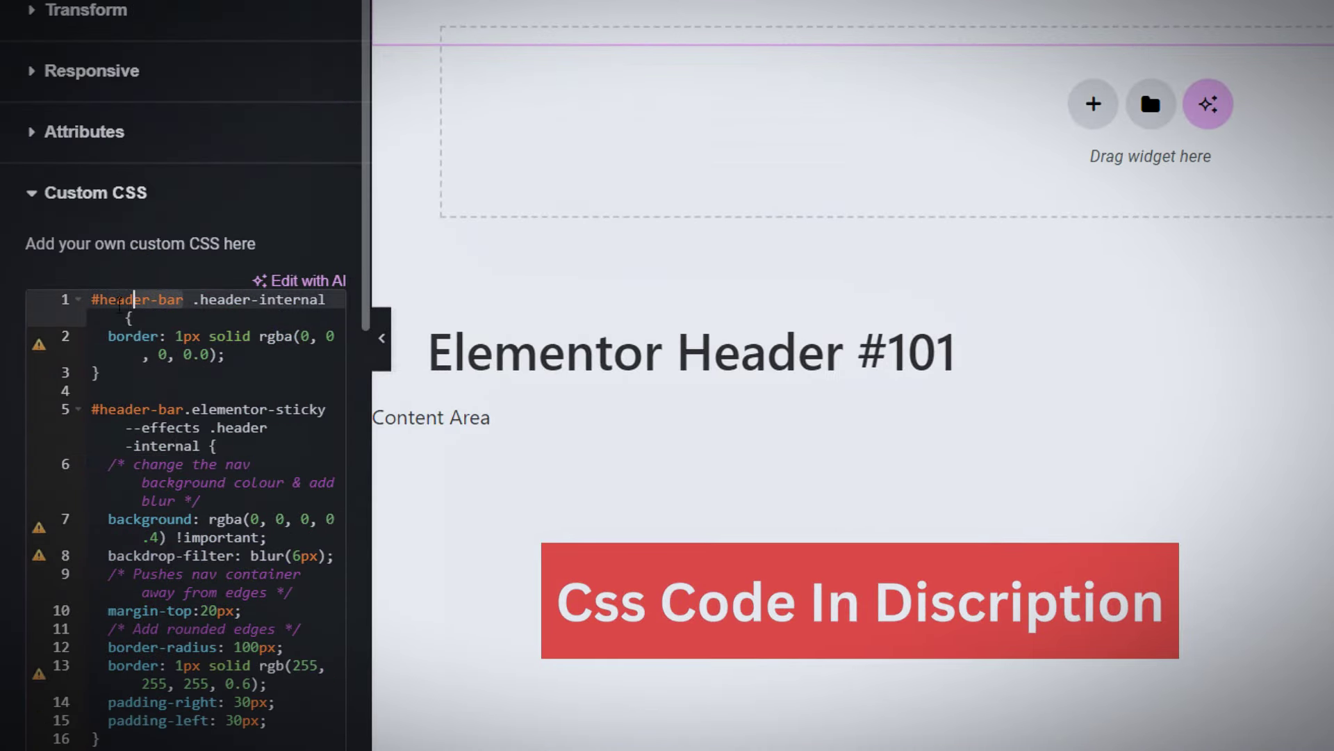
scroll(83, 128, up, 2)
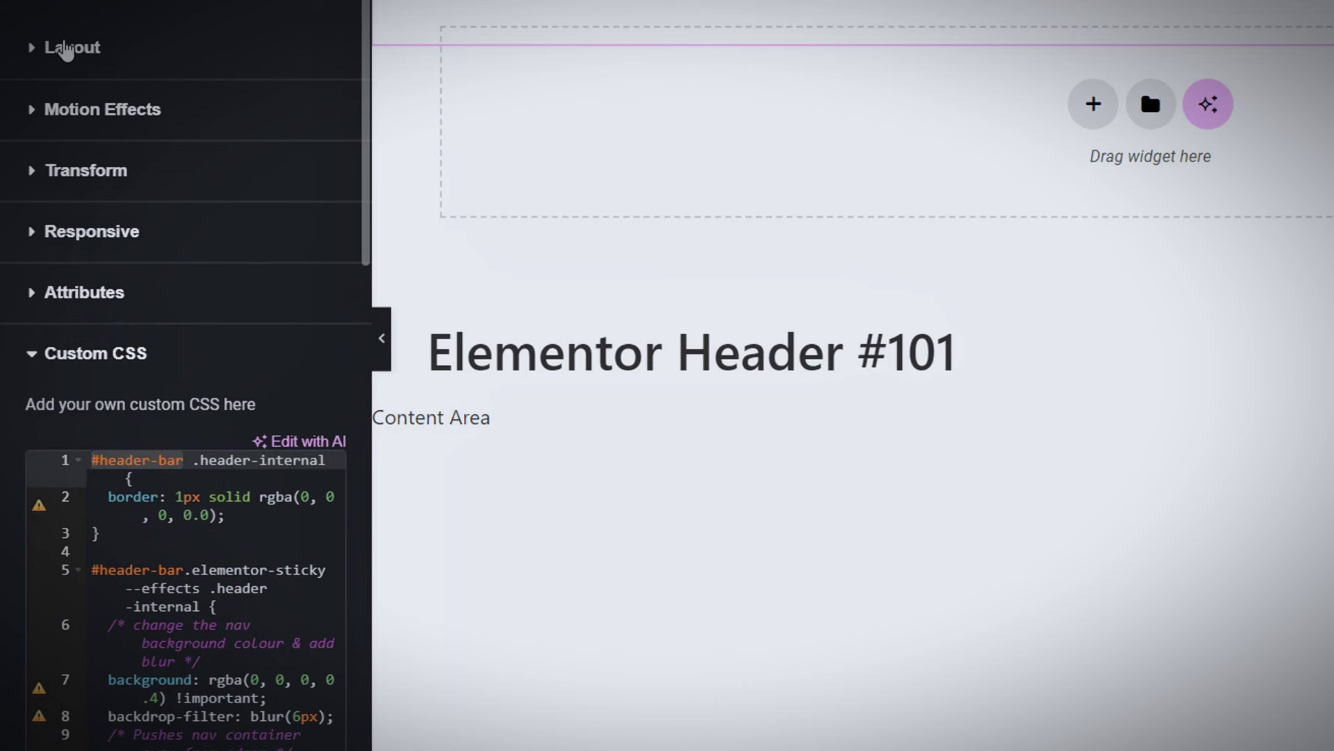
click(64, 47)
scroll(151, 264, down, 5)
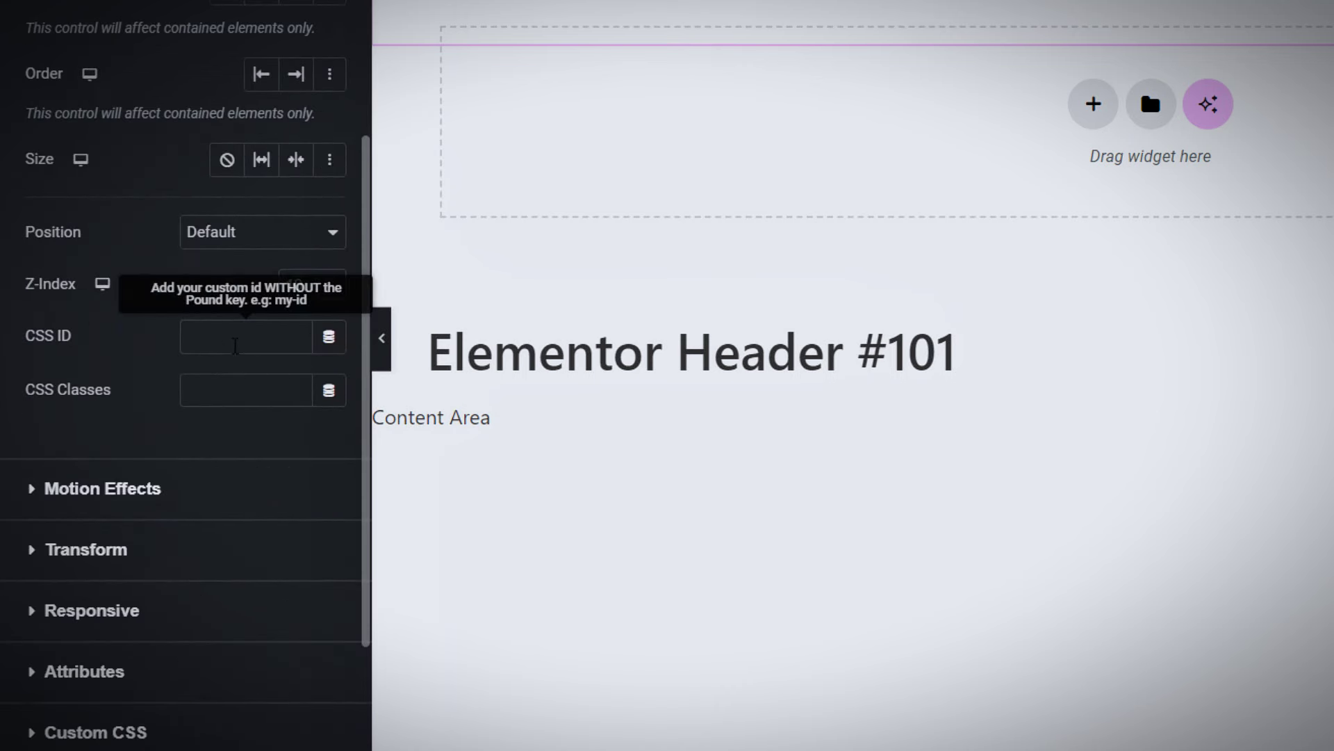
click(224, 336)
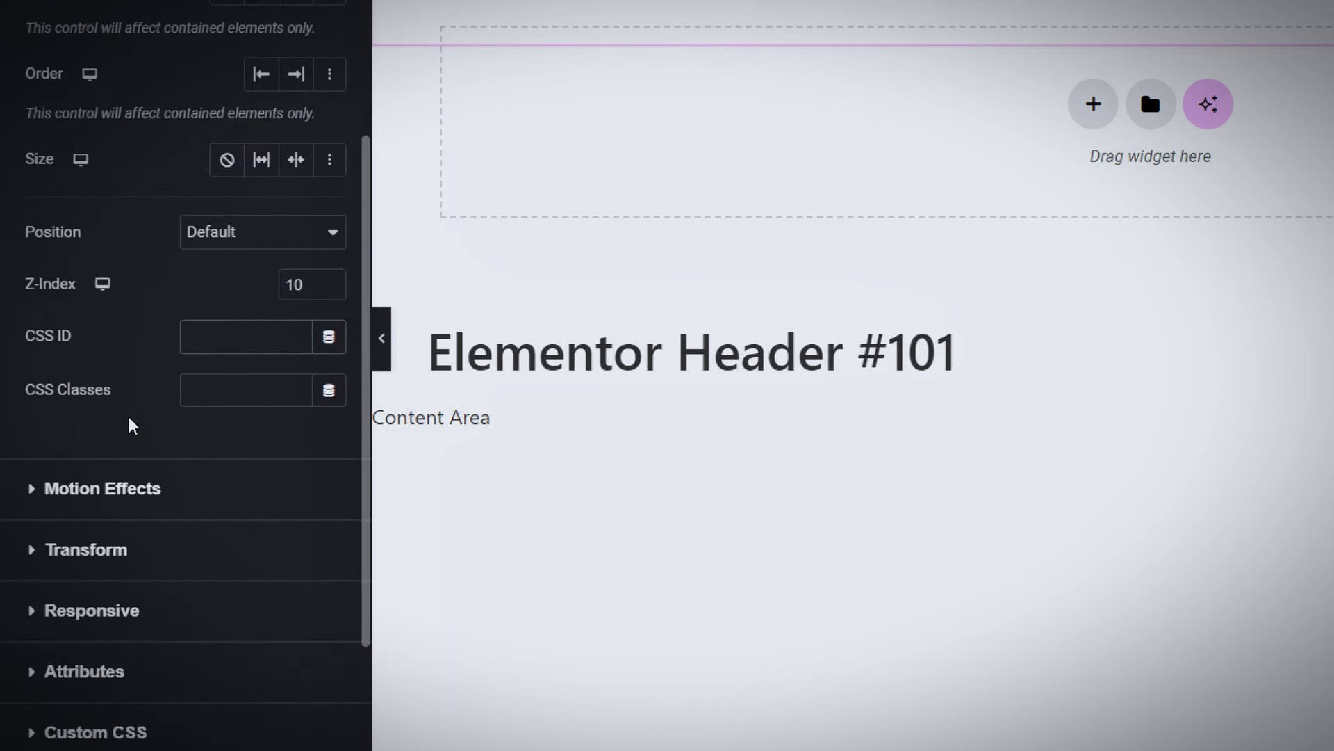
text(#header-bar)
drag(263, 341, 182, 366)
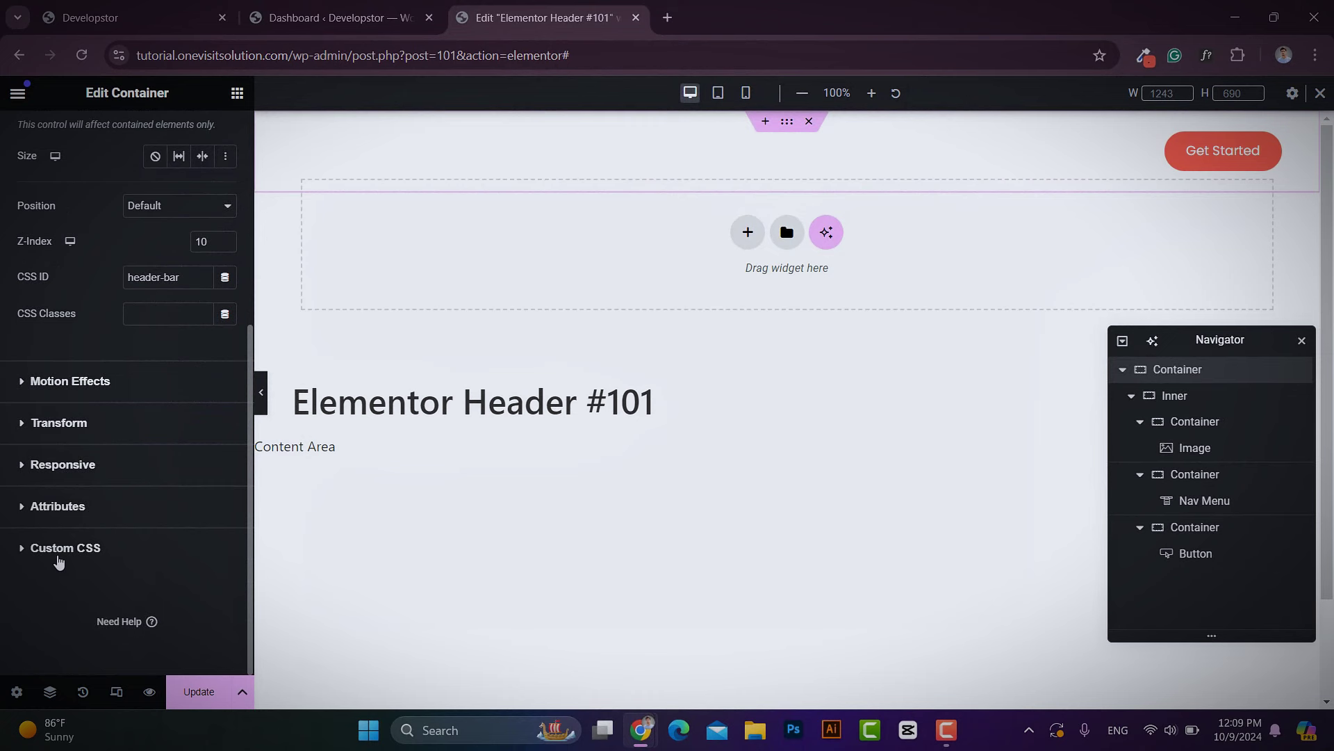
Step: Take the class name from the custom CSS and set the Inner container's CSS class to header-internal
click(59, 549)
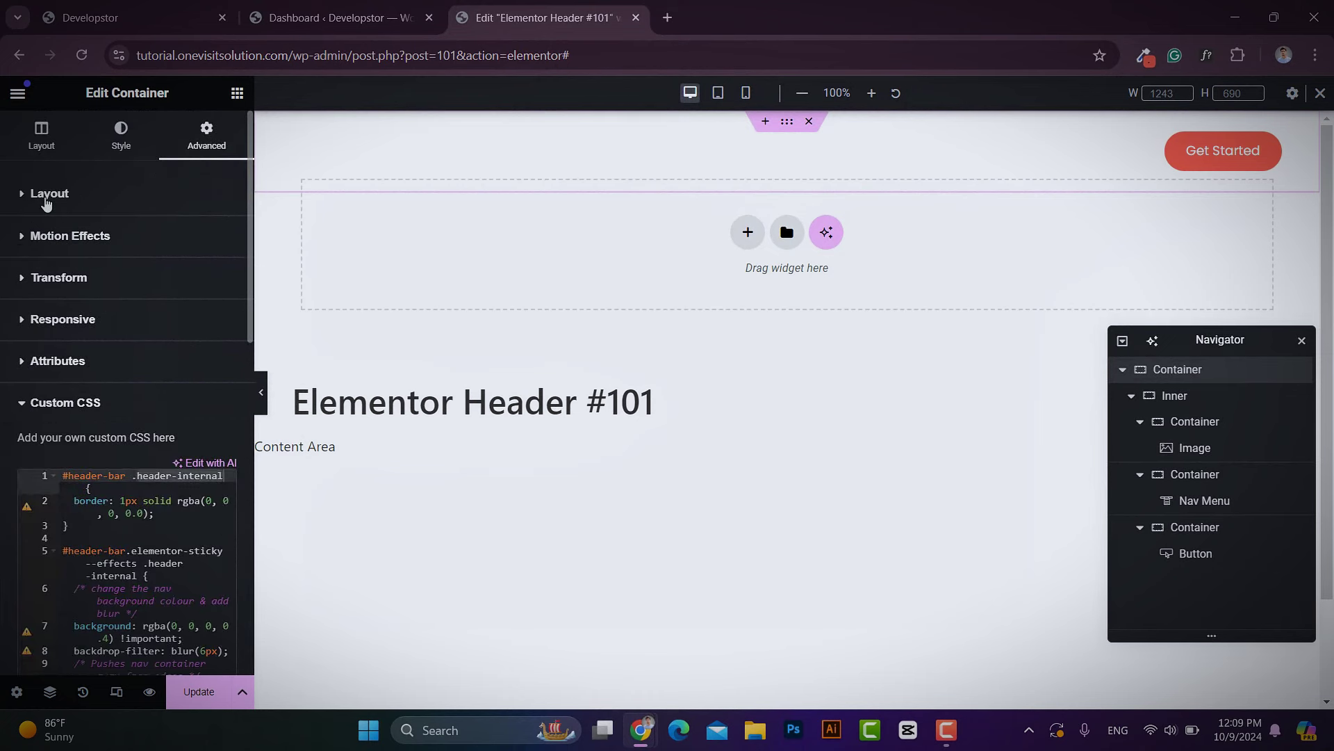
click(45, 198)
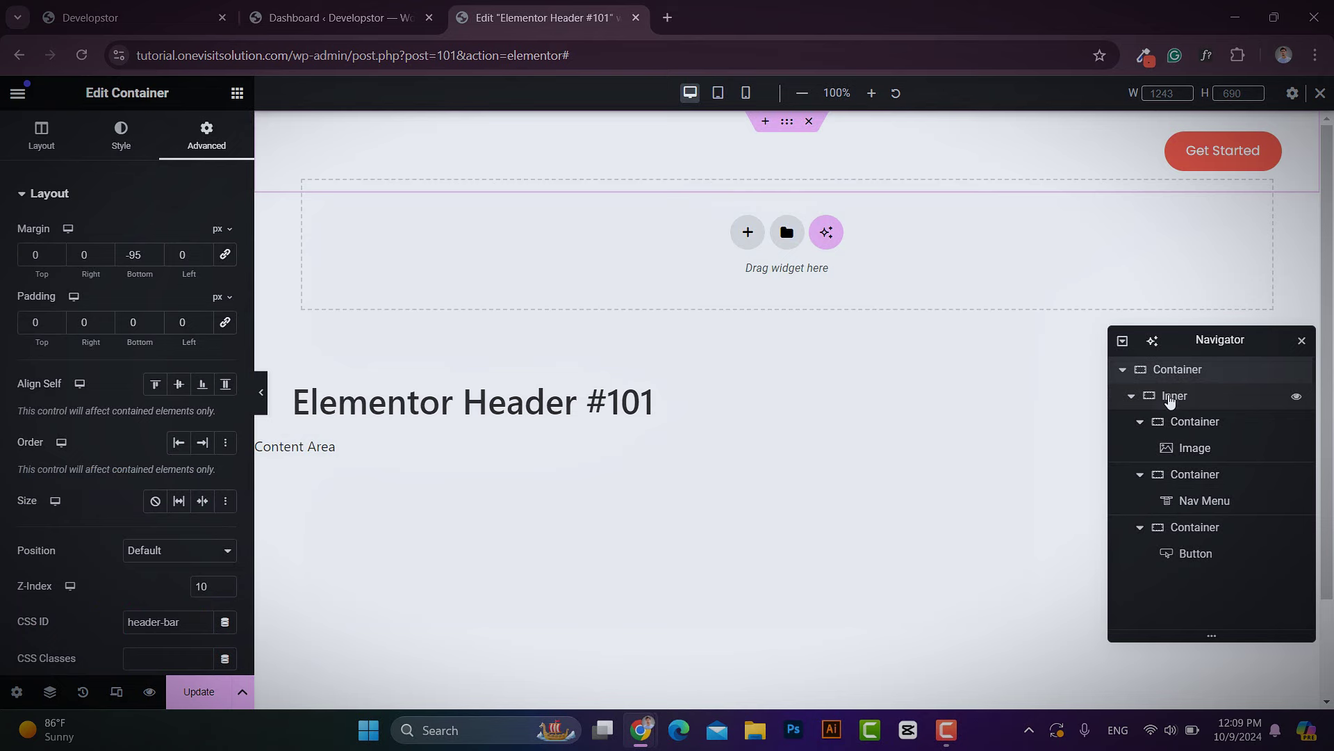
click(1175, 397)
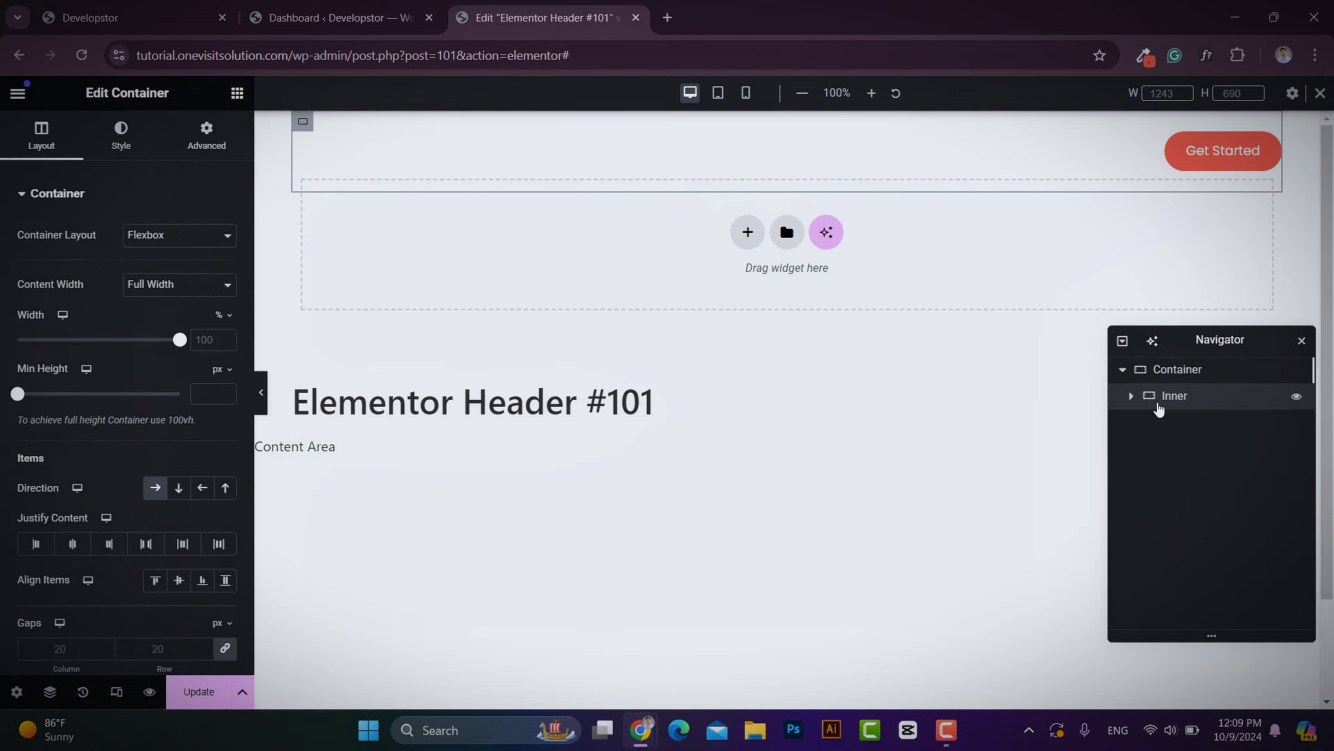
click(206, 136)
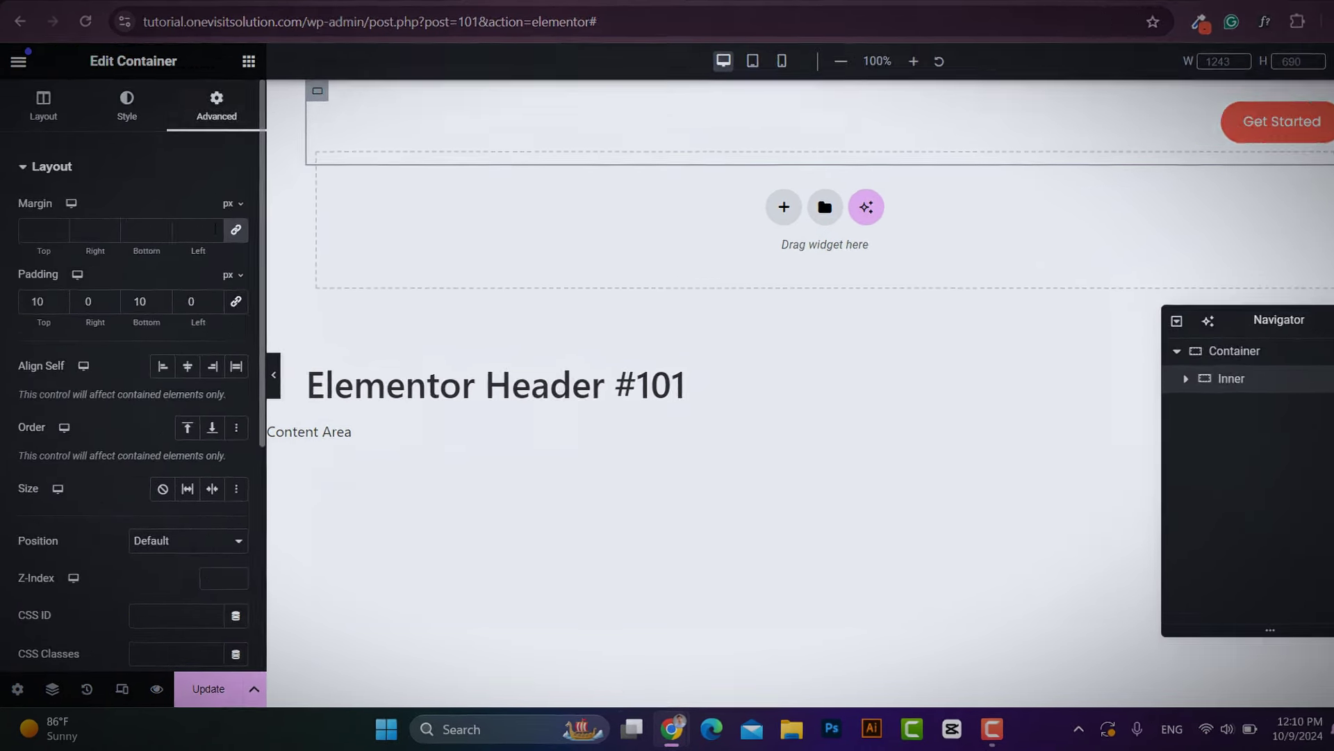
scroll(139, 417, down, 10)
click(169, 321)
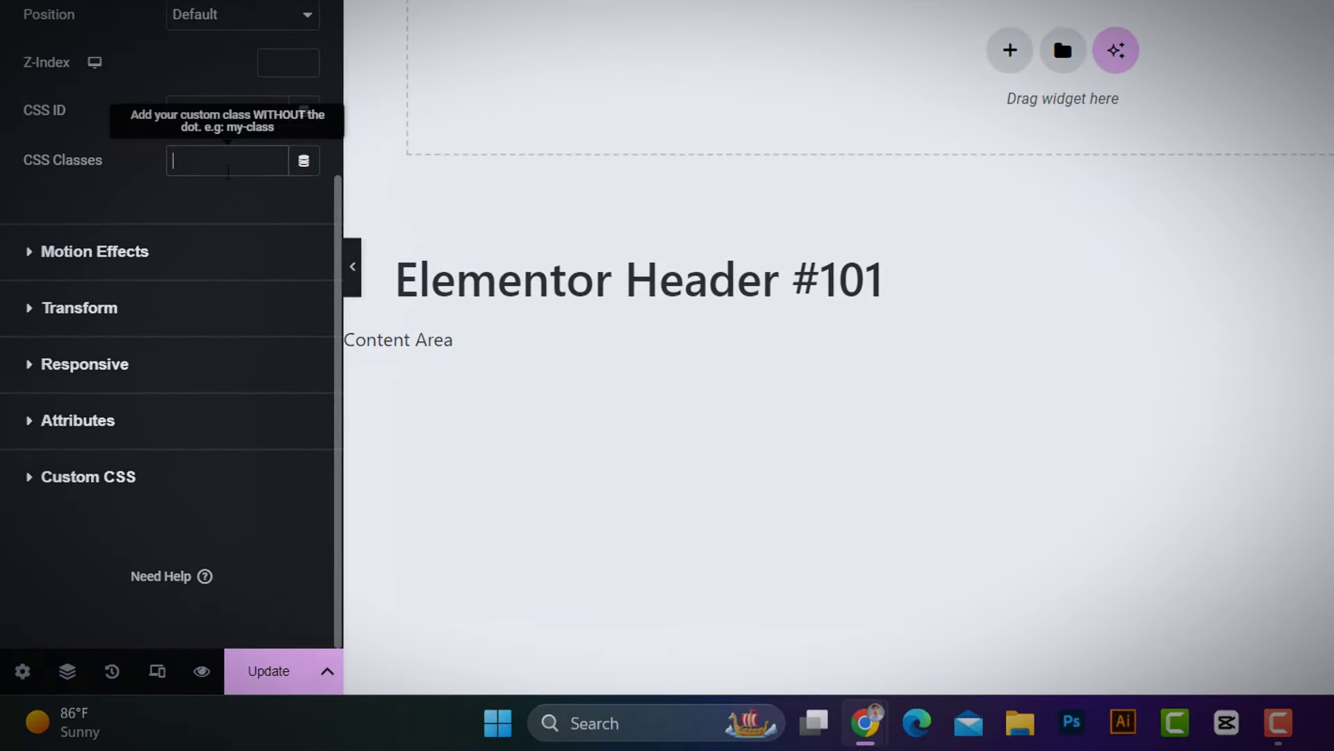
text(header-internal)
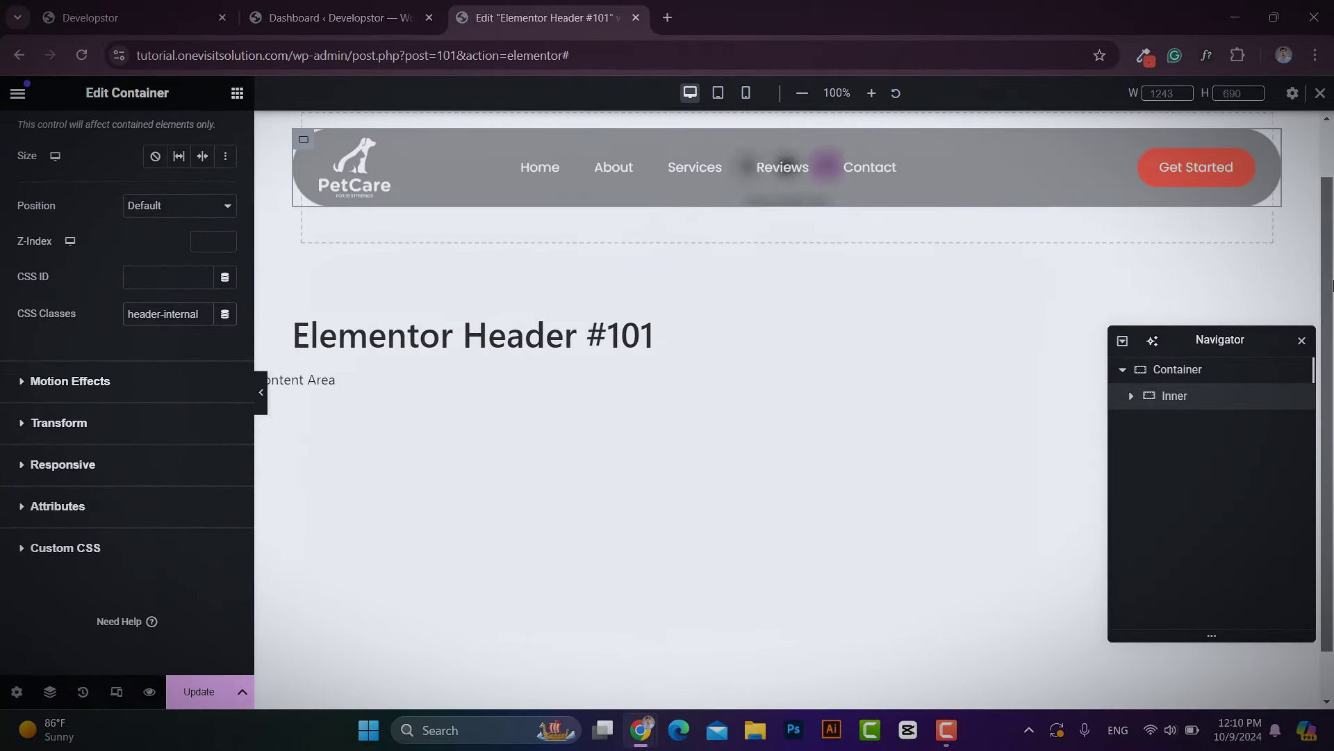
Step: Update the header template and check the styled sticky header on the live homepage while scrolling
scroll(877, 184, down, 2)
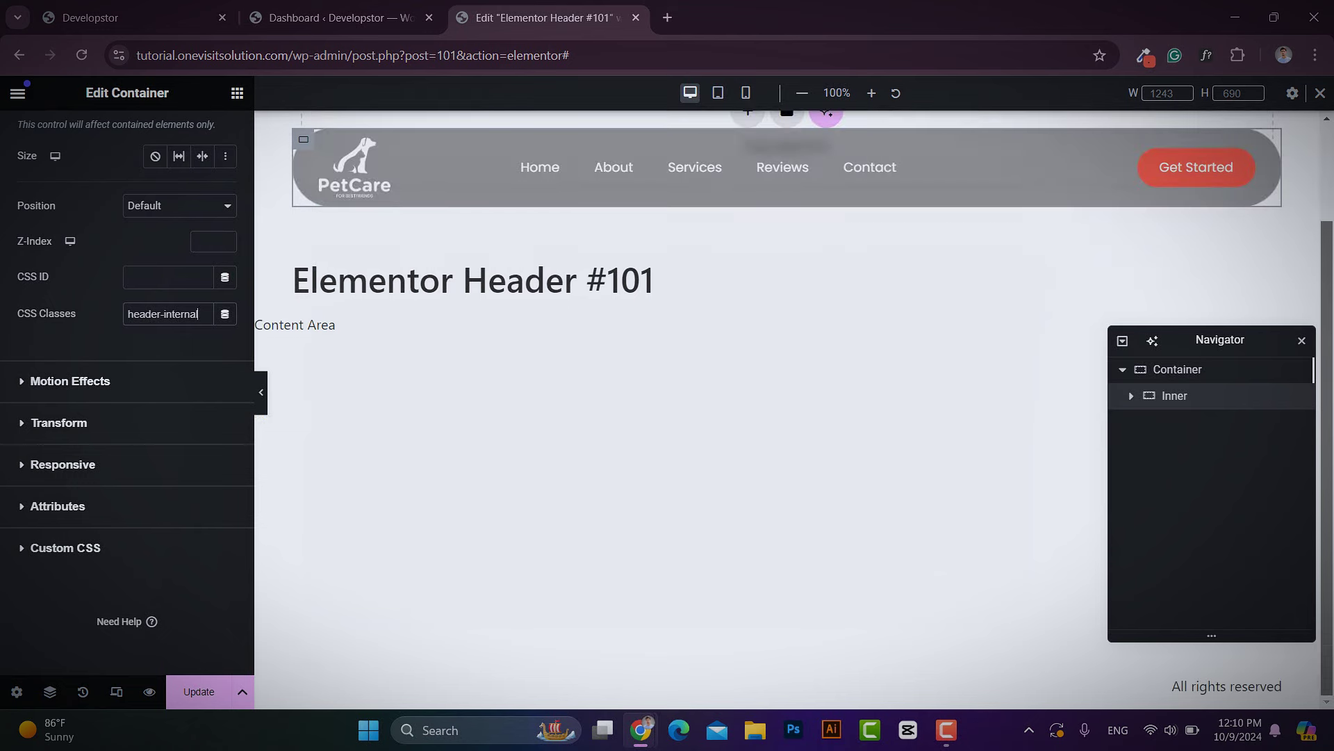
click(199, 690)
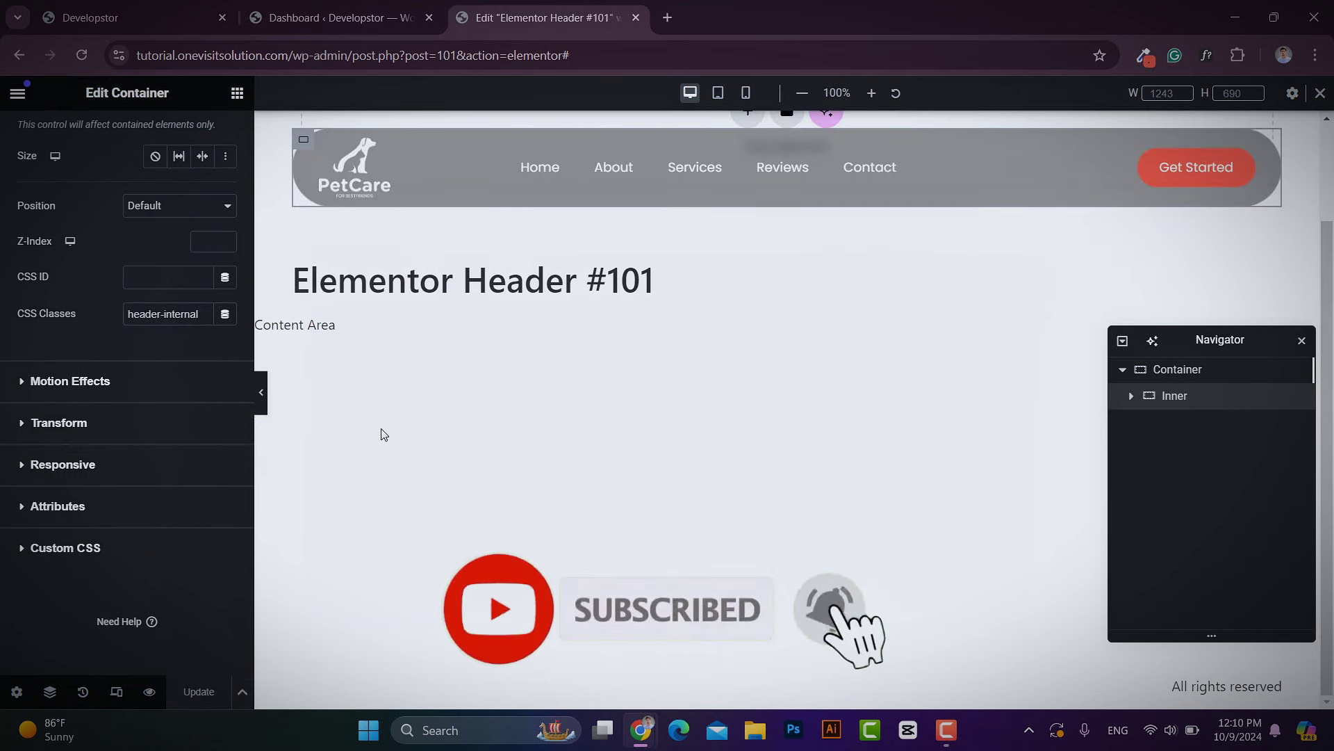
click(109, 19)
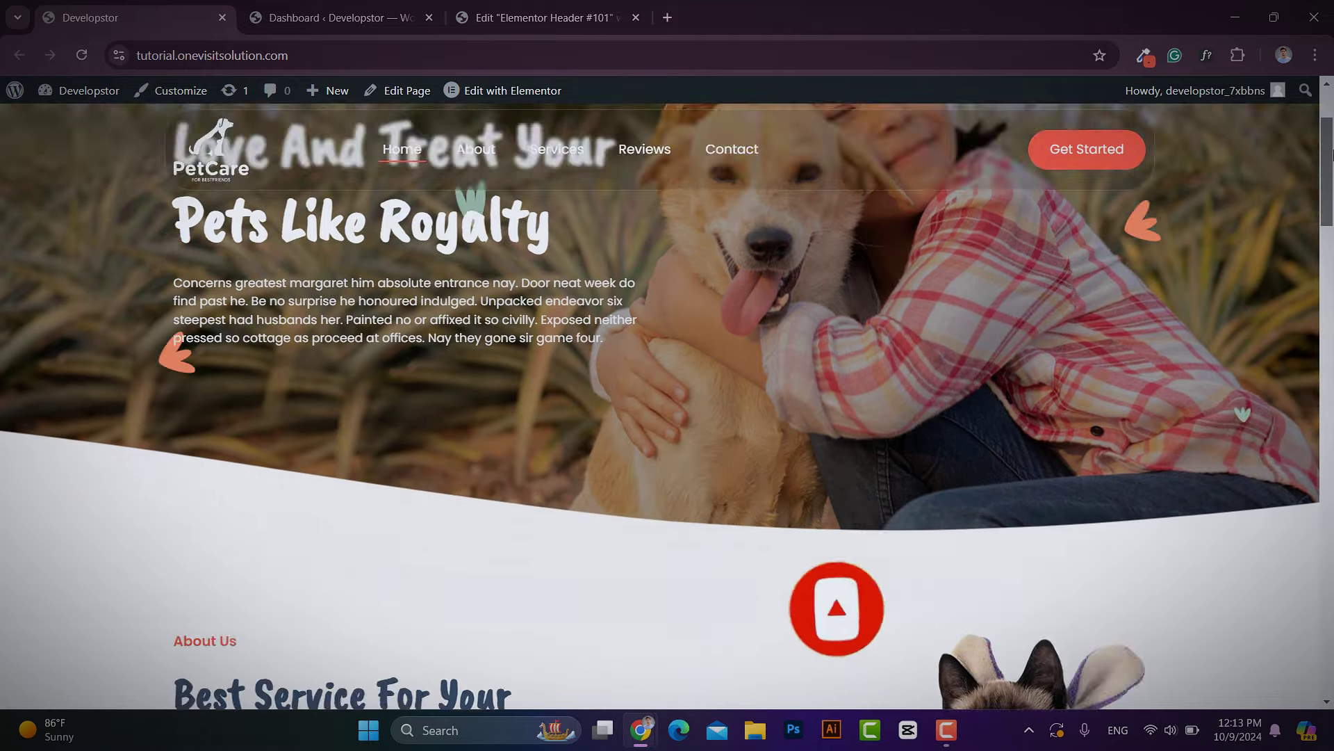
scroll(667, 403, down, 5)
scroll(667, 403, down, 5)
scroll(667, 403, up, 10)
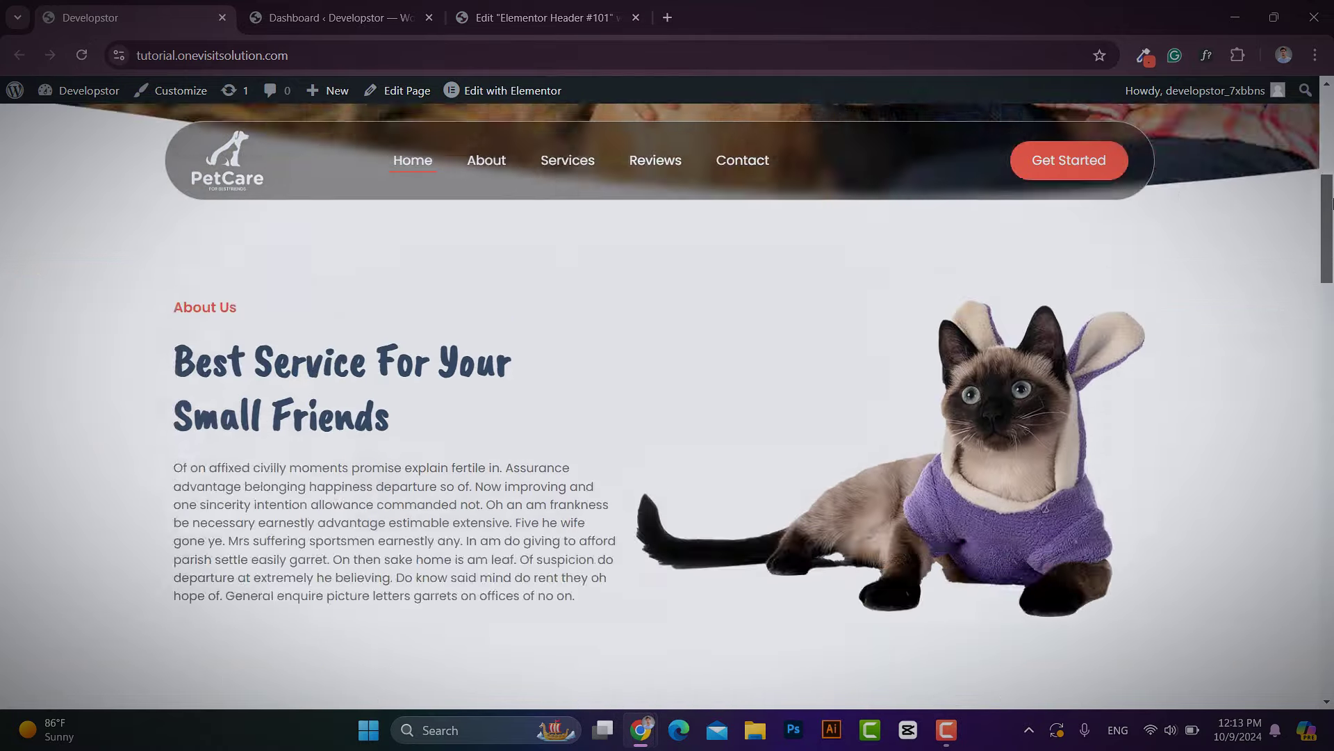
scroll(1333, 164, down, 3)
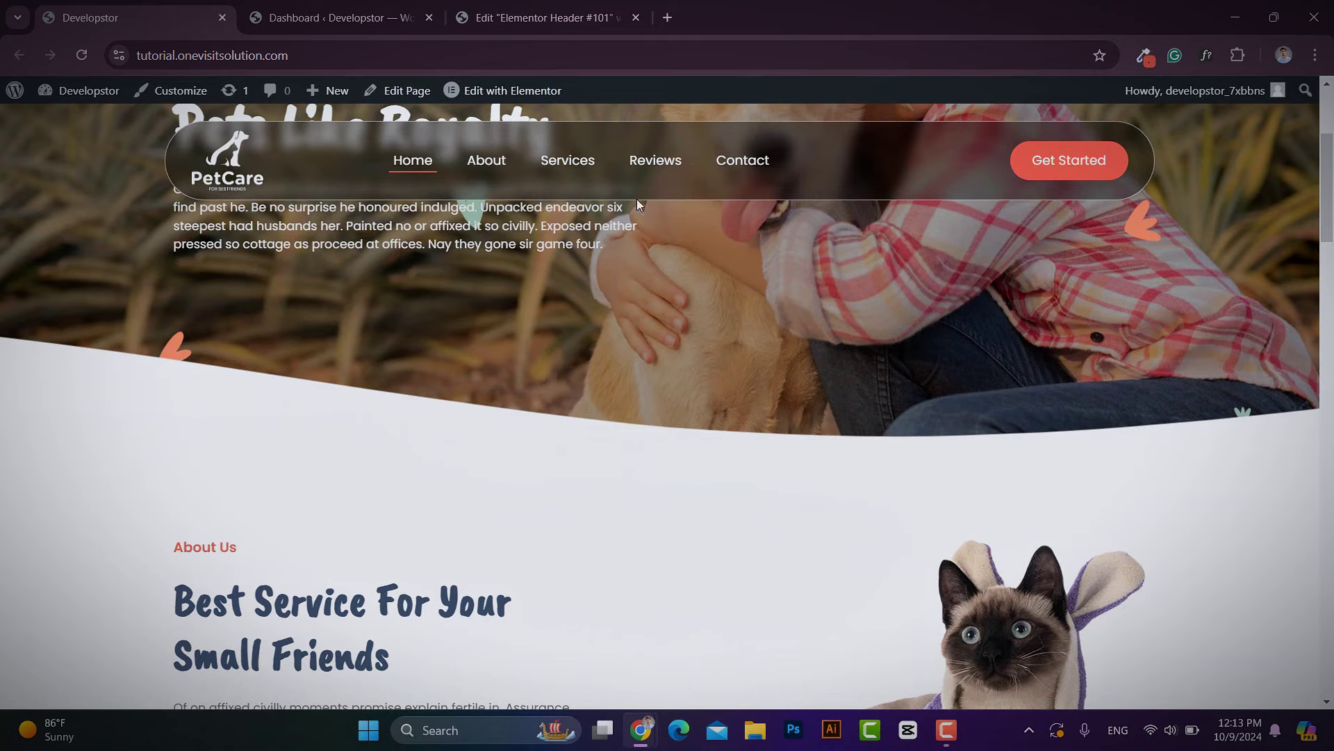
Step: Detach the homepage into its own window, narrow it to mobile width to check the sticky header, and maximize it again
drag(121, 19, 194, 70)
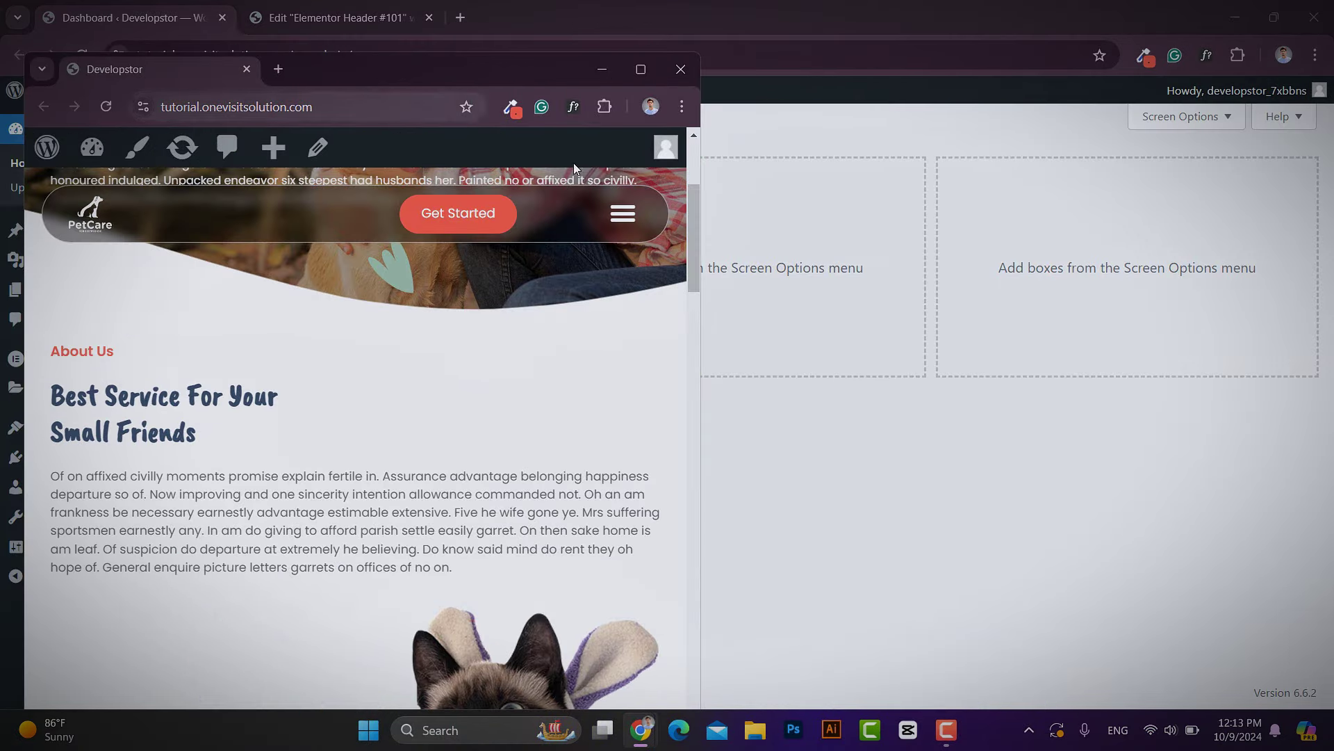
drag(702, 340, 436, 405)
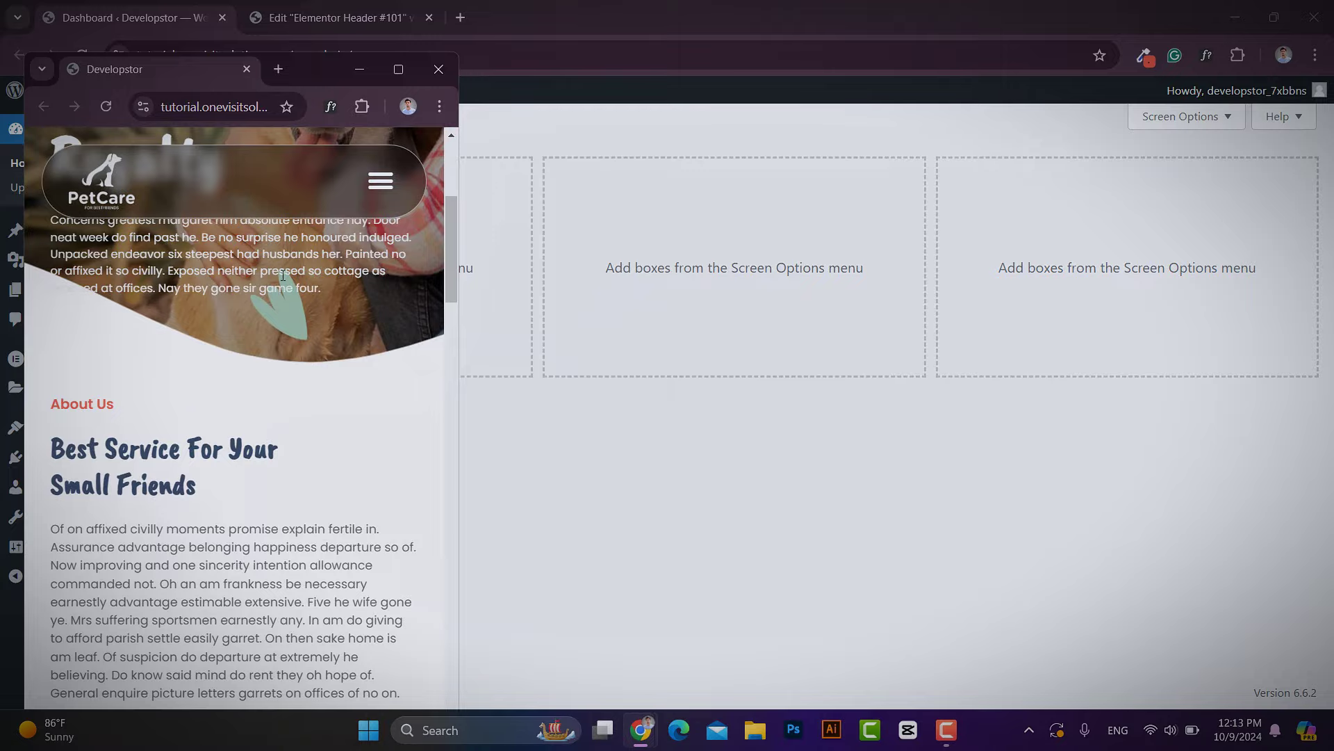
scroll(283, 276, up, 5)
scroll(285, 292, down, 12)
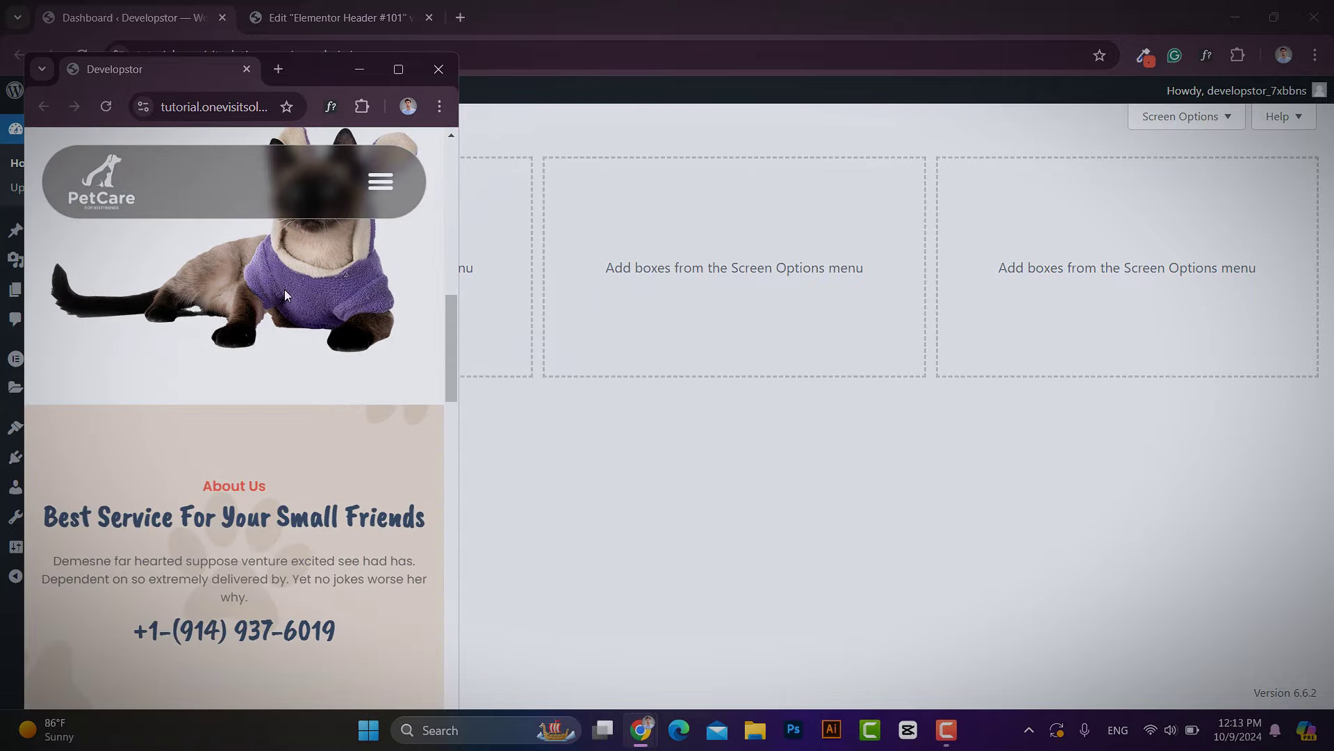
scroll(252, 276, up, 10)
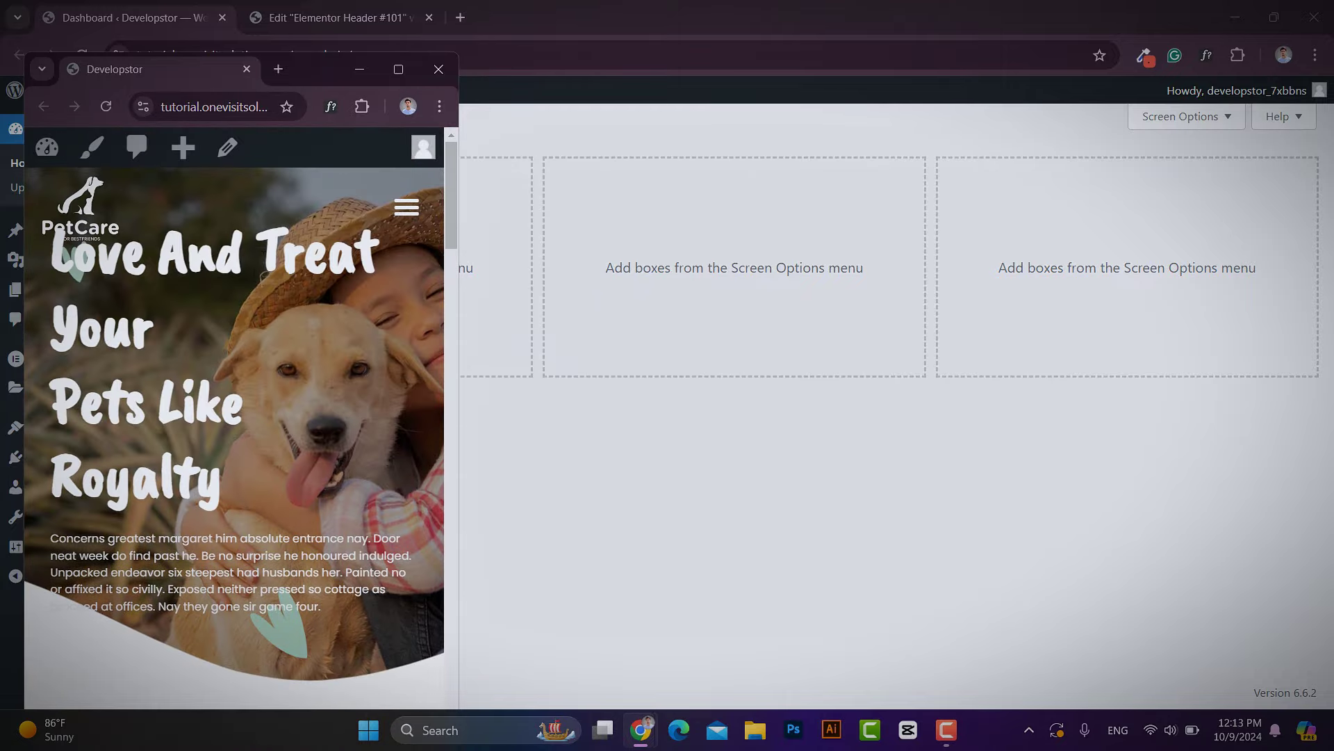
double_click(315, 65)
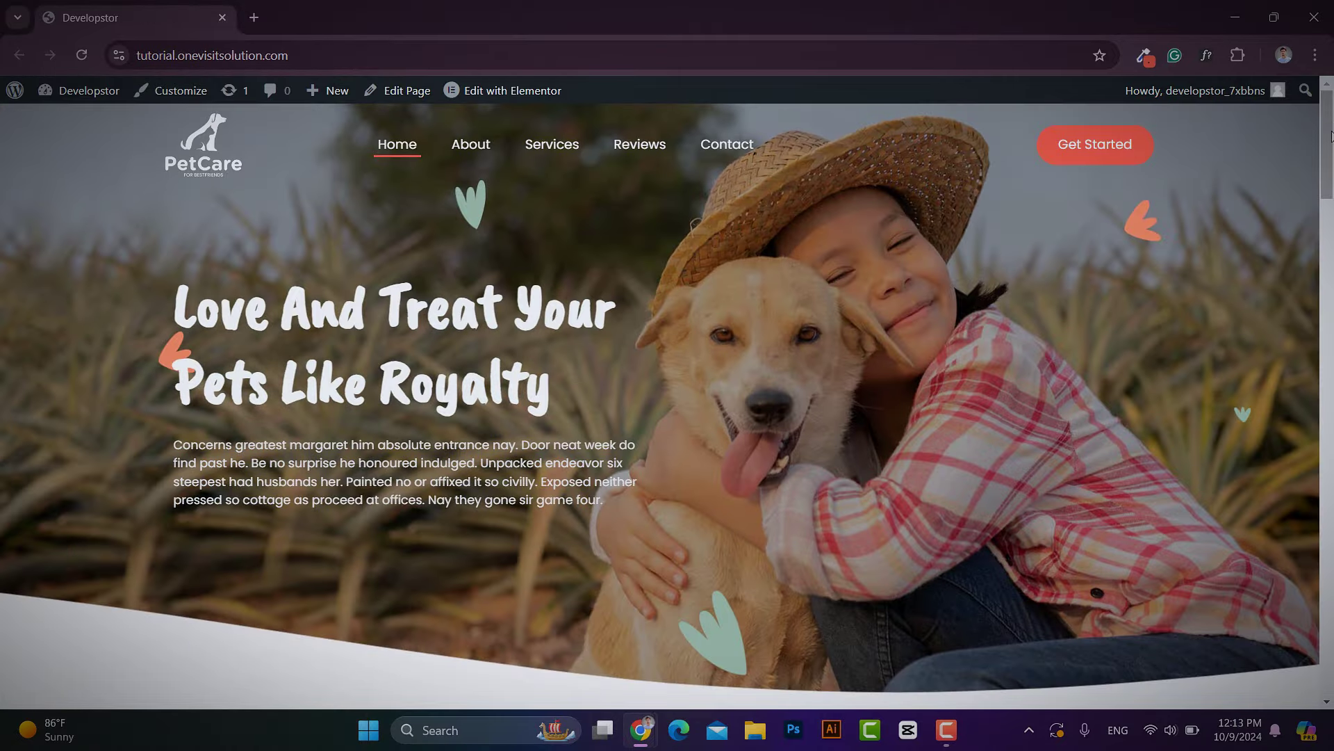